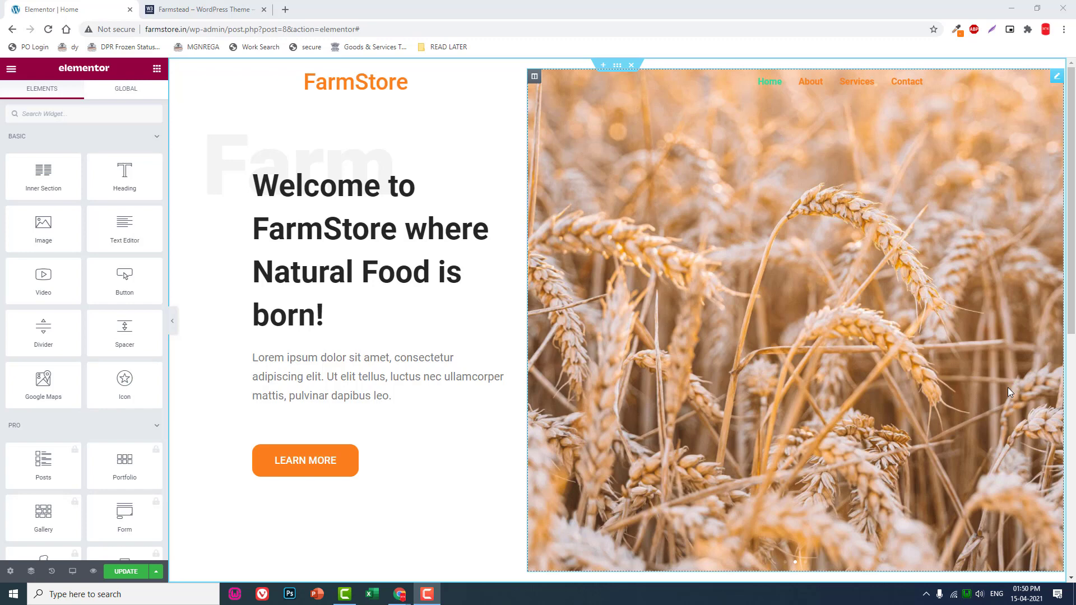
Check the "Leaders in the field" layout on the Farmstead page and add a three-column section with a wide first column below the hero
scroll(970, 401, "down", 4)
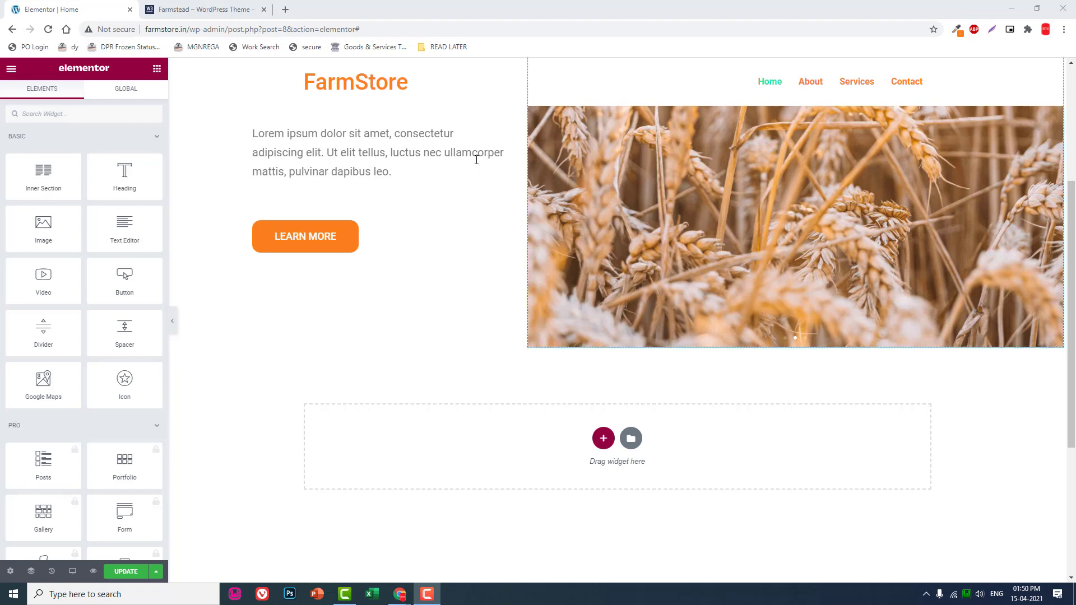
left_click(229, 8)
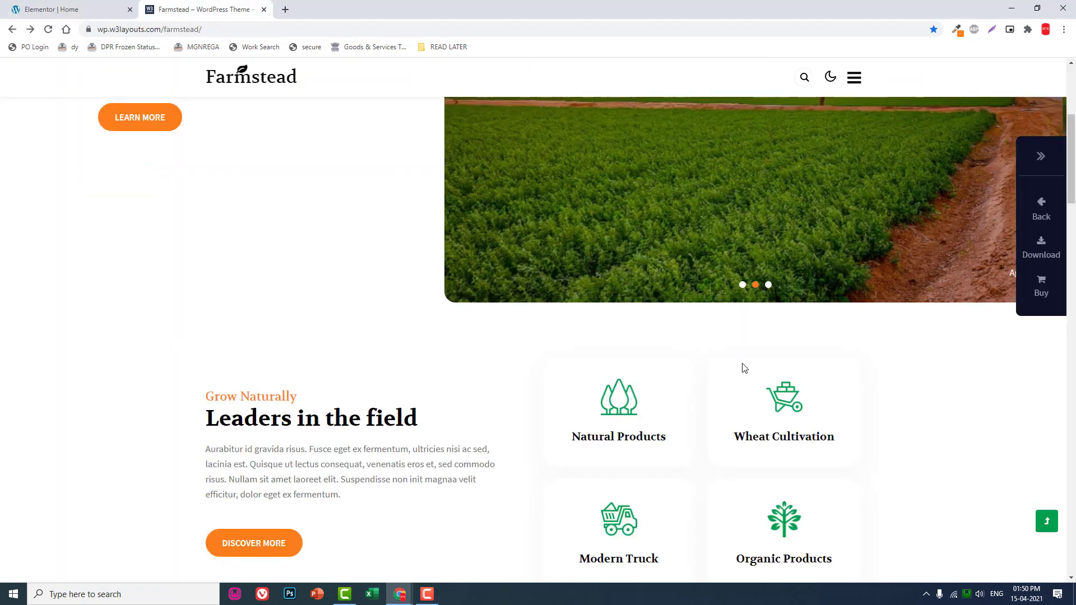
scroll(785, 359, "down", 2)
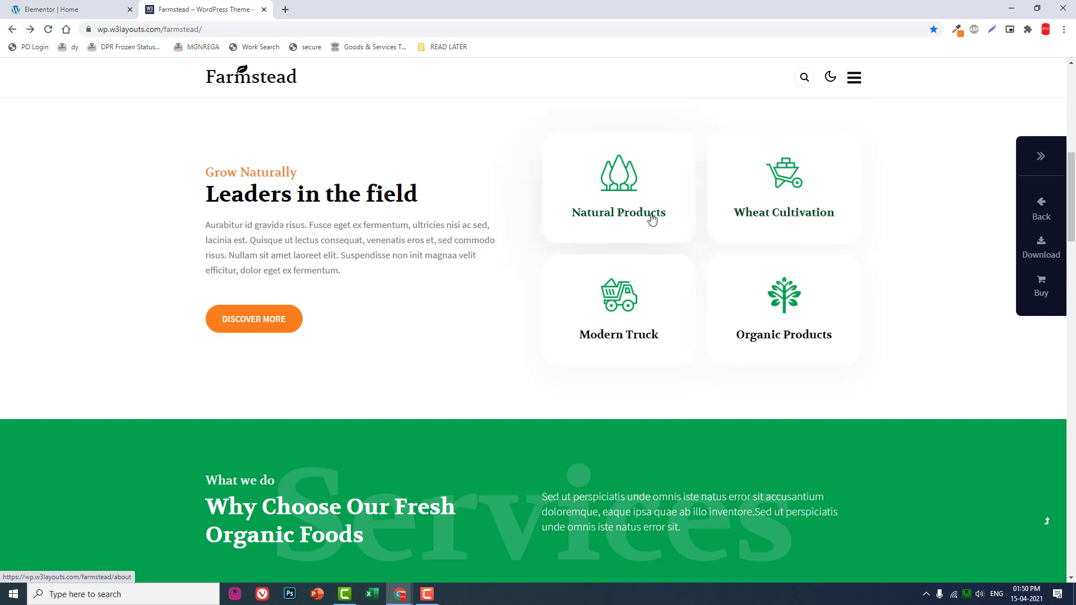
left_click(106, 5)
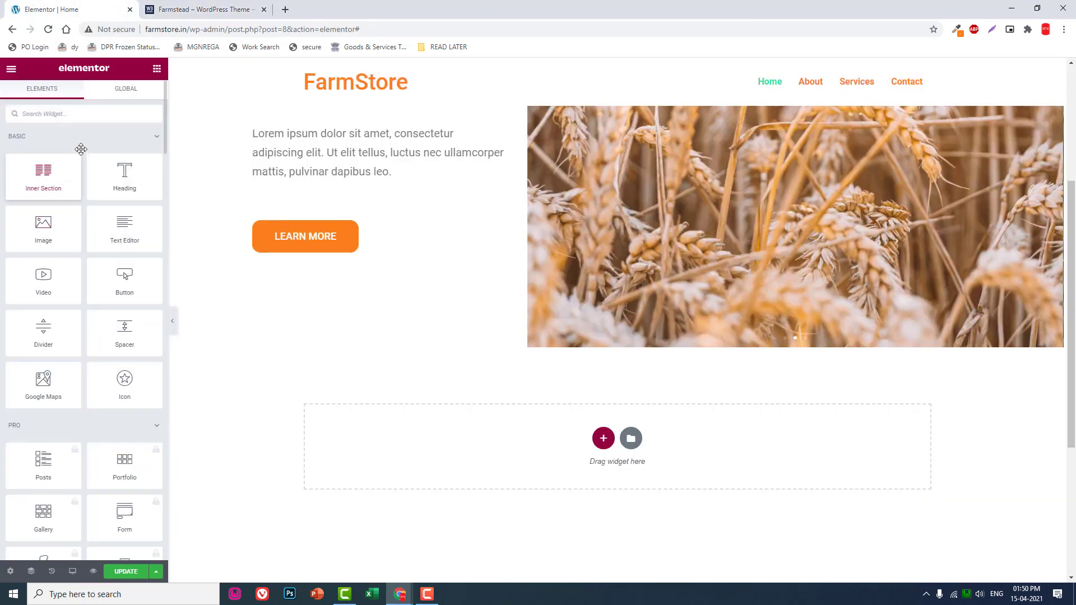
left_click(188, 6)
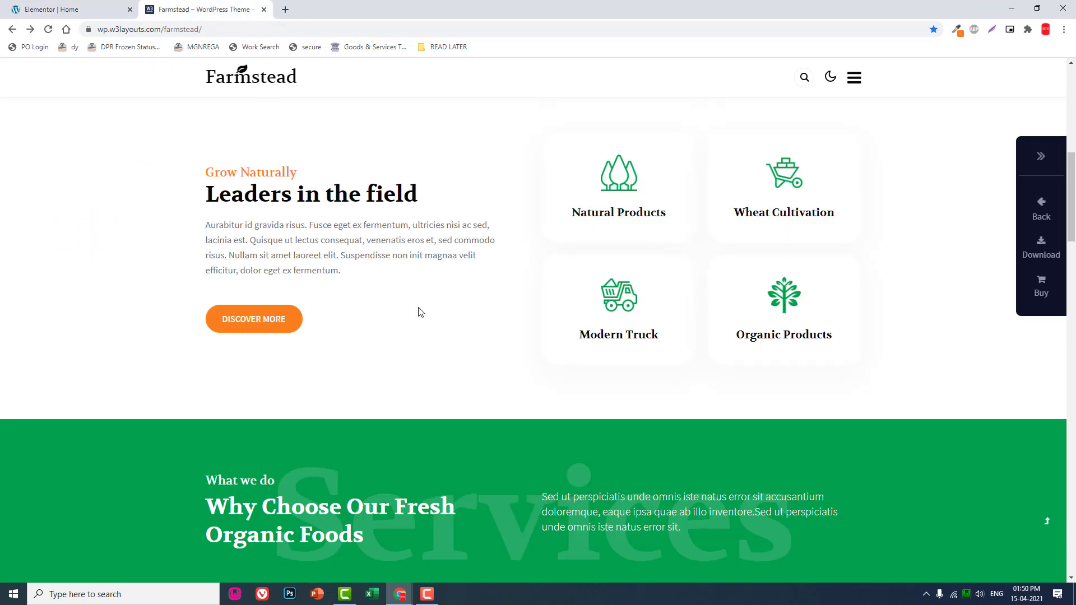
left_click(119, 4)
scroll(504, 345, "down", 2)
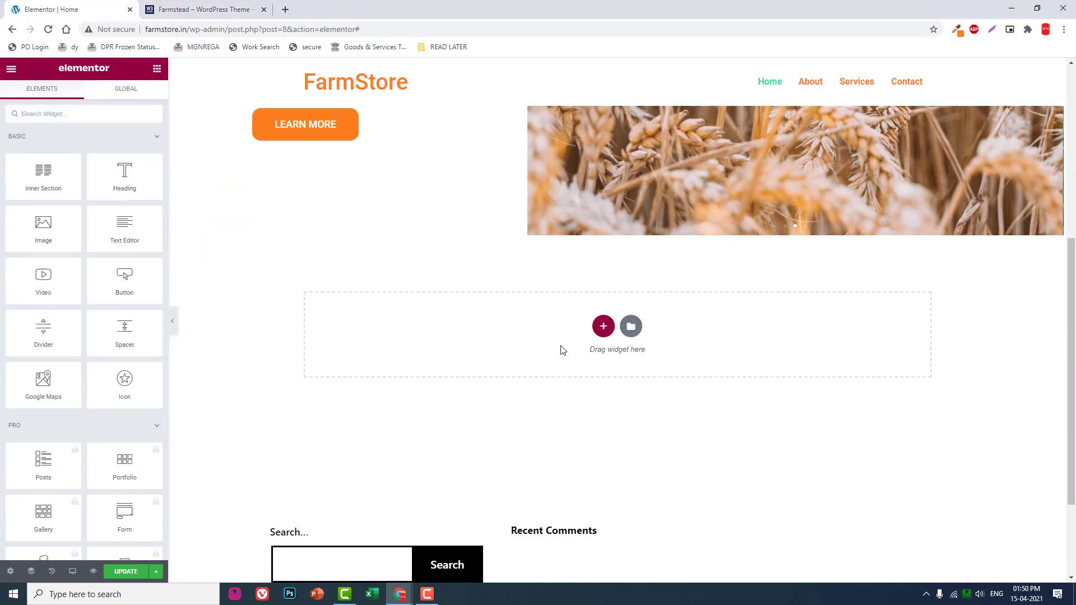
left_click(604, 327)
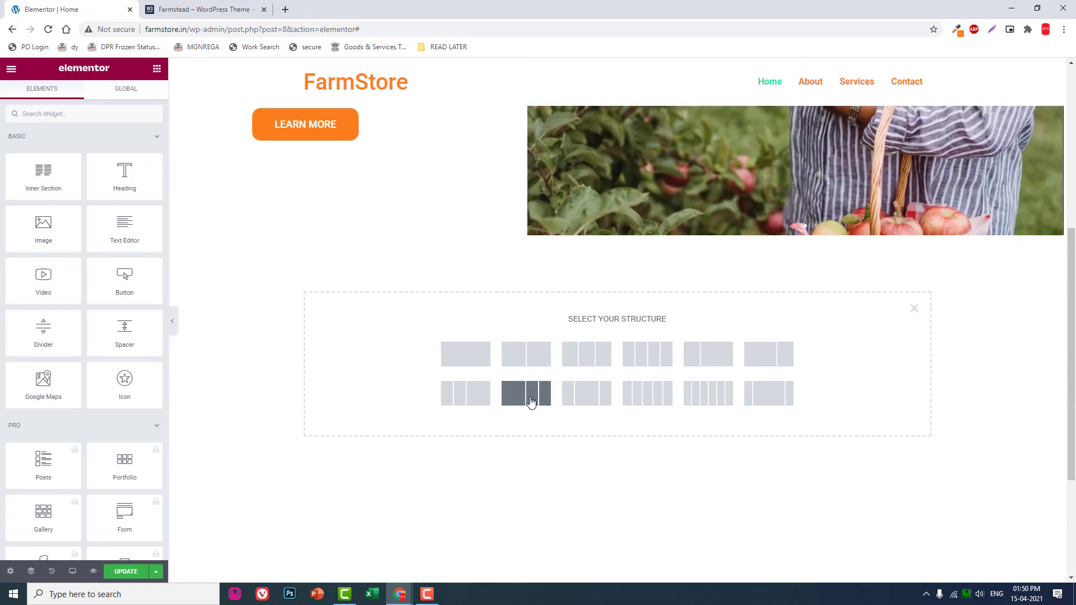
left_click(532, 401)
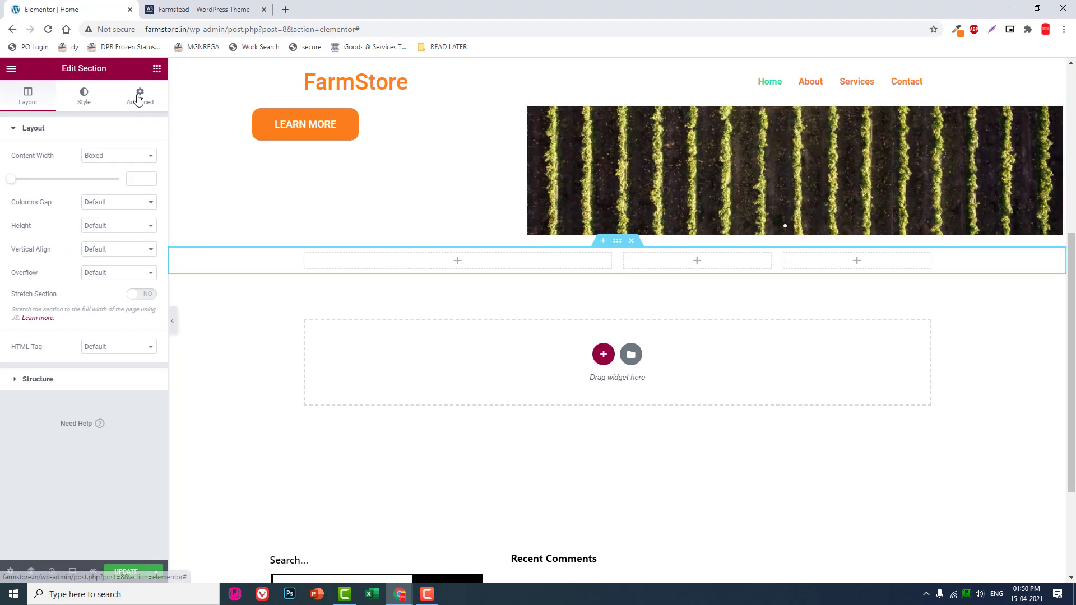
Unlink the new section's padding values and set its top and bottom padding to 150 px
left_click(138, 96)
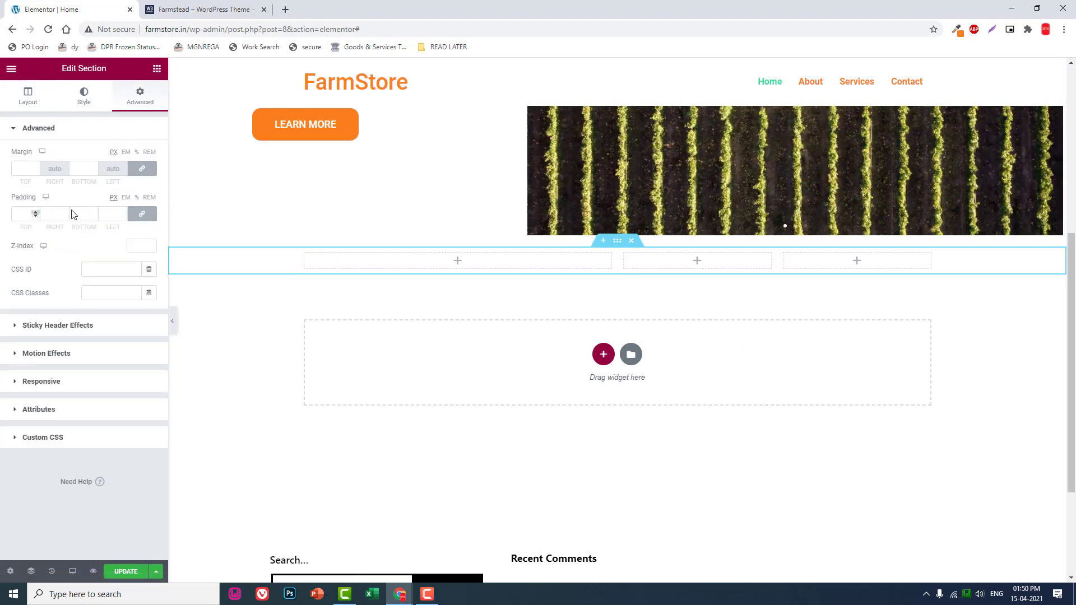
left_click(143, 214)
left_click(24, 213)
type("150")
key("Tab")
key("Tab")
type("15")
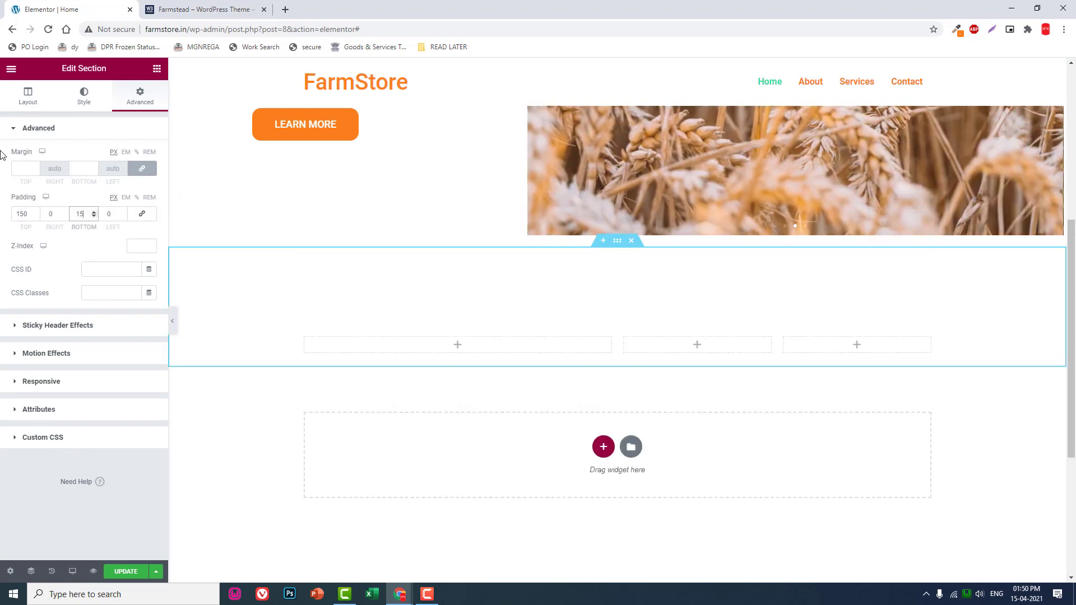
type("0")
Search the widgets for "sina" and place a Sina Content Box in the section's middle column
left_click(157, 68)
left_click(72, 113)
type("sina")
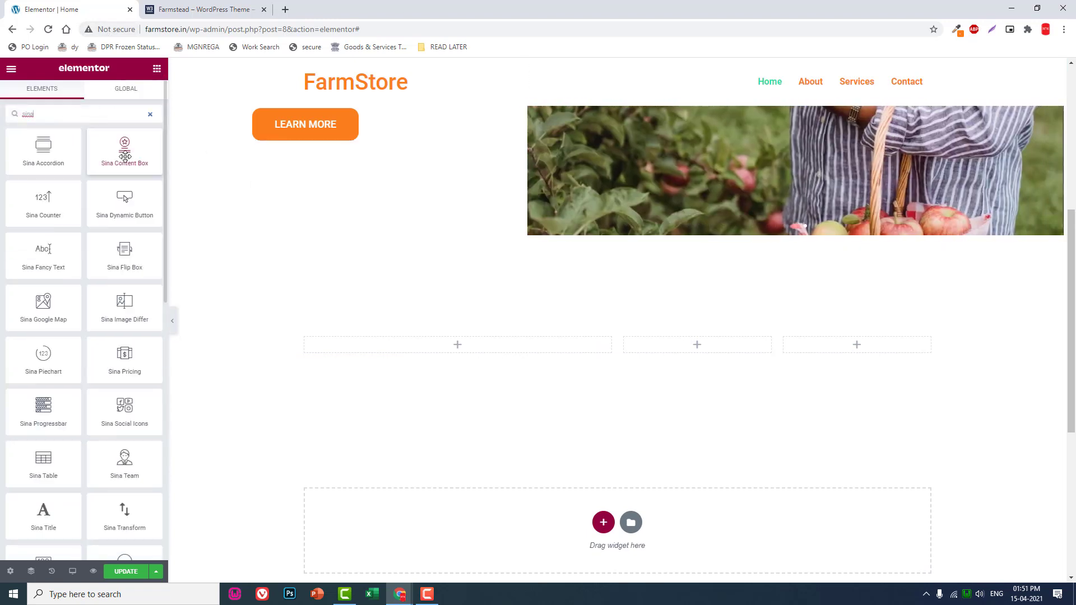
left_click_drag(125, 149, 719, 346)
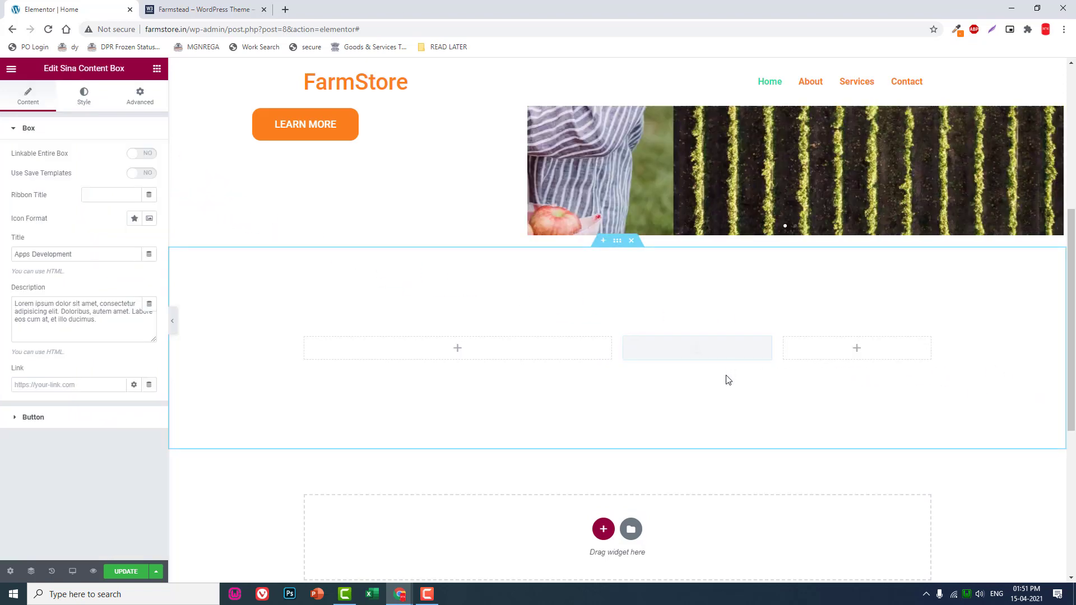
Compare with the Farmstead feature boxes and clear the content box's description text
left_click(199, 8)
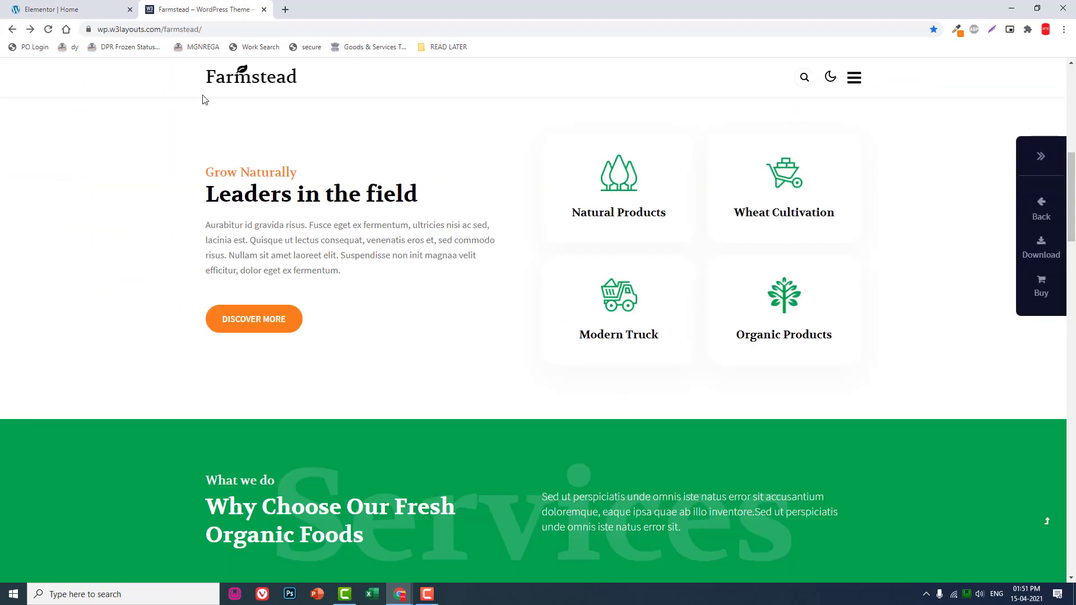
left_click(92, 8)
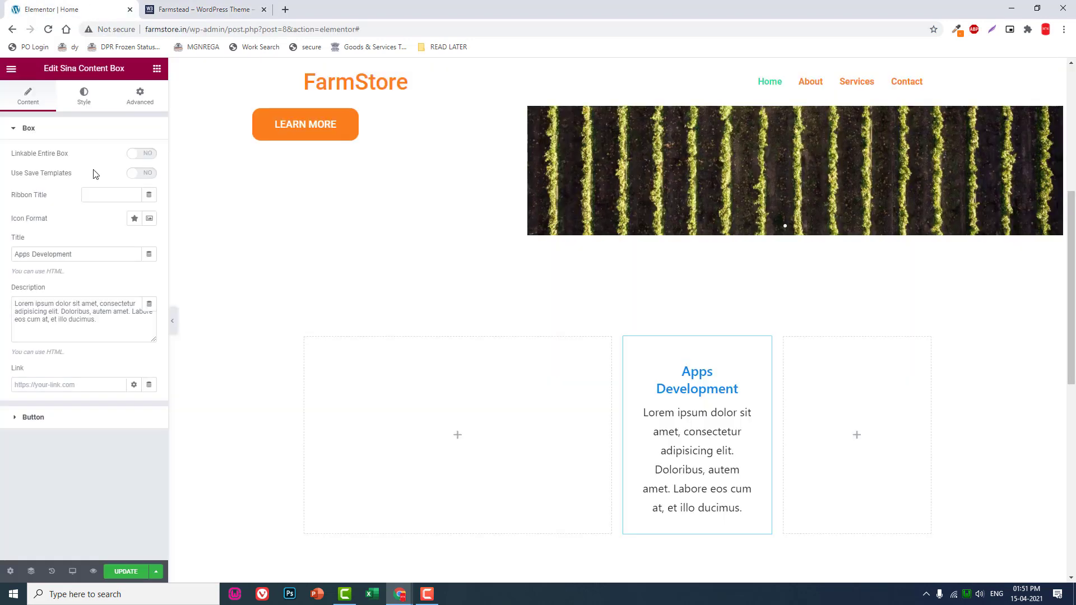
left_click(90, 319)
key("ctrl+a")
key("BackSpace")
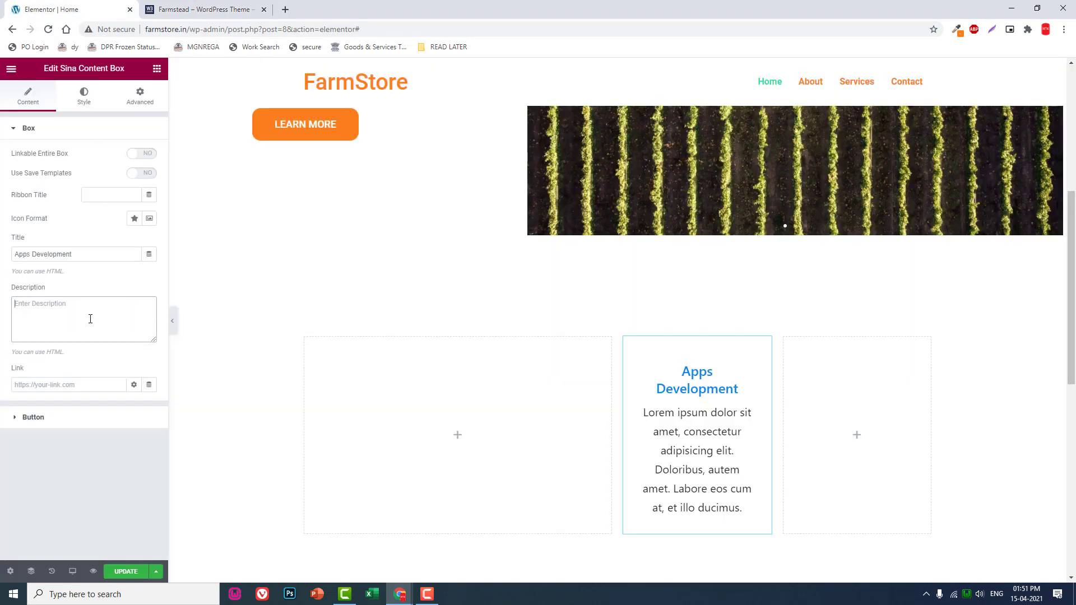
Switch the content box to the icon format and choose the icofont-tree-alt icon for it
left_click(135, 219)
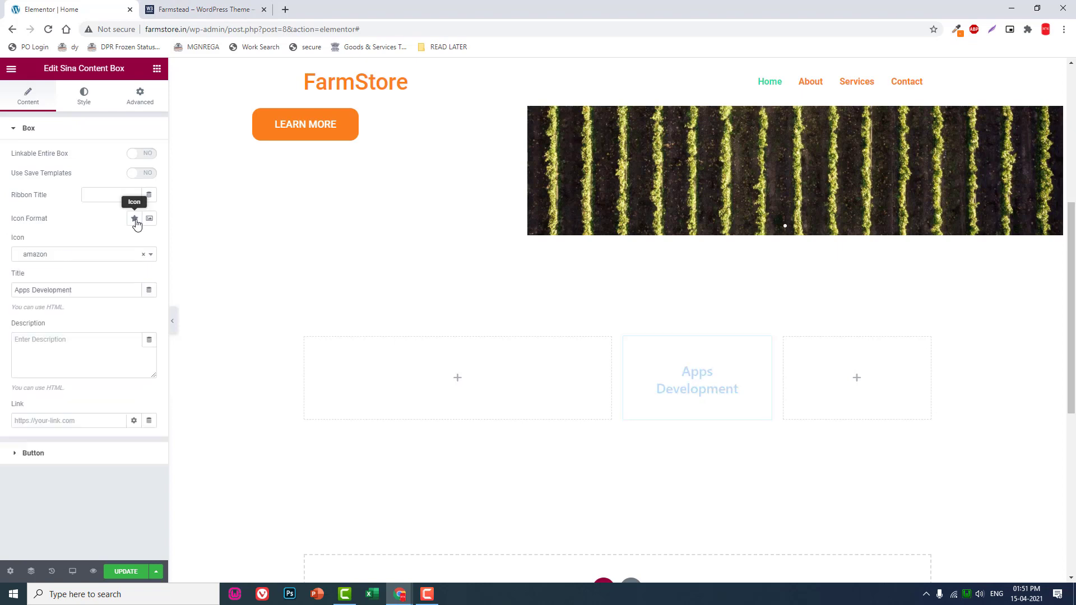
left_click(89, 257)
left_click(81, 302)
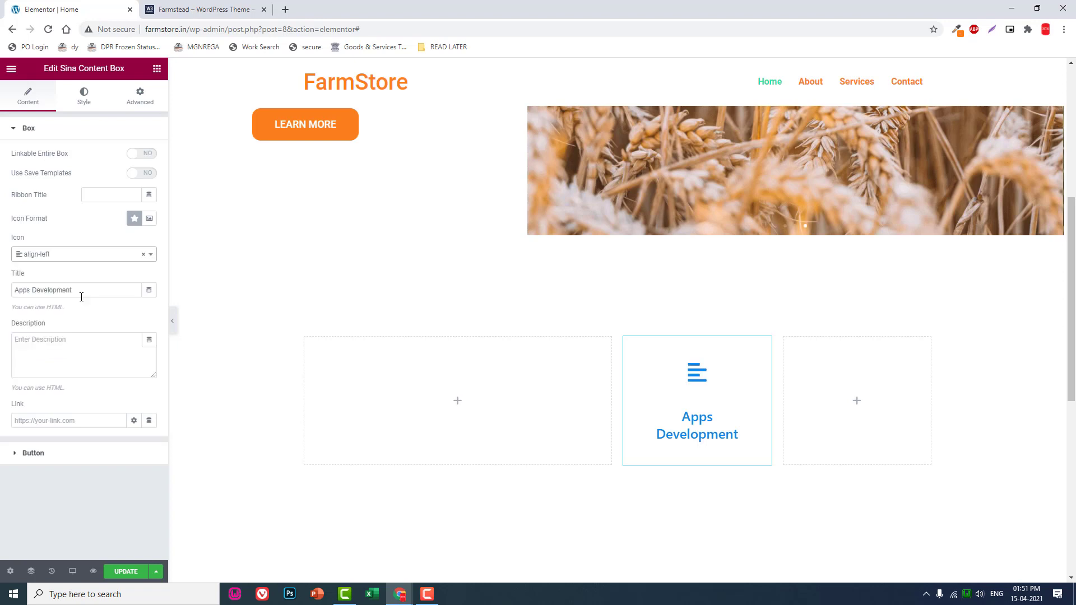
left_click(191, 8)
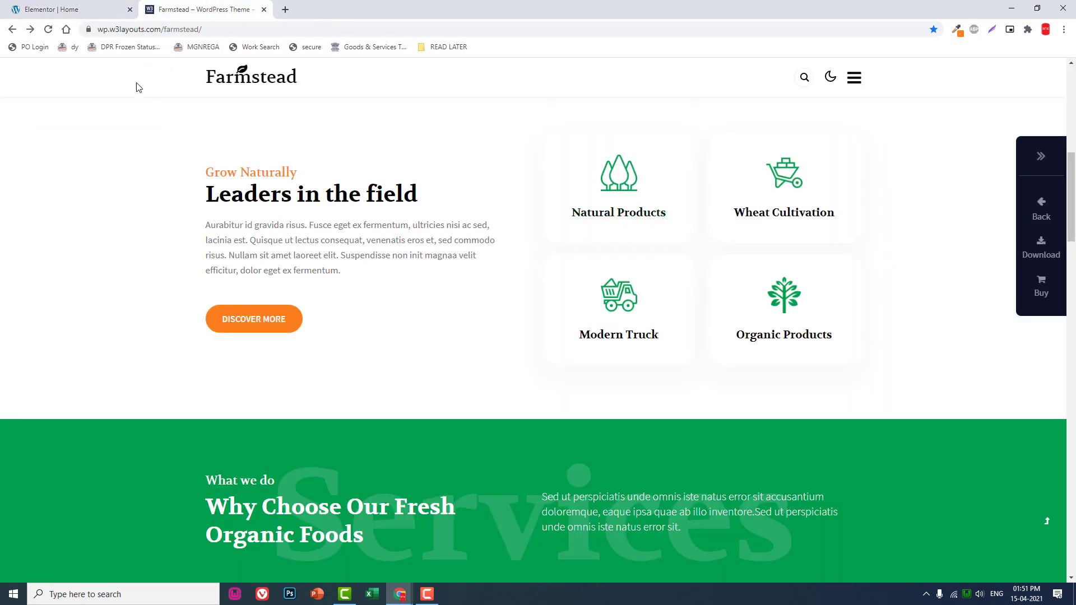
left_click(110, 6)
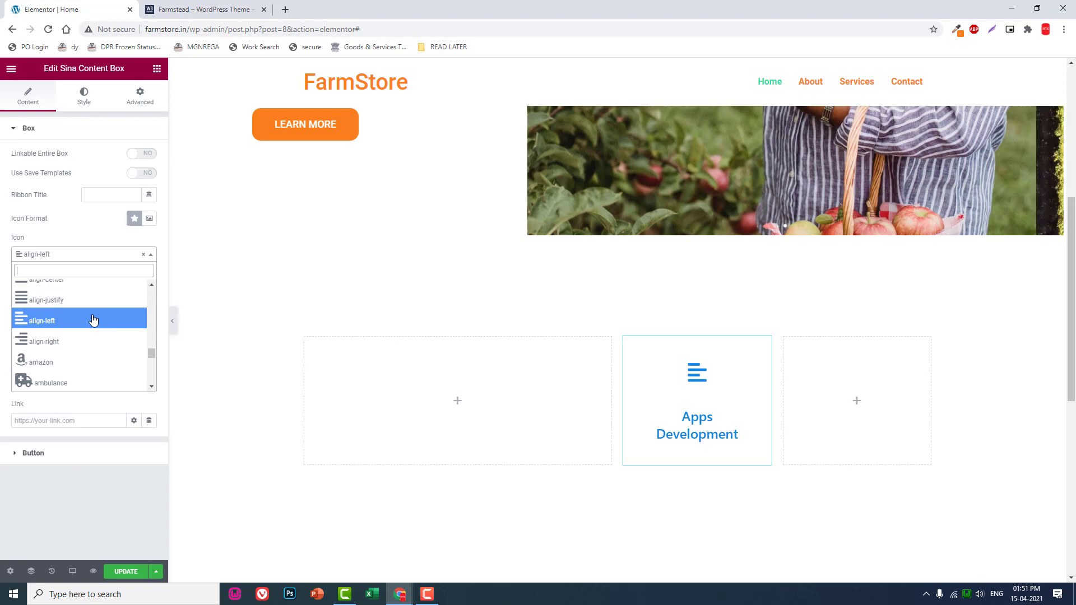
type("ttree")
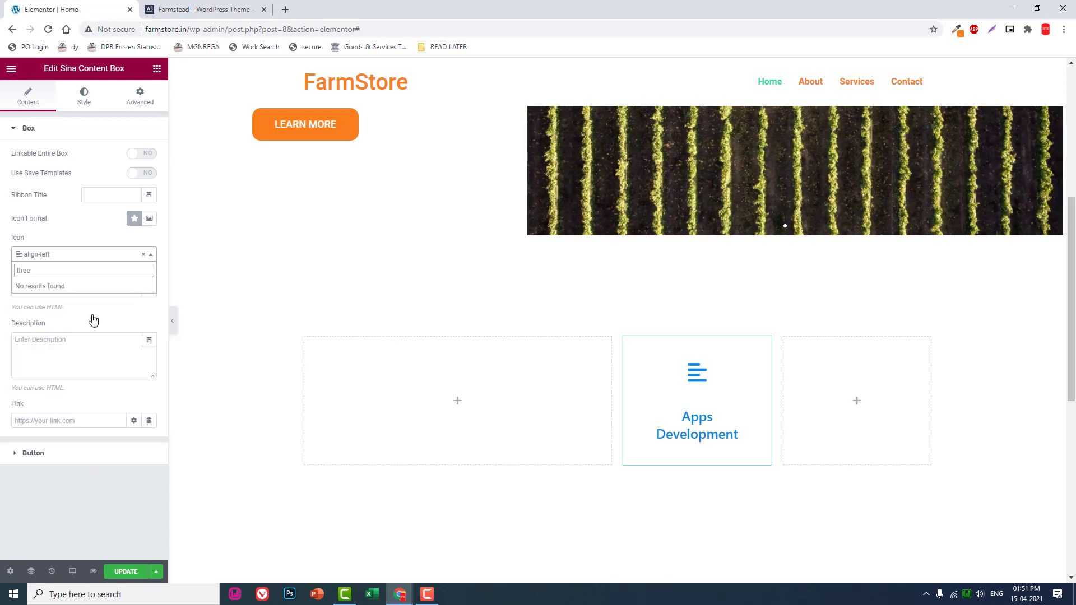
key("BackSpace")
key("BackSpace")
key("BackSpace")
key("BackSpace")
type("ree")
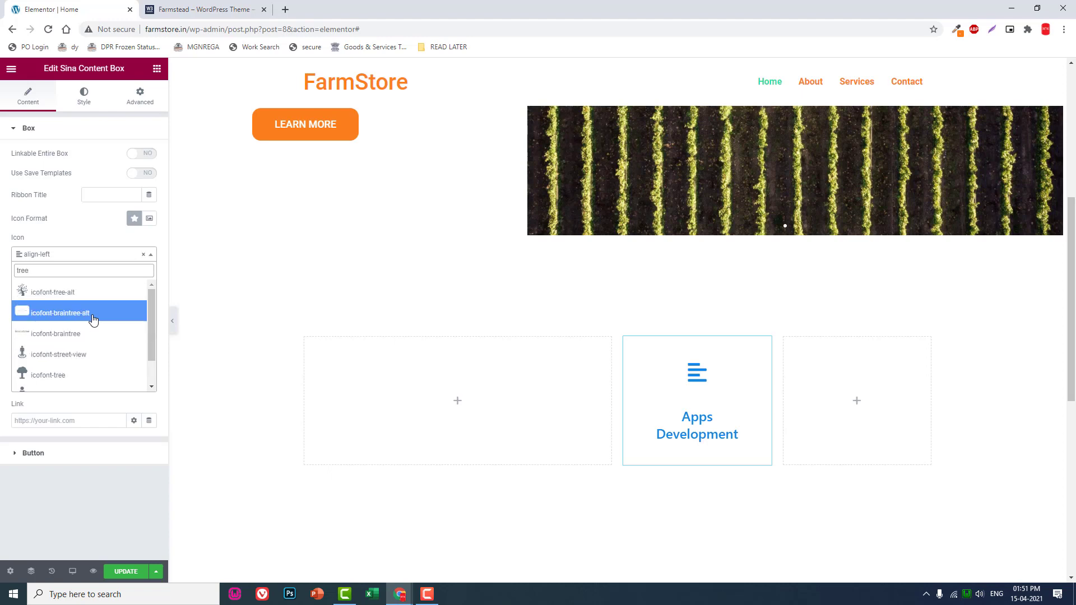
left_click(91, 293)
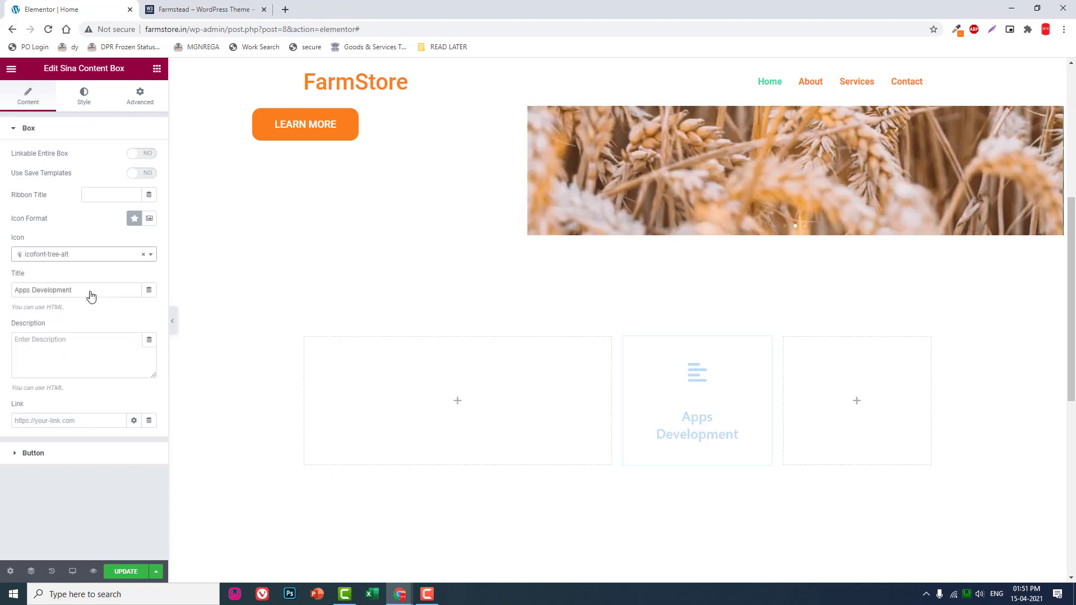
Sample the green of the Natural Products icon on the Farmstead page with the page color picker, then return to the Elementor editor
left_click(207, 10)
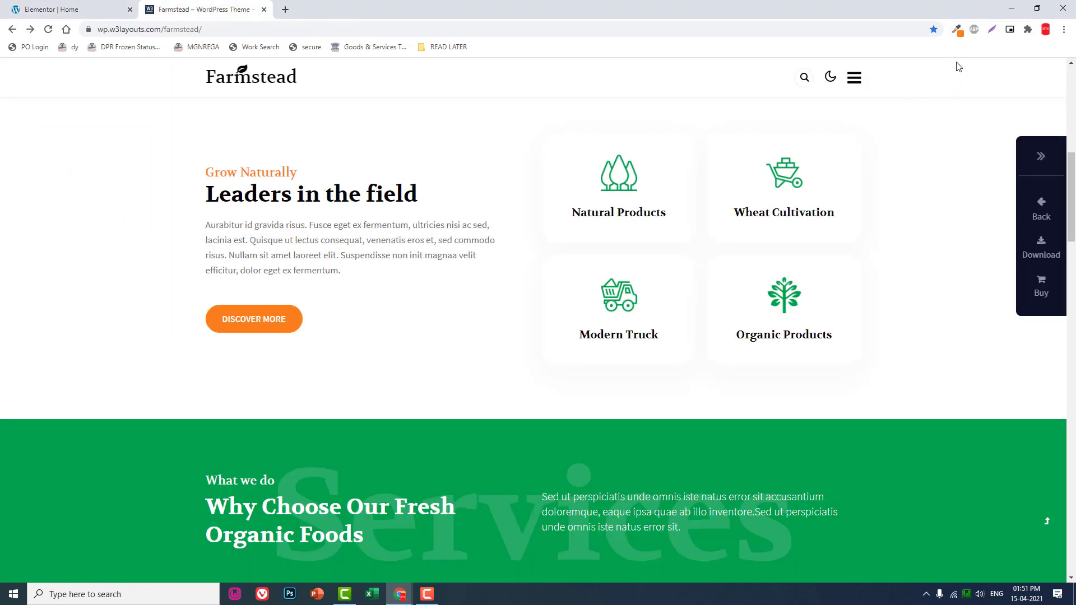
left_click(957, 31)
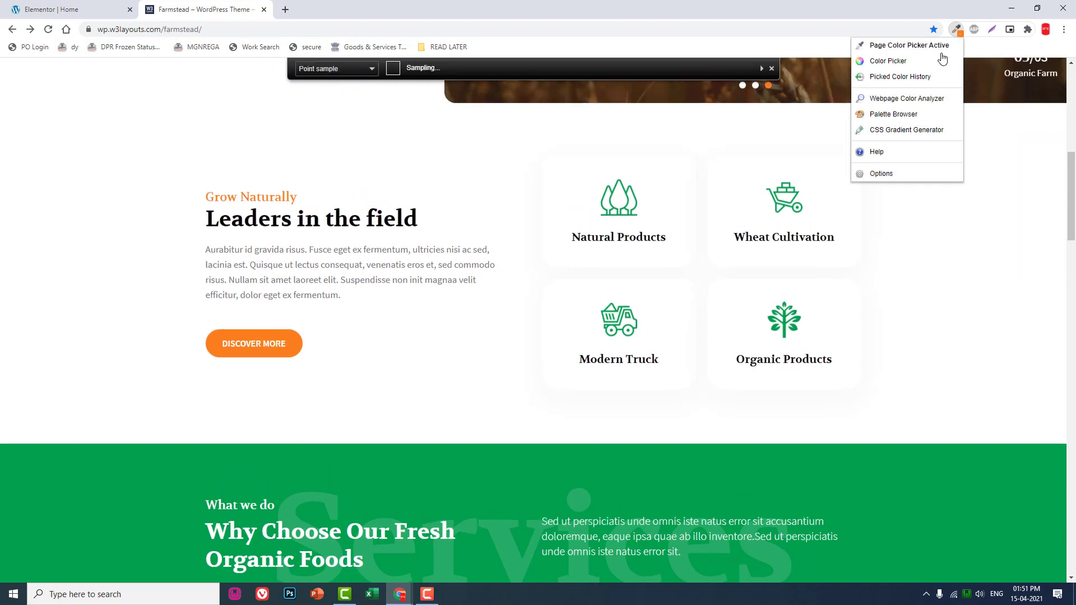
left_click(937, 44)
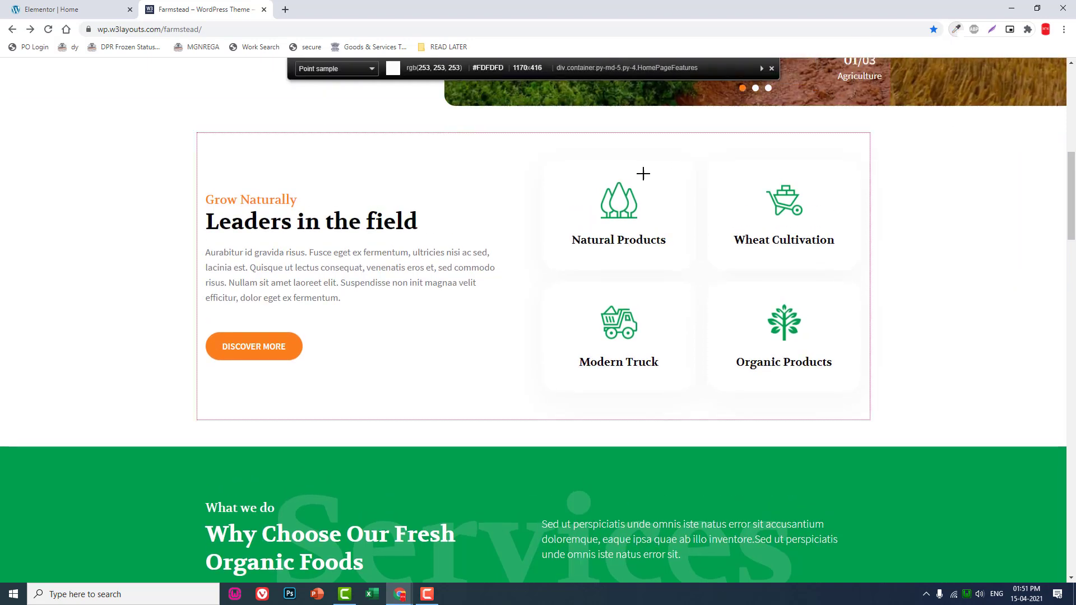
left_click(611, 193)
left_click(1, 4)
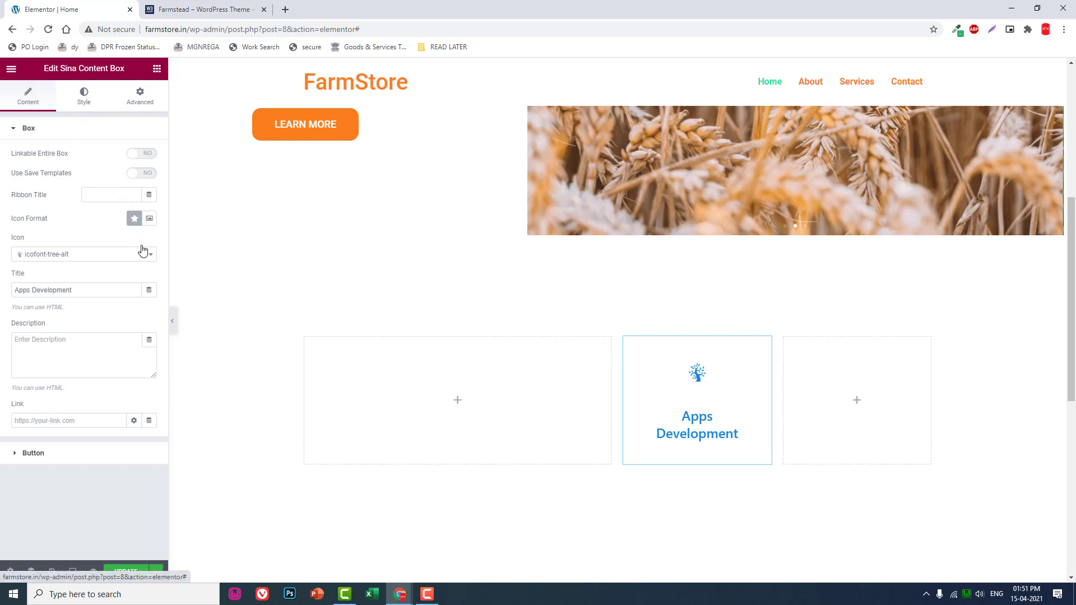
Set the content box's icon color to the sampled green #30B26F
left_click(84, 96)
scroll(141, 355, "down", 3)
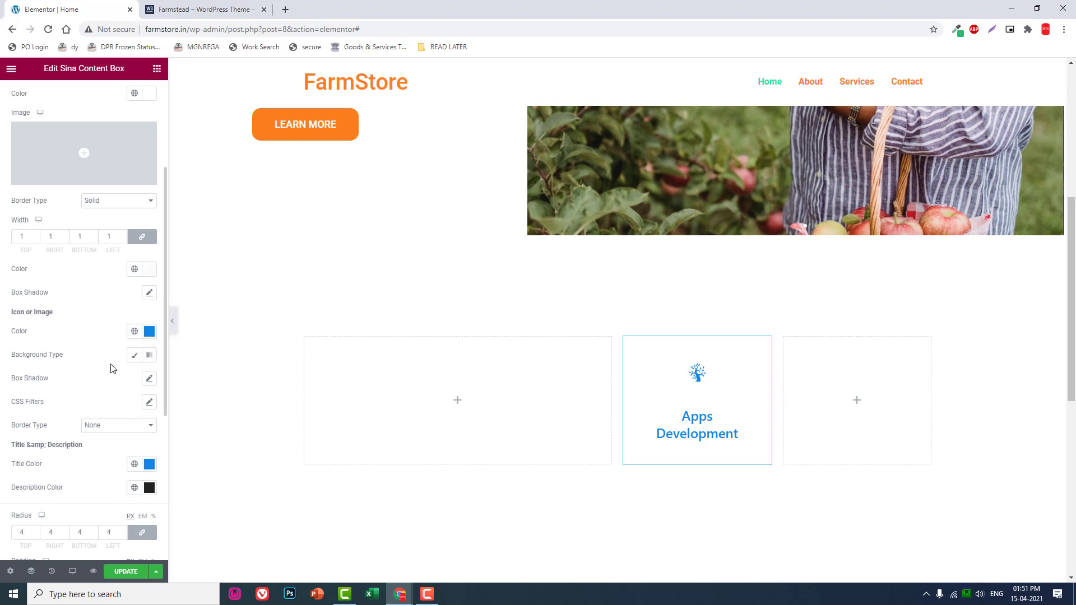
left_click(149, 332)
key("ctrl+v")
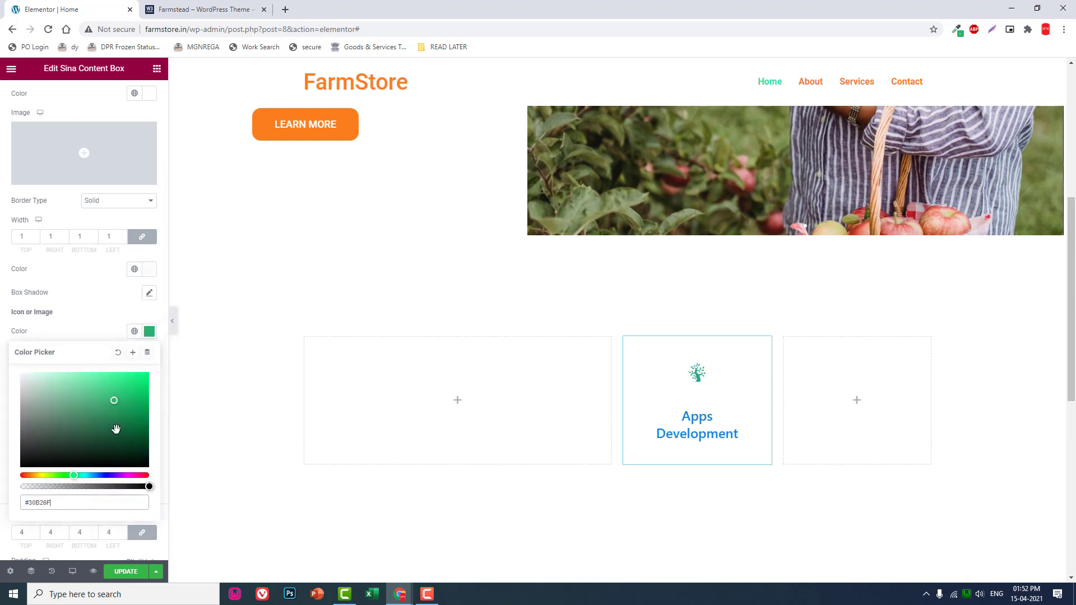
left_click(98, 324)
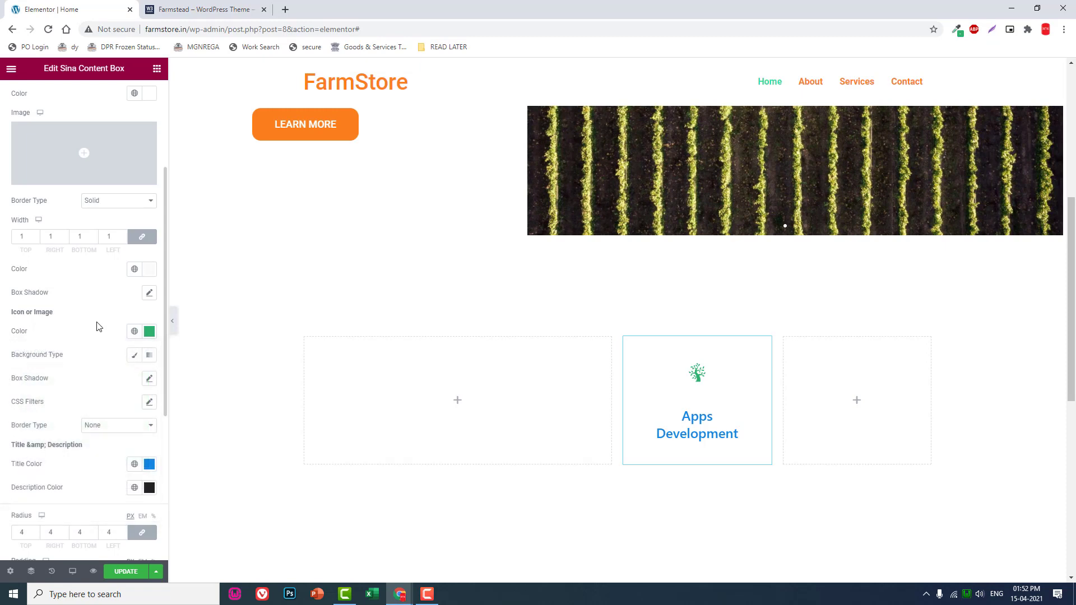
Set the content box's corner radius to 15 px on all sides and preview the page without the editing panel
scroll(98, 328, "up", 3)
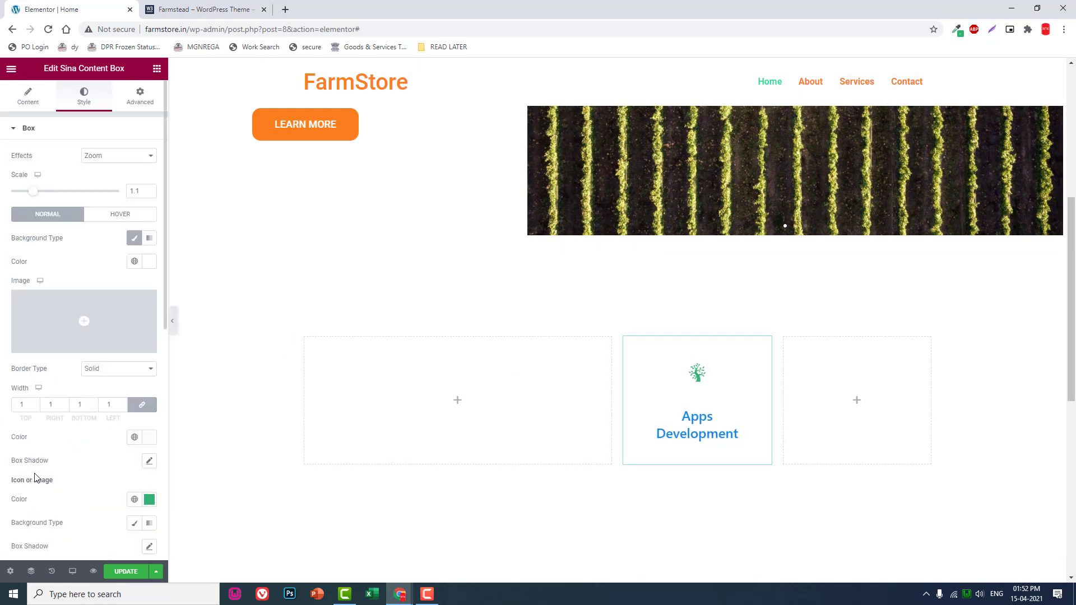
left_click(172, 320)
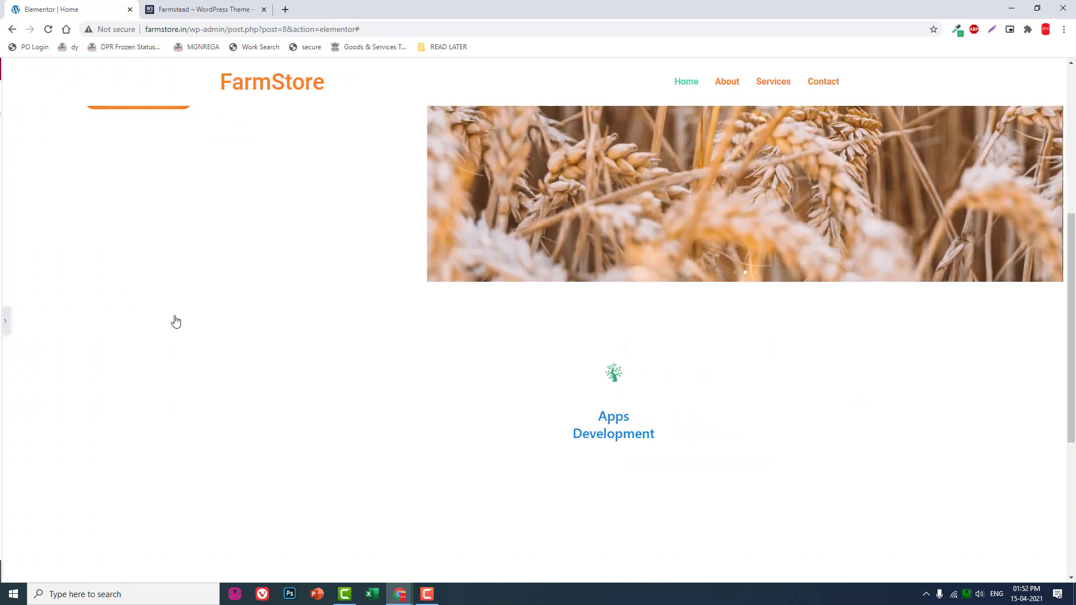
left_click(3, 322)
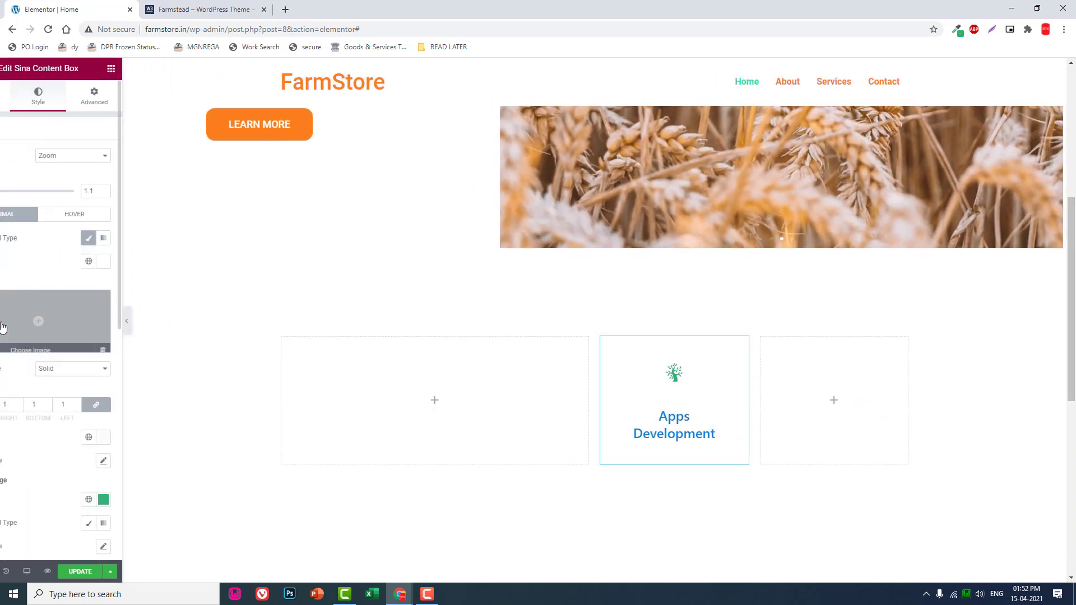
scroll(78, 336, "down", 1)
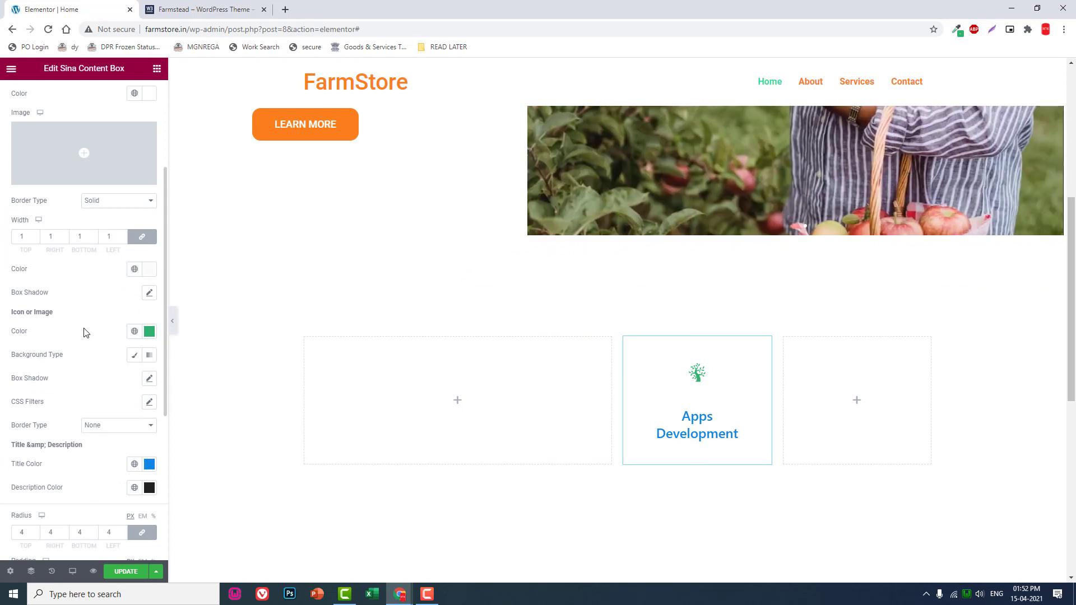
scroll(85, 333, "up", 1)
scroll(84, 333, "down", 4)
double_click(109, 365)
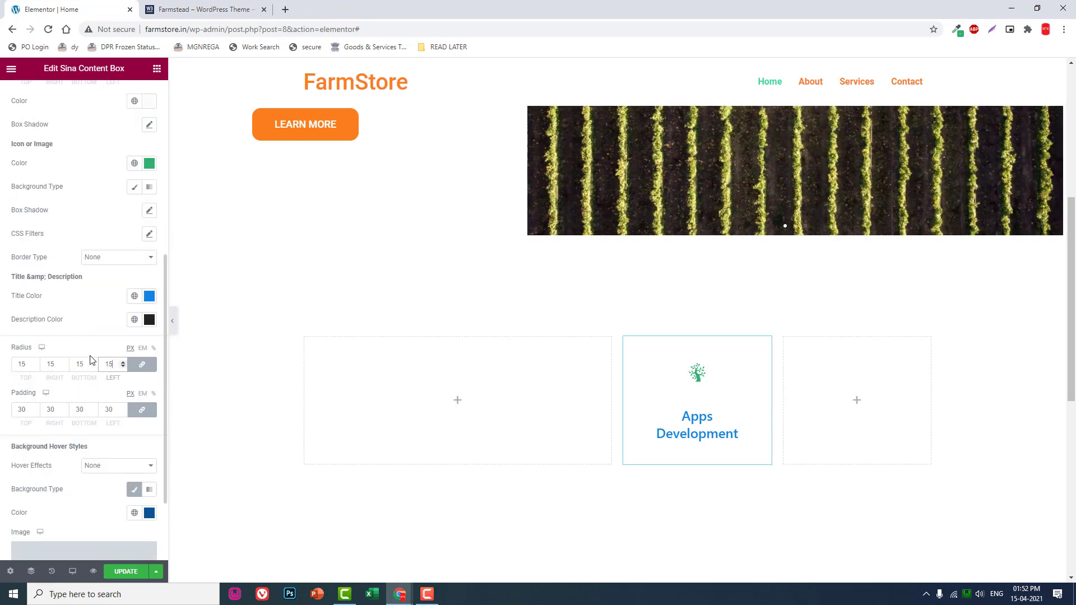
left_click(173, 323)
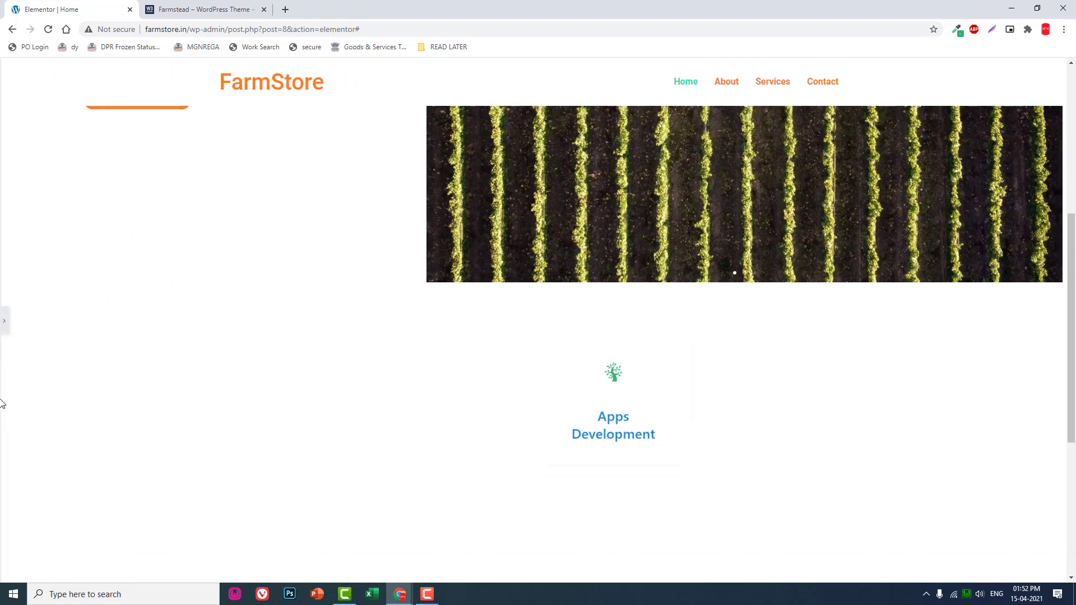
Add a box shadow with a blur of 1 to the content box and preview the page without the editing panel
left_click(4, 333)
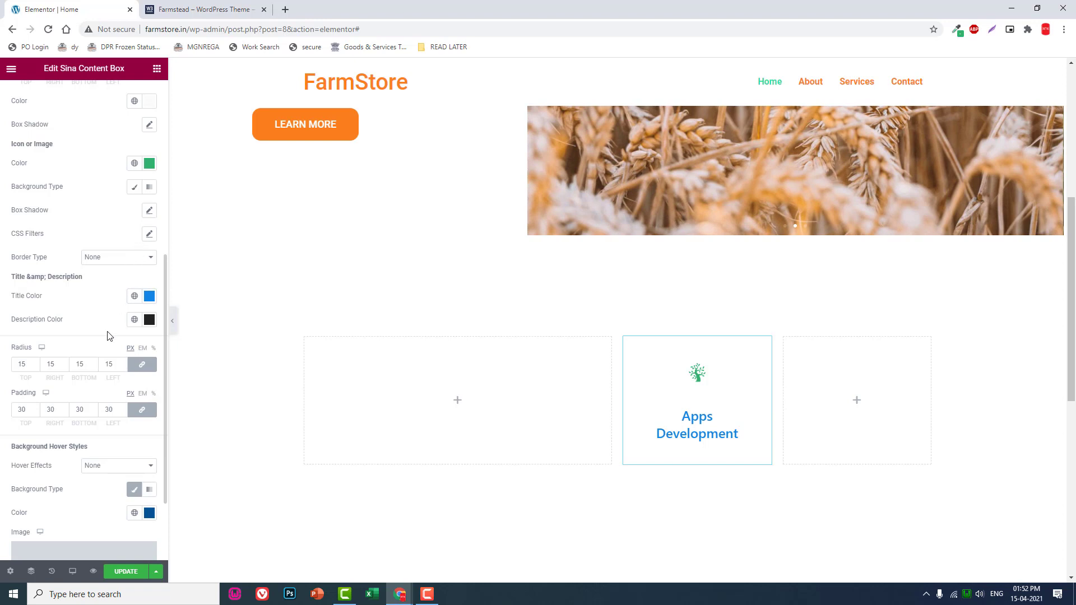
scroll(108, 335, "up", 1)
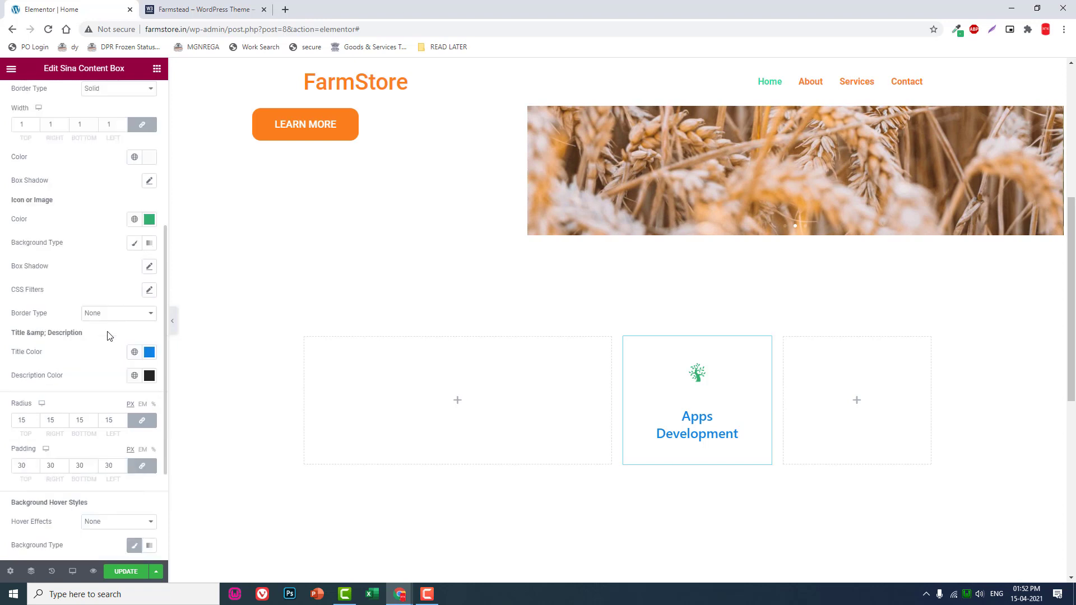
left_click(149, 181)
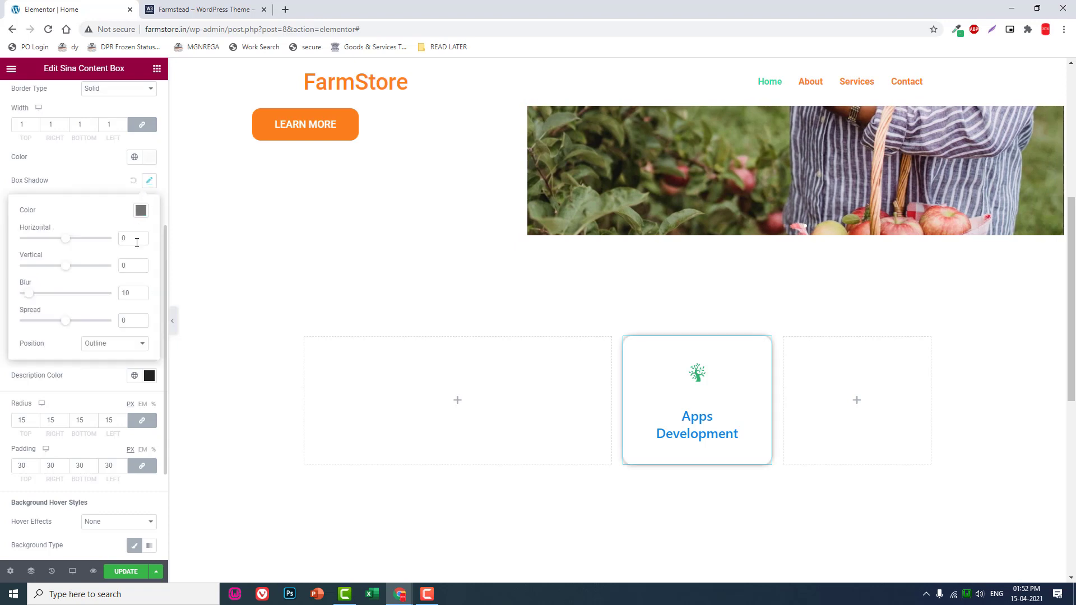
left_click_drag(130, 294, 84, 291)
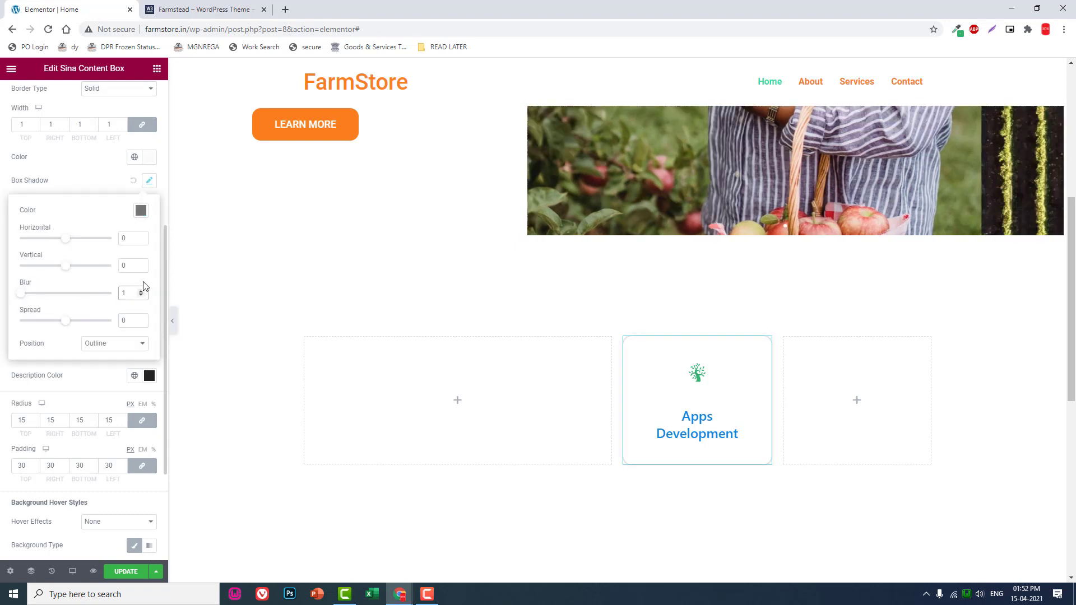
left_click(172, 321)
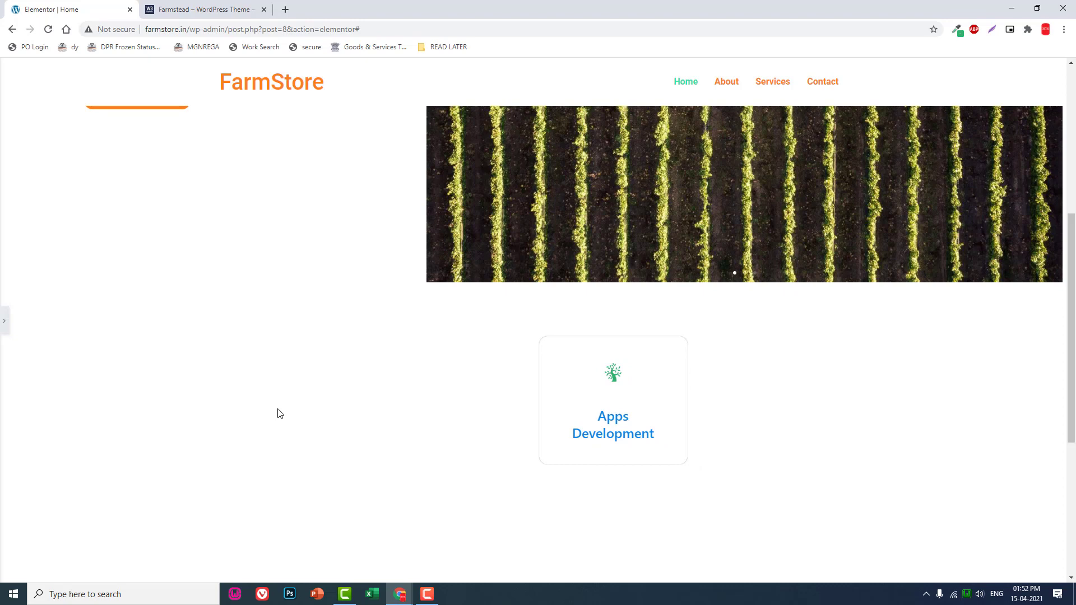
Set the content box's title color to #1D1E1F and compare it with the box titles on the Farmstead page
left_click(4, 324)
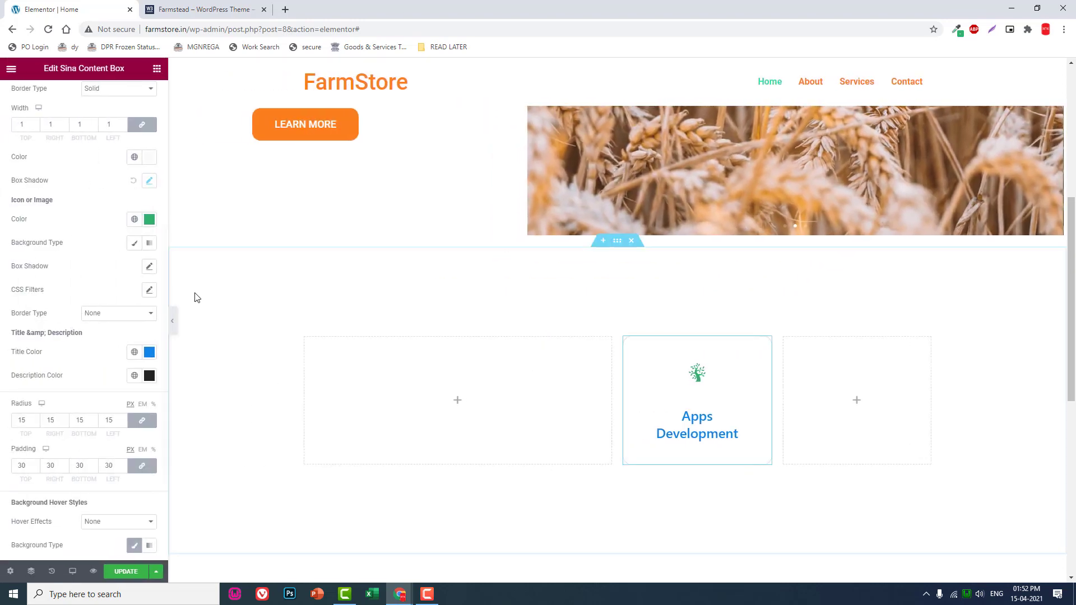
scroll(23, 138, "up", 4)
scroll(88, 235, "down", 6)
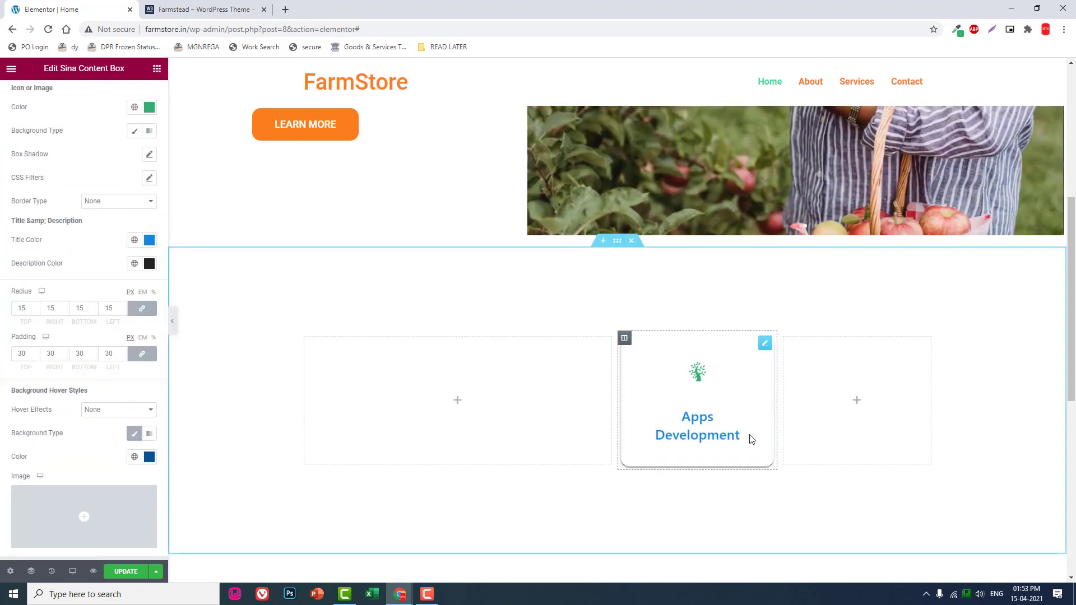
left_click(149, 240)
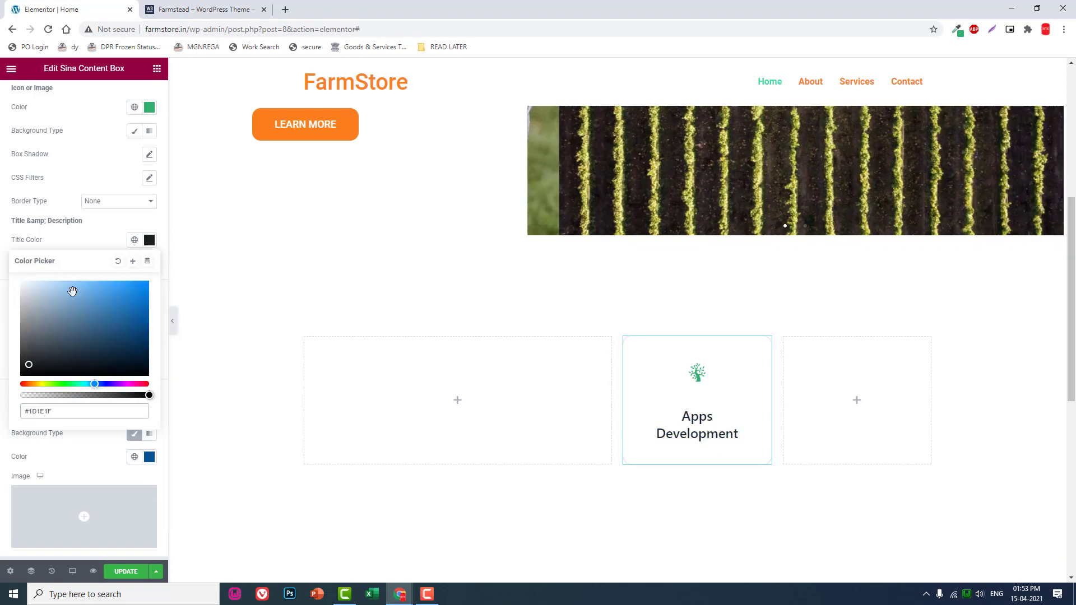
left_click(177, 3)
left_click(24, 11)
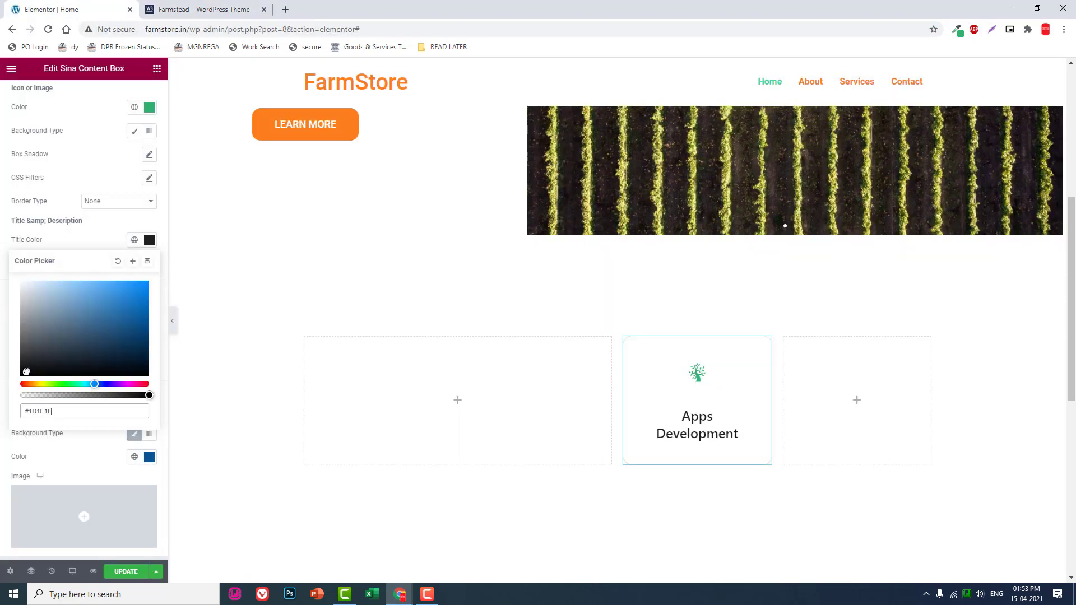
left_click(184, 8)
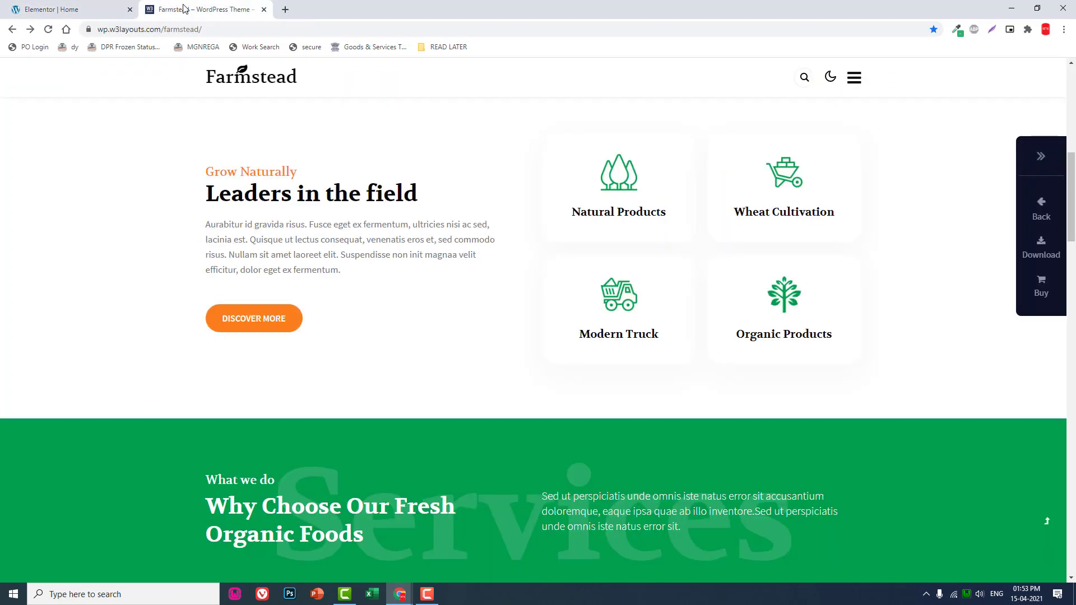
left_click(56, 9)
Change the content box's title to "Natural Products"
scroll(53, 134, "down", 2)
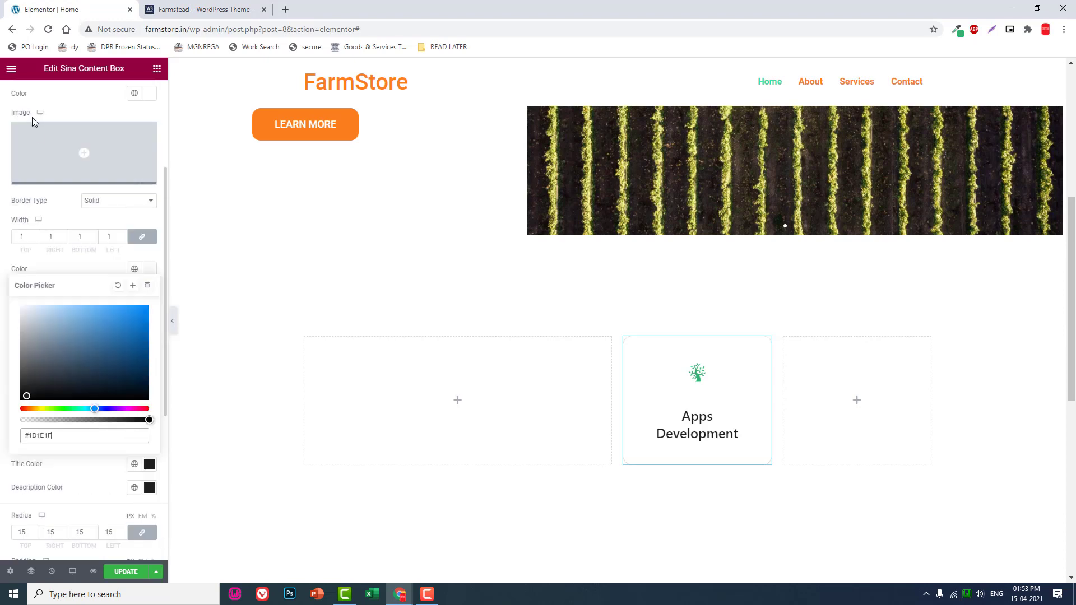
scroll(29, 118, "up", 3)
left_click(28, 95)
left_click_drag(94, 291, 8, 276)
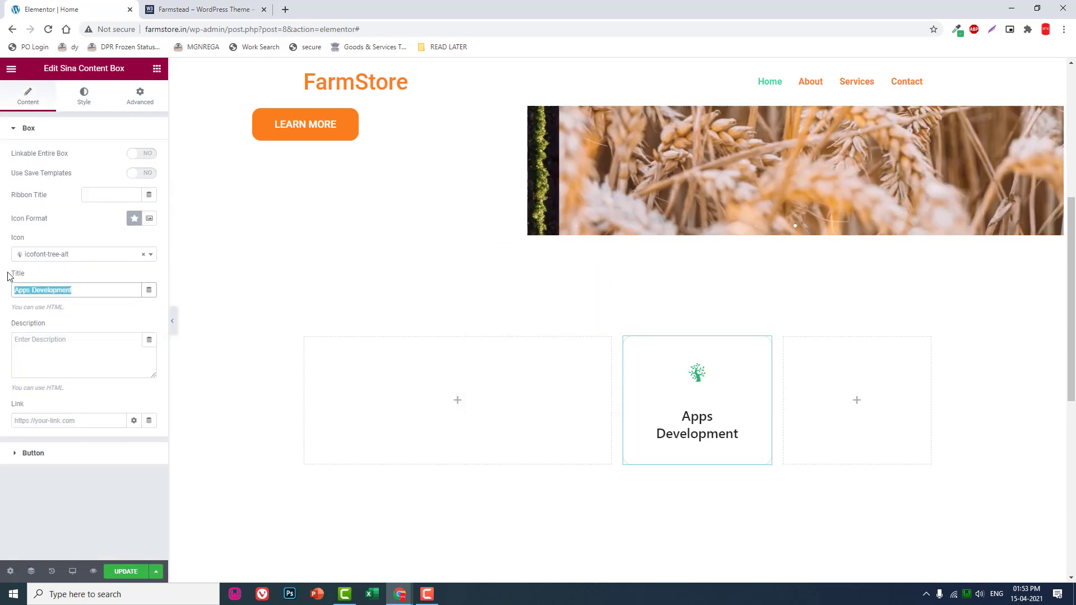
type("Nayu")
key("BackSpace")
key("BackSpace")
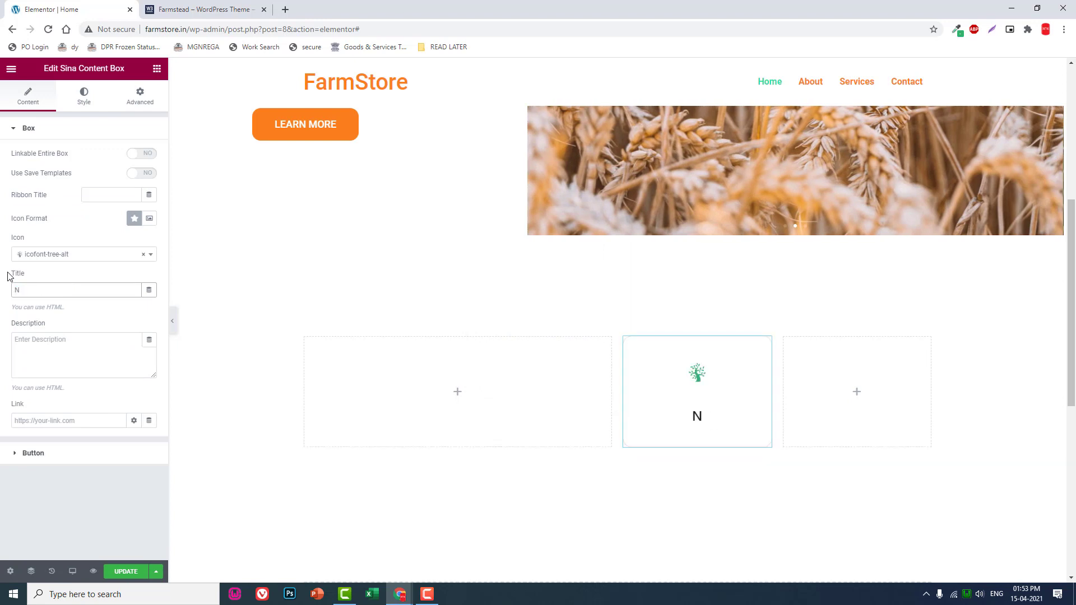
type("tural Products")
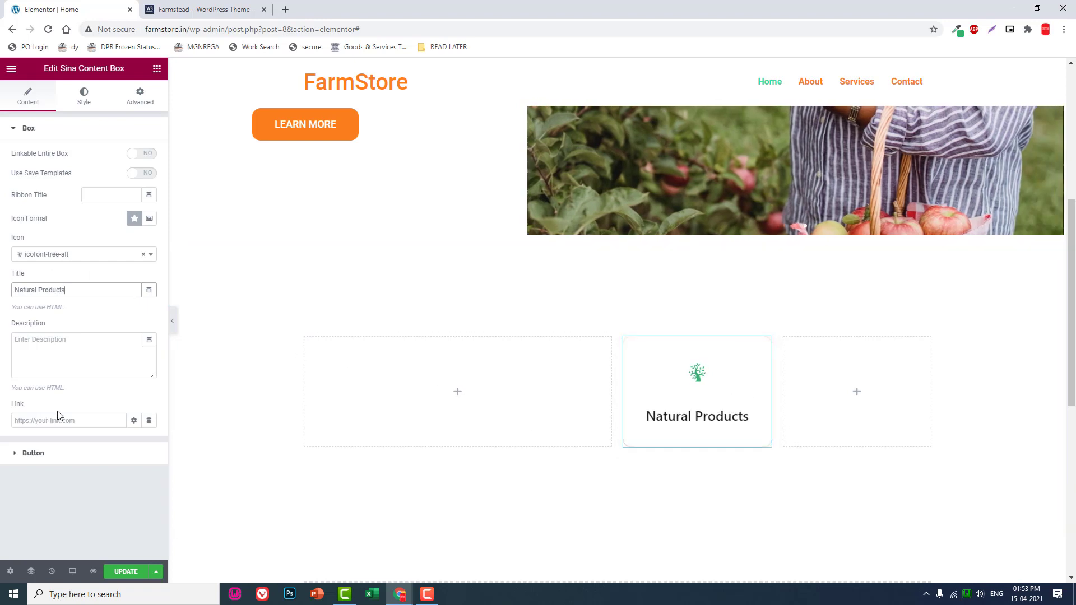
left_click(71, 422)
type("ser")
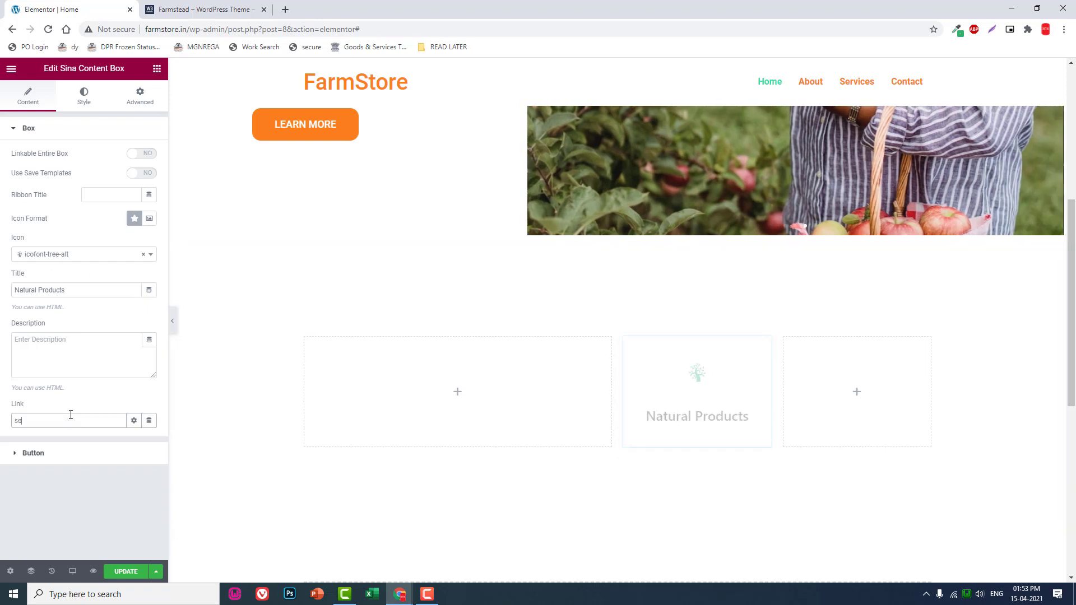
left_click(84, 442)
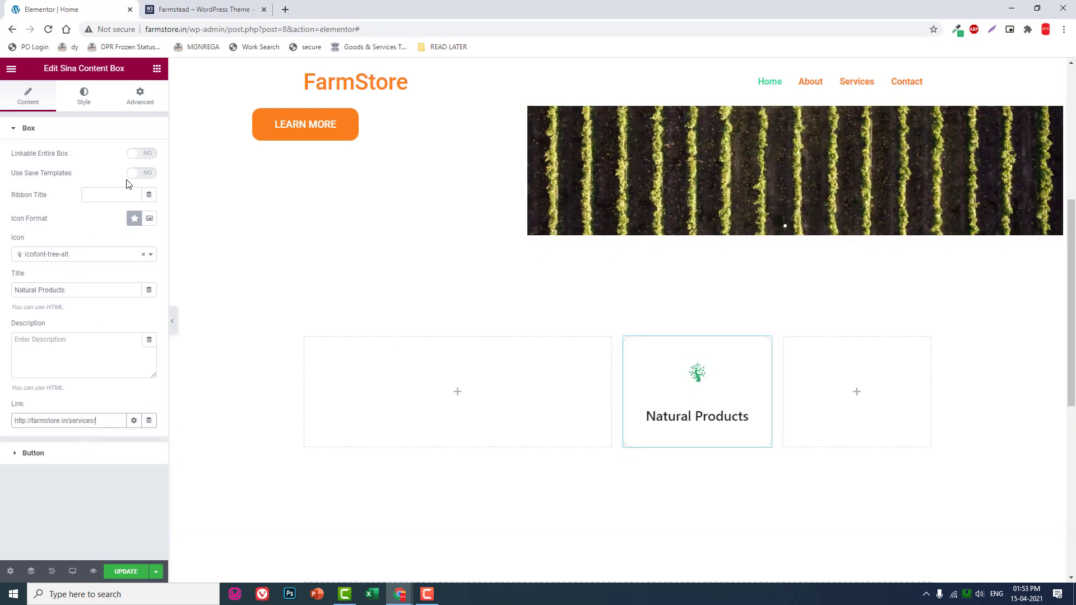
left_click(144, 153)
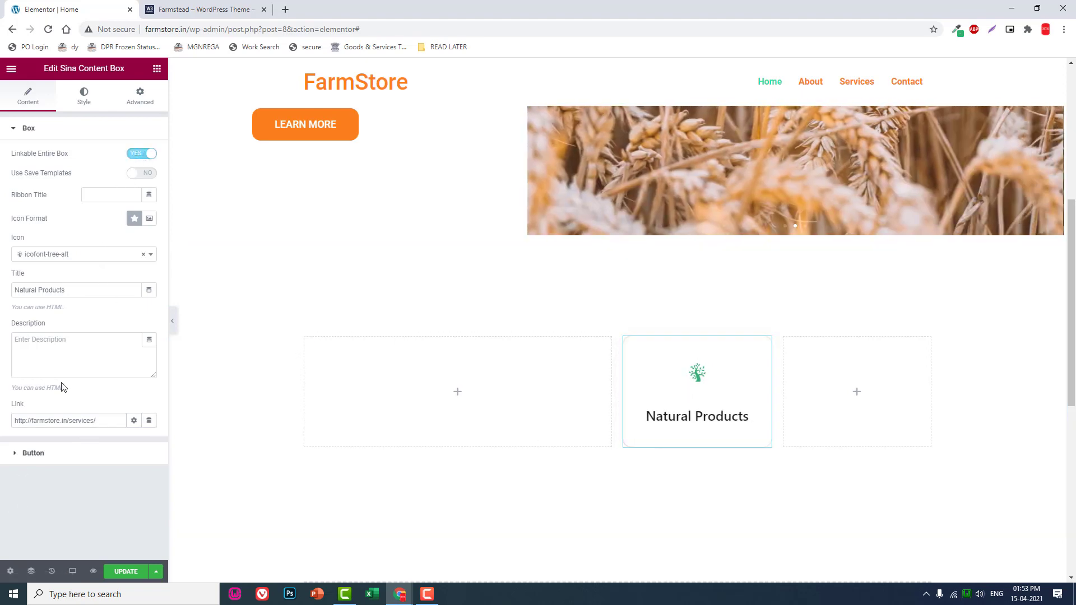
Preview the Natural Products box without the editing panel and compare its look with the feature boxes on the Farmstead page
left_click(173, 320)
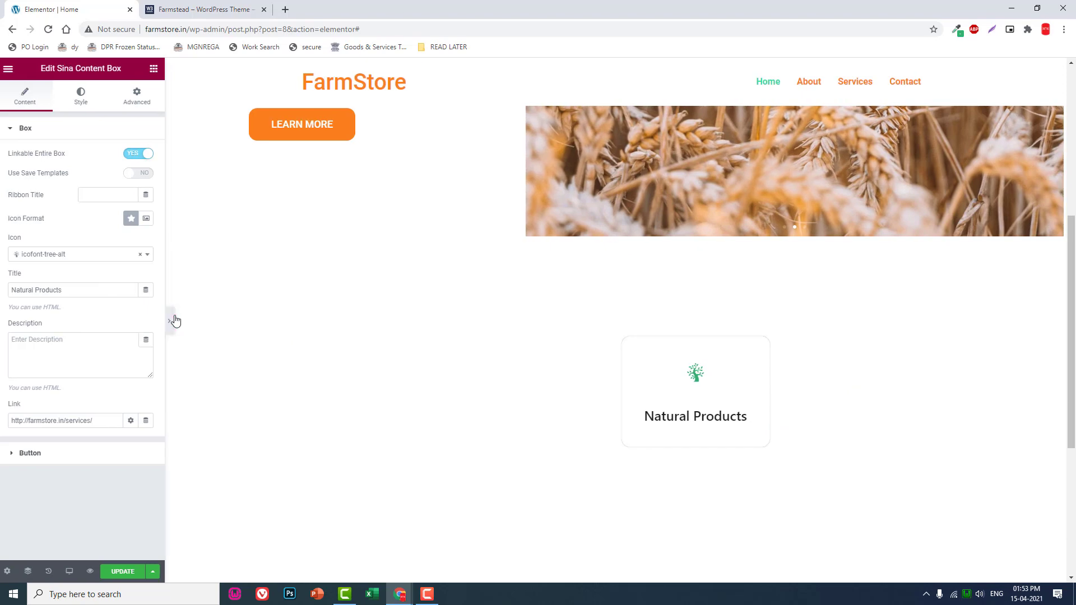
left_click(199, 7)
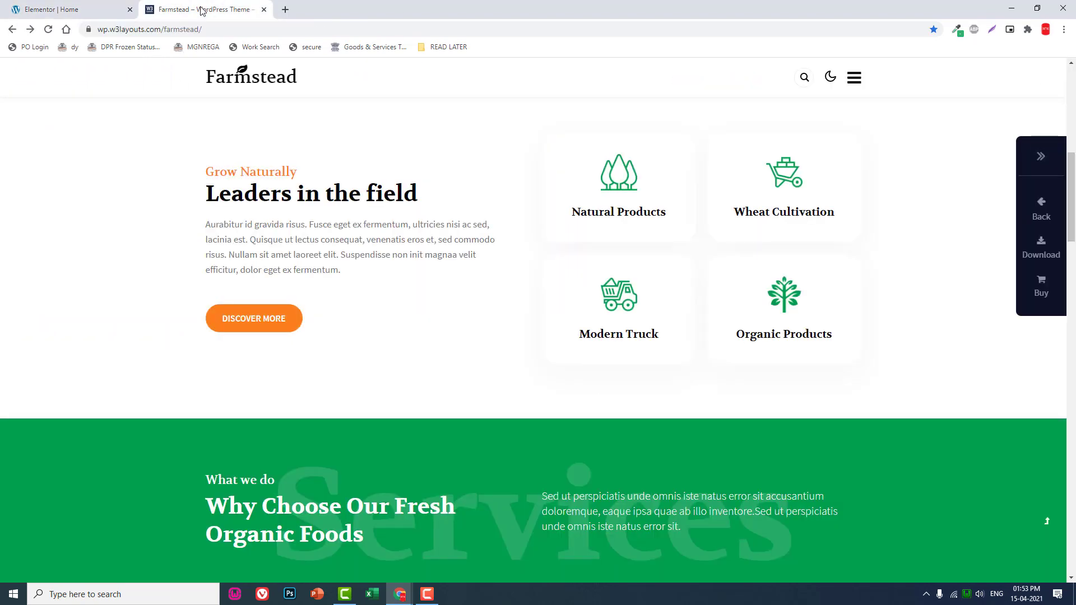
left_click(54, 6)
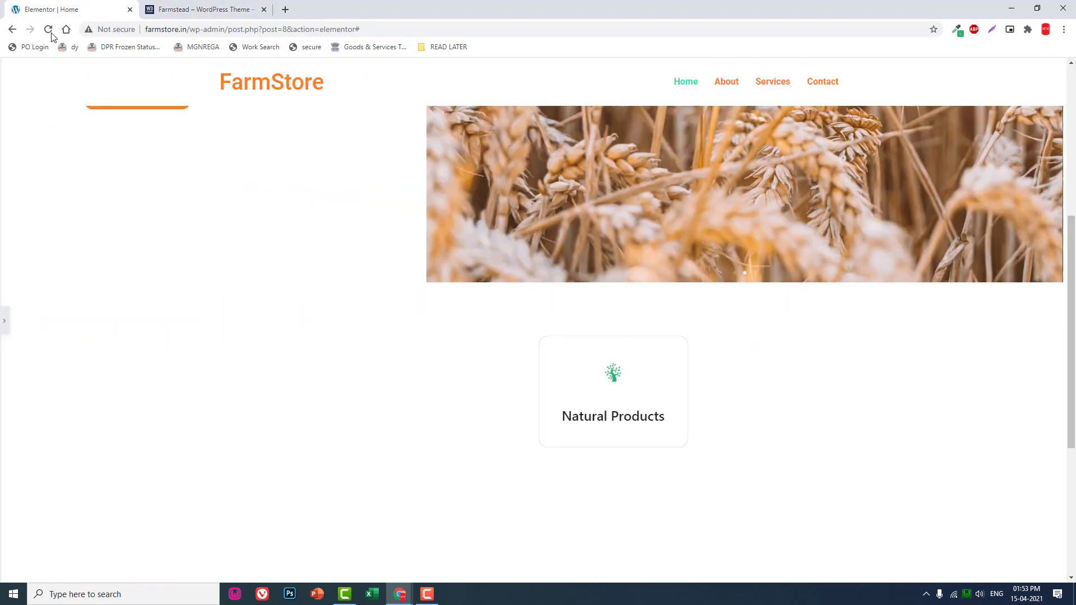
left_click(208, 7)
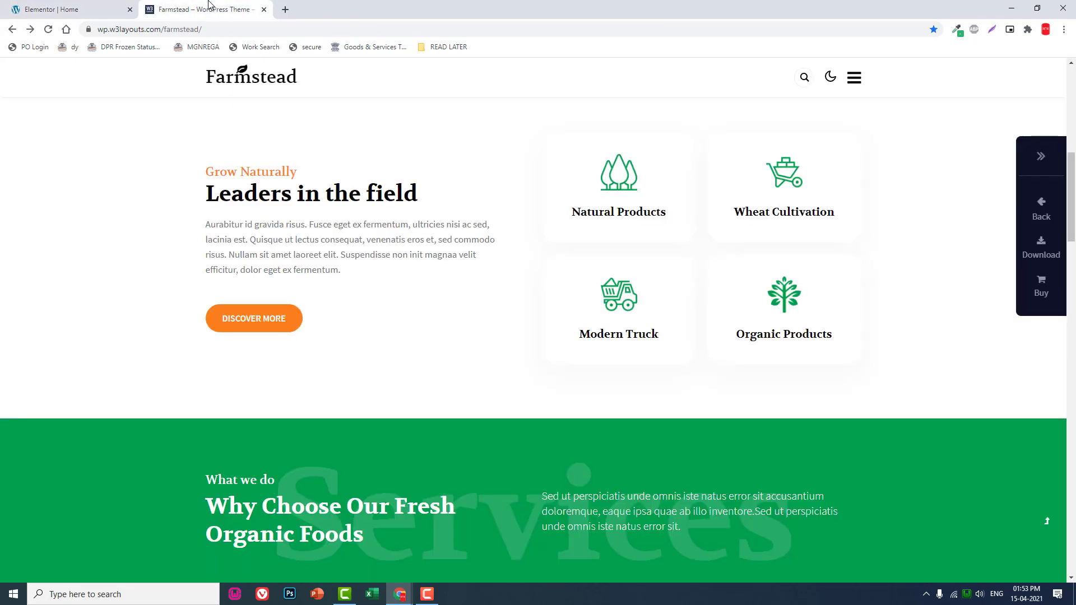
left_click(108, 5)
Set the content box's shadow spread to 1 and its blur to 14
left_click(4, 321)
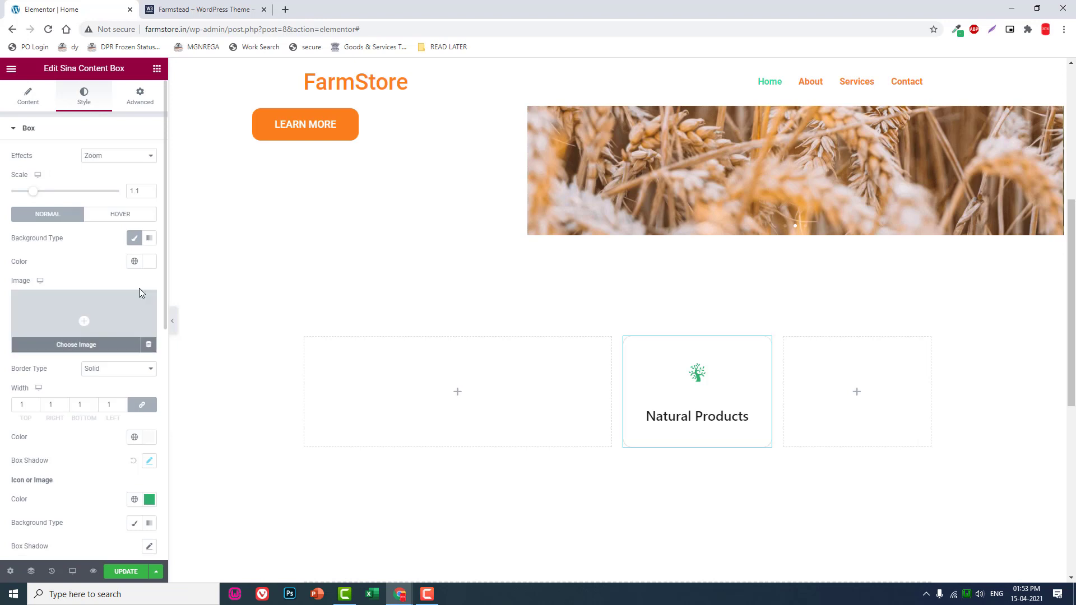
scroll(139, 339, "down", 1)
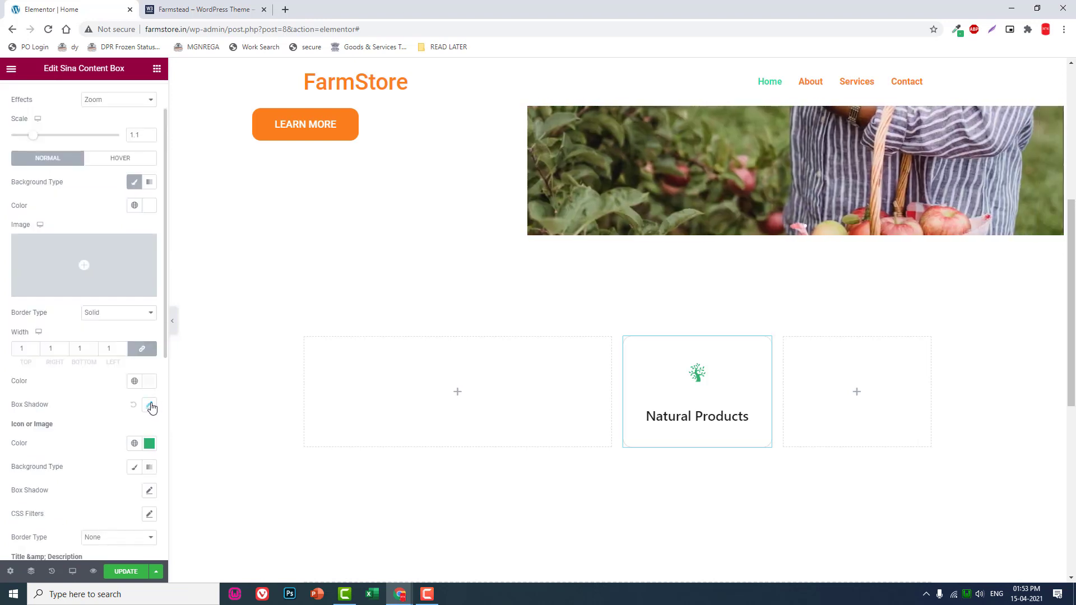
left_click(150, 406)
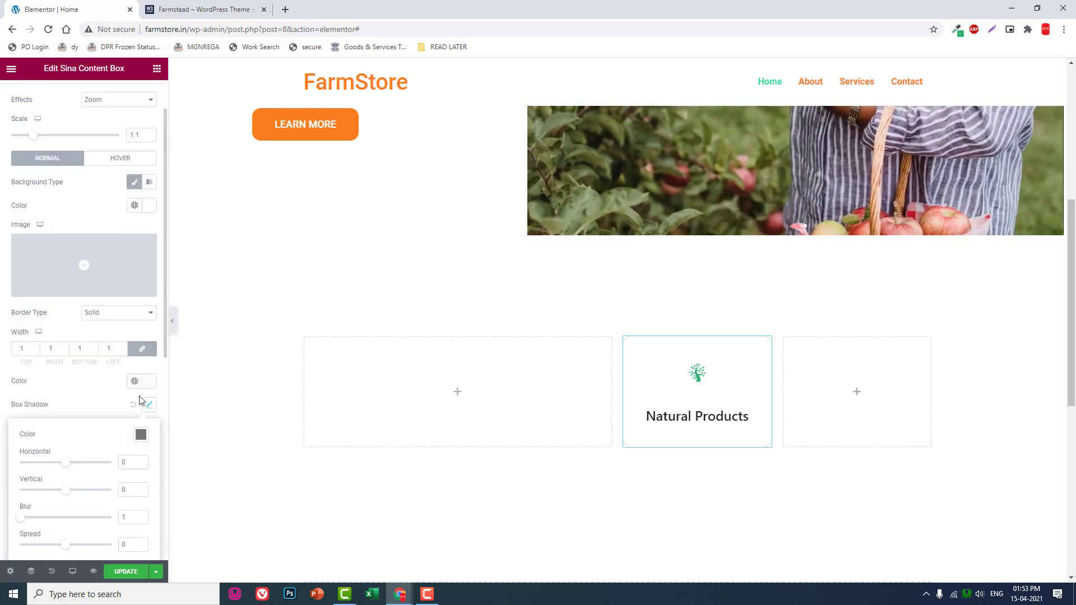
scroll(143, 404, "down", 3)
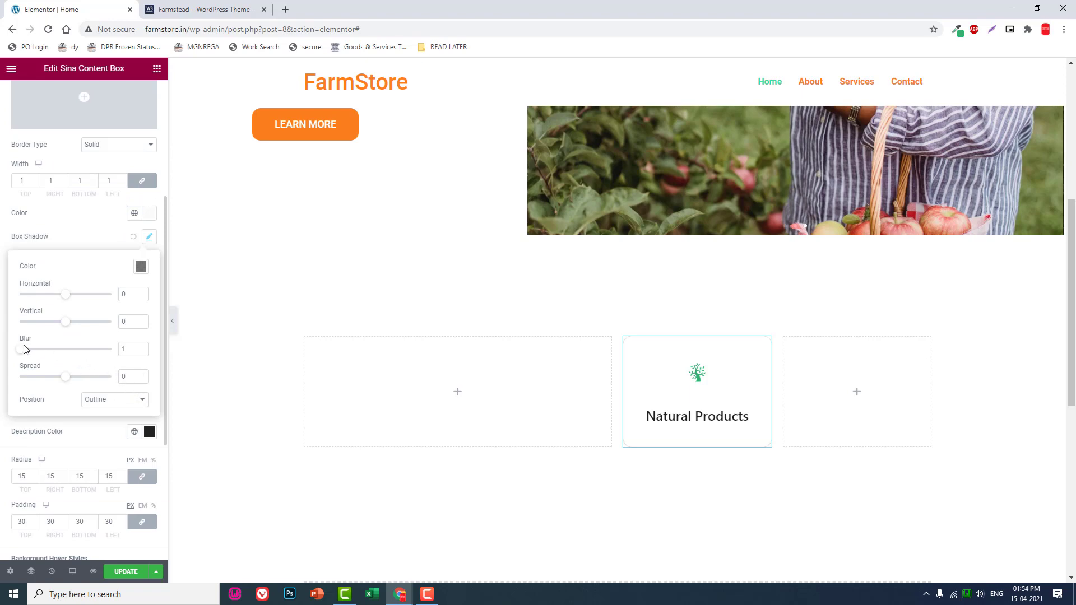
left_click(140, 375)
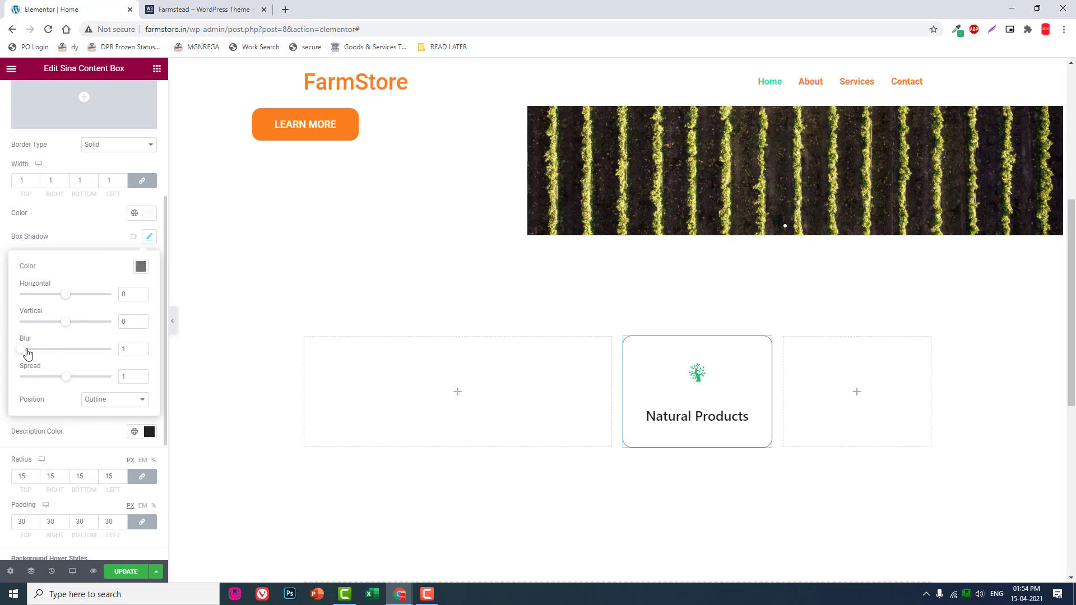
mouse_move(24, 353)
left_mouse_down()
mouse_move(54, 352)
mouse_move(35, 351)
left_mouse_up()
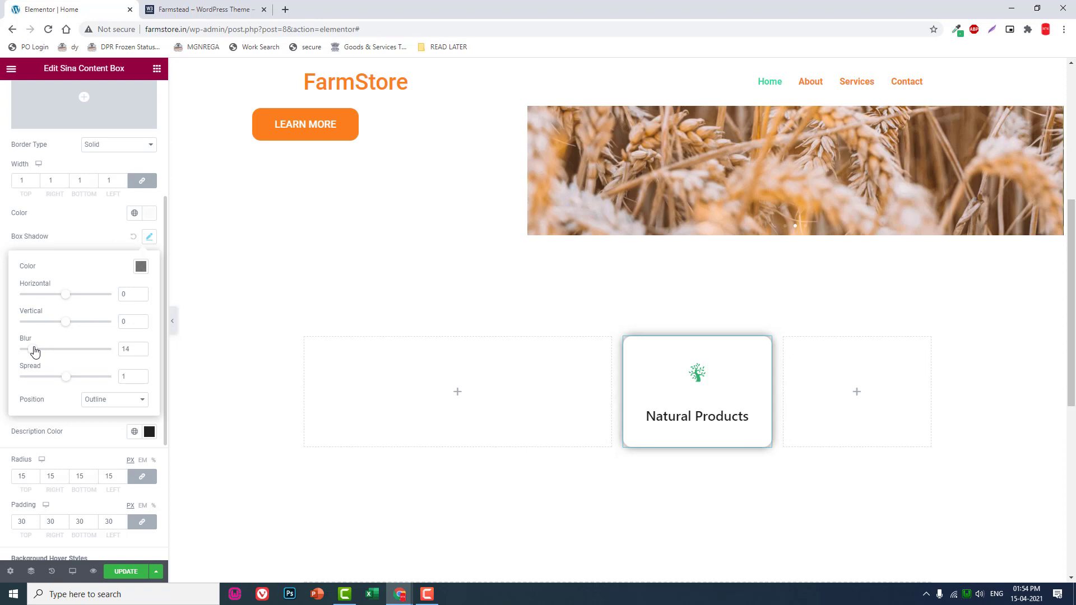
Lighten the box shadow to a pale grey, about rgba(223, 215, 215, 0.5), and preview the page without the editing panel
left_click(140, 267)
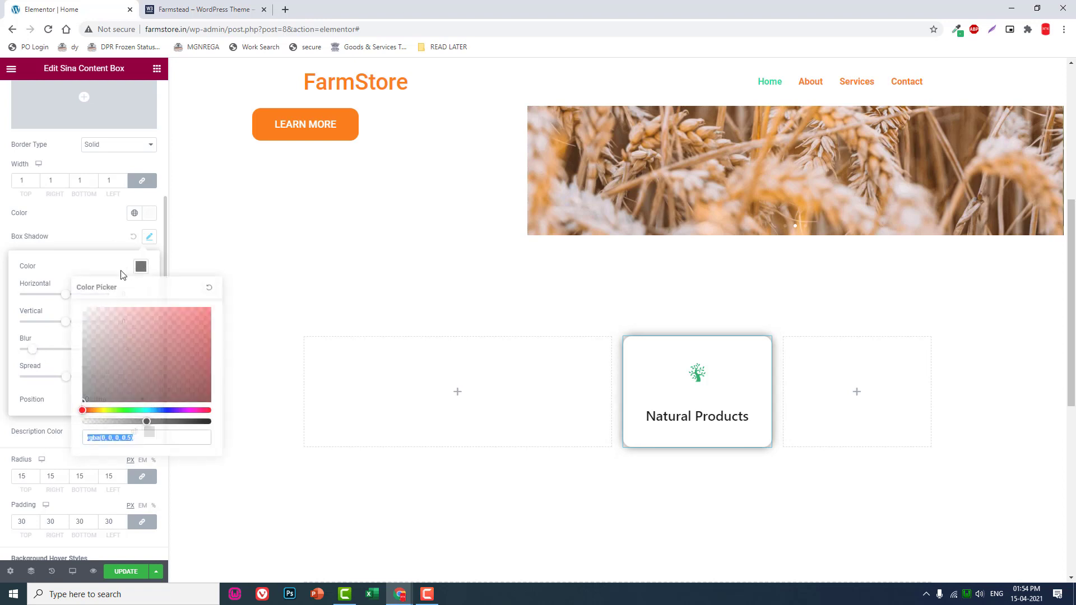
left_click(86, 318)
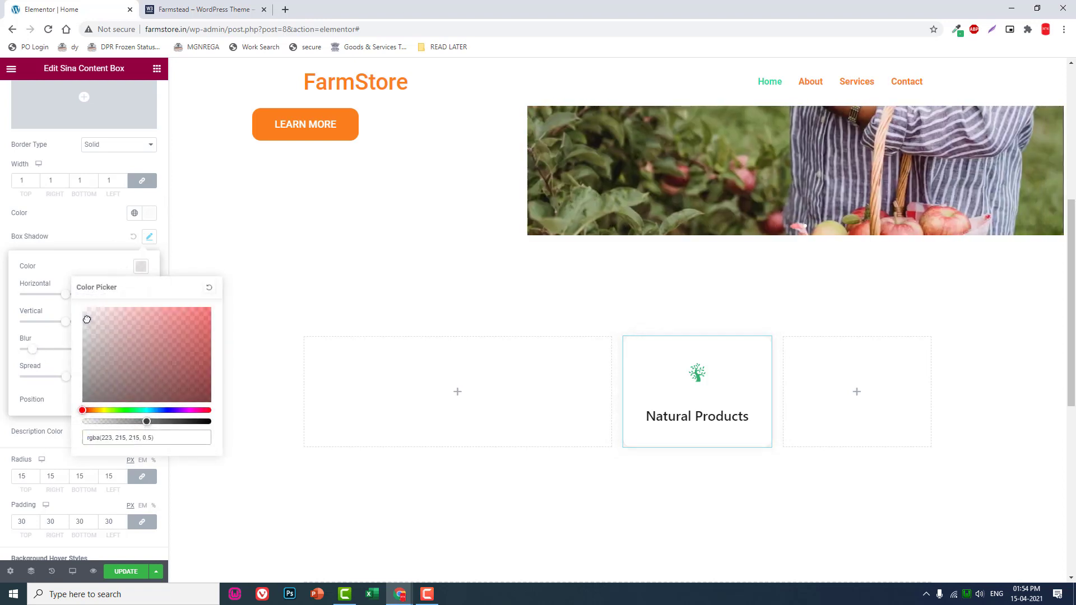
left_click(164, 307)
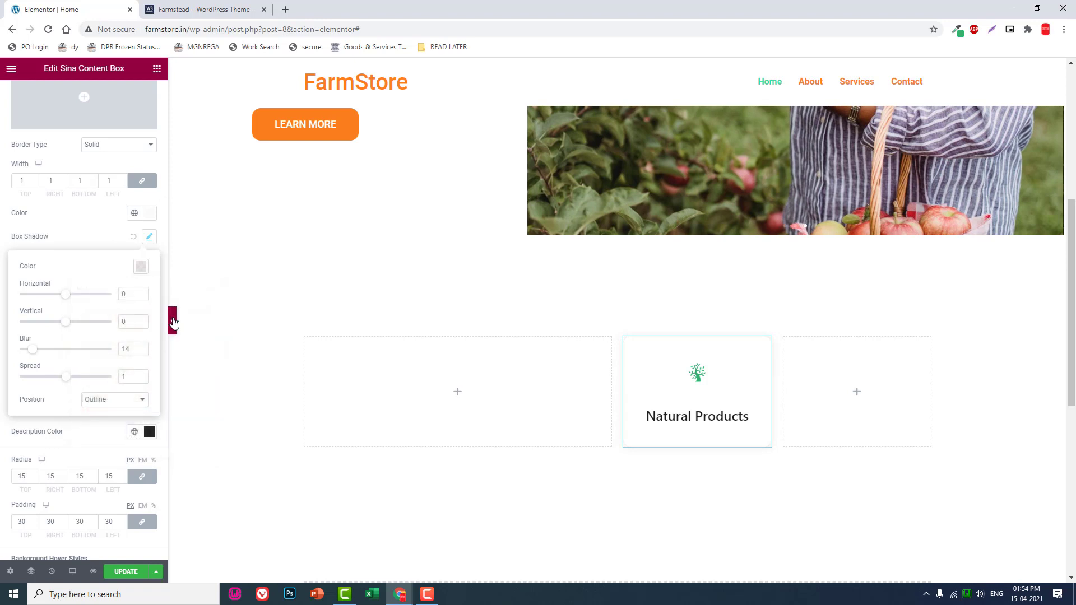
left_click(174, 321)
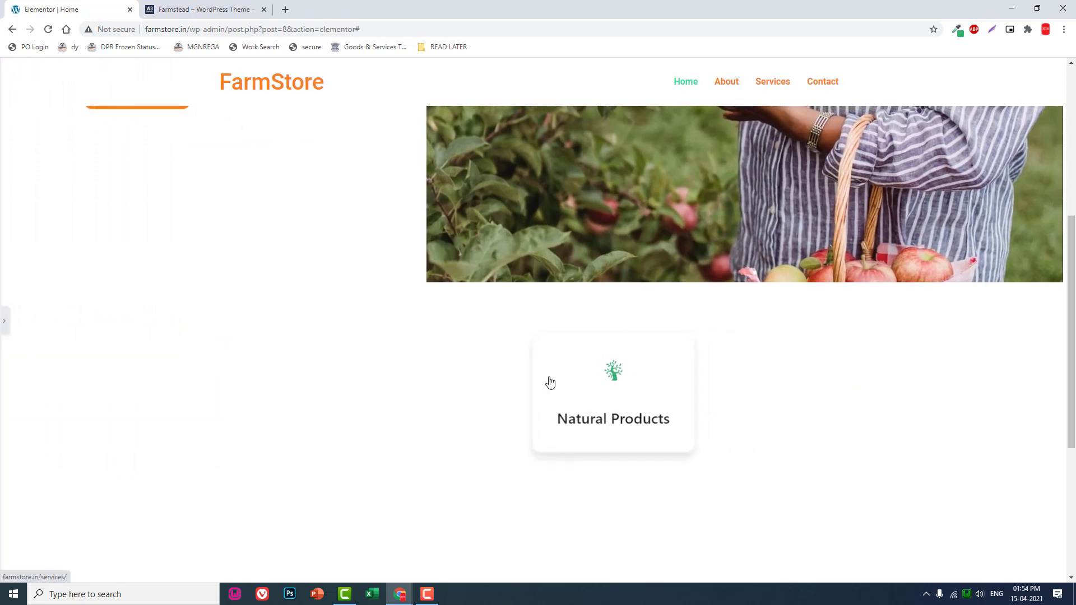
Try the Zoom In background hover effect on the Natural Products box and set the effect back to None
left_click(4, 320)
scroll(84, 362, "down", 3)
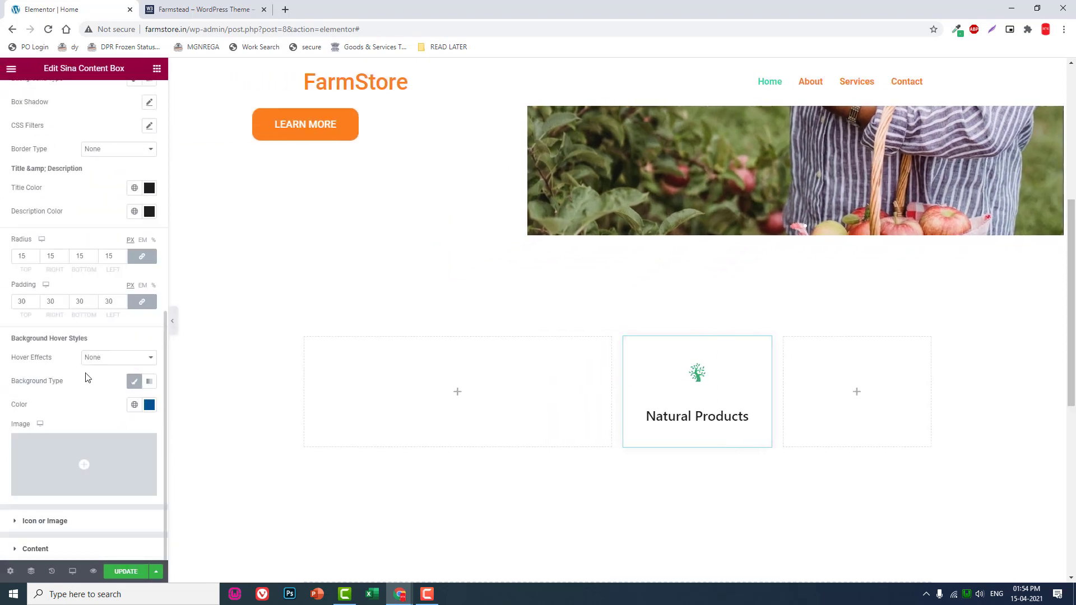
left_click(98, 361)
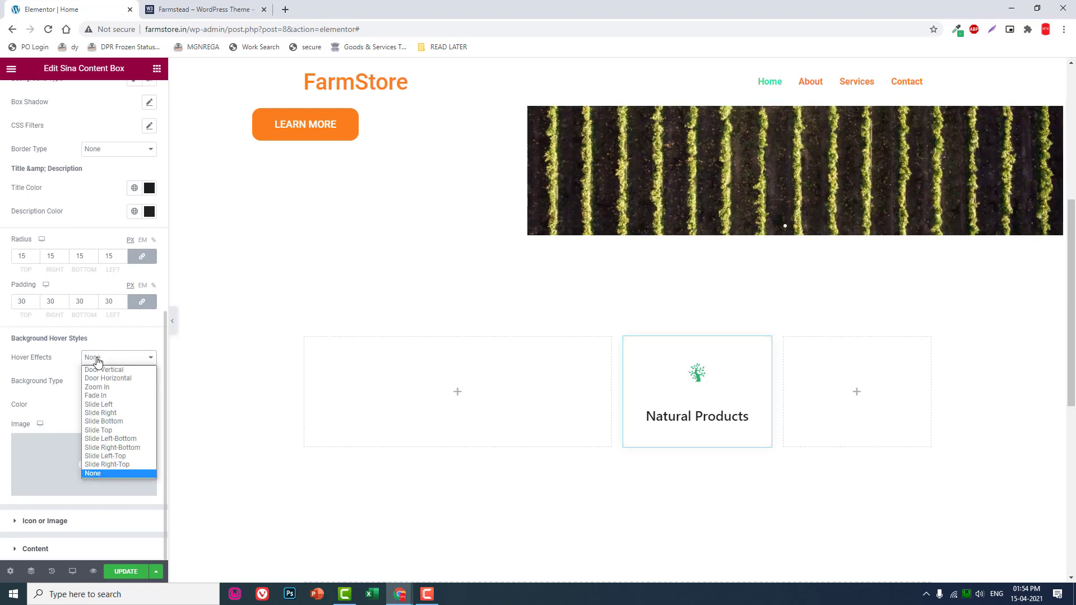
left_click(106, 388)
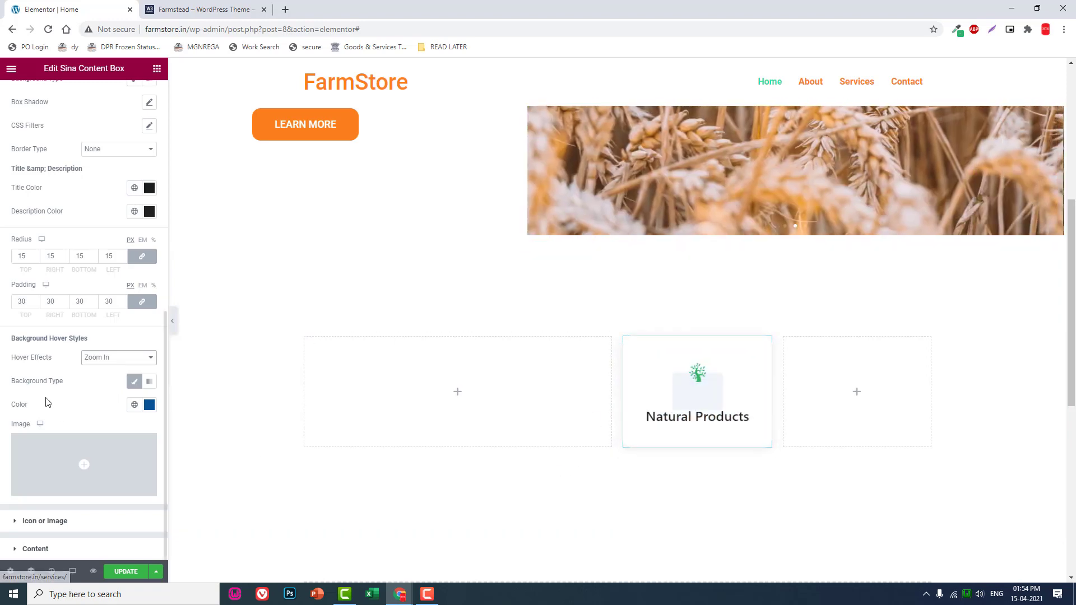
left_click(121, 361)
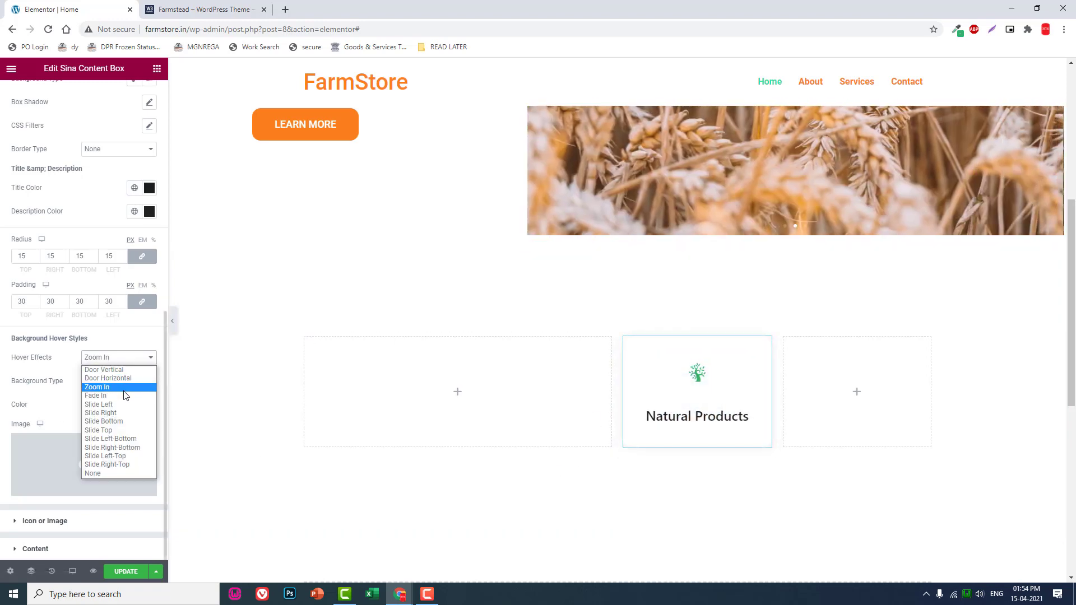
left_click(103, 474)
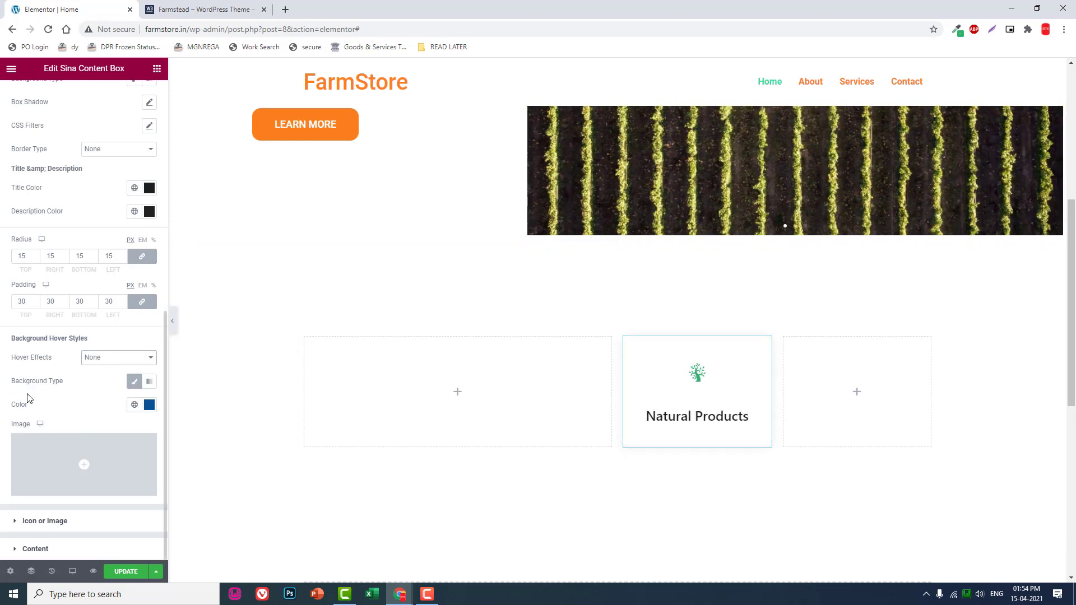
scroll(28, 399, "up", 2)
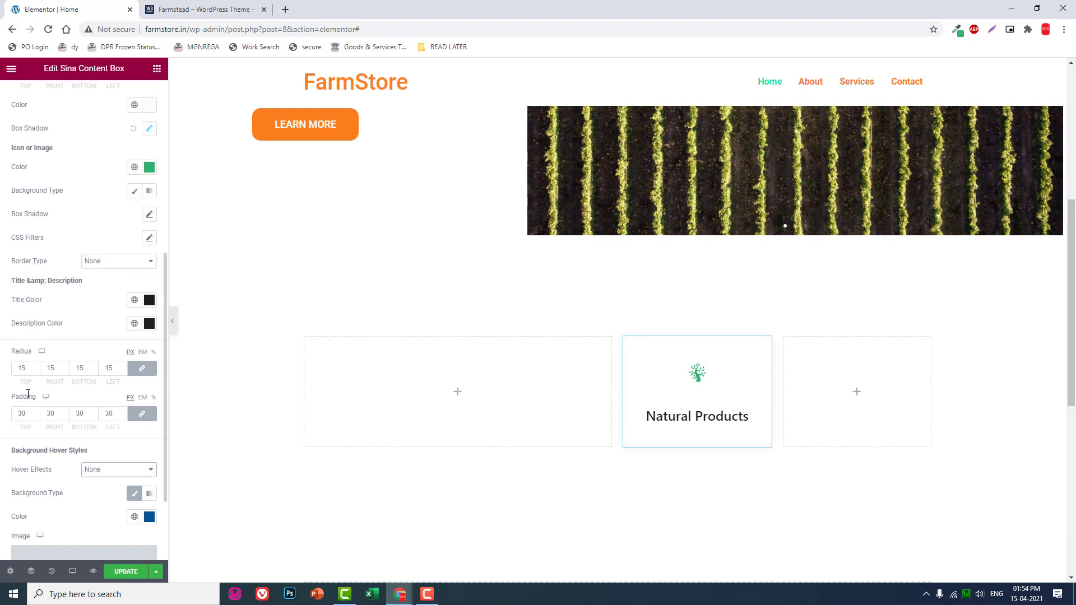
scroll(28, 398, "down", 2)
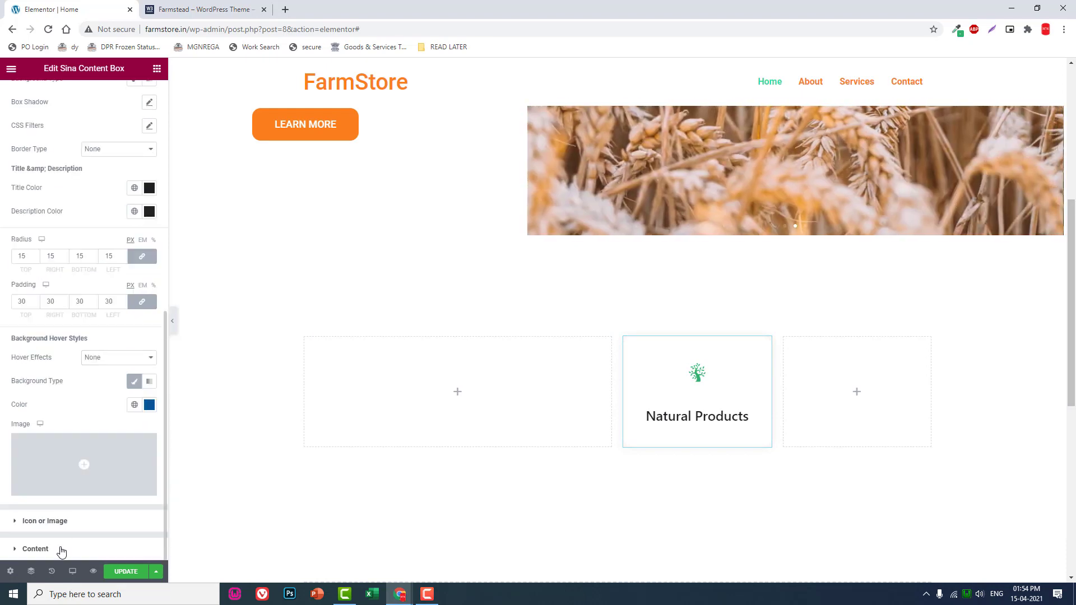
Darken the content box's hover shadow color to rgba(0, 0, 0, 0.42) and preview the page without the editing panel
left_click(62, 549)
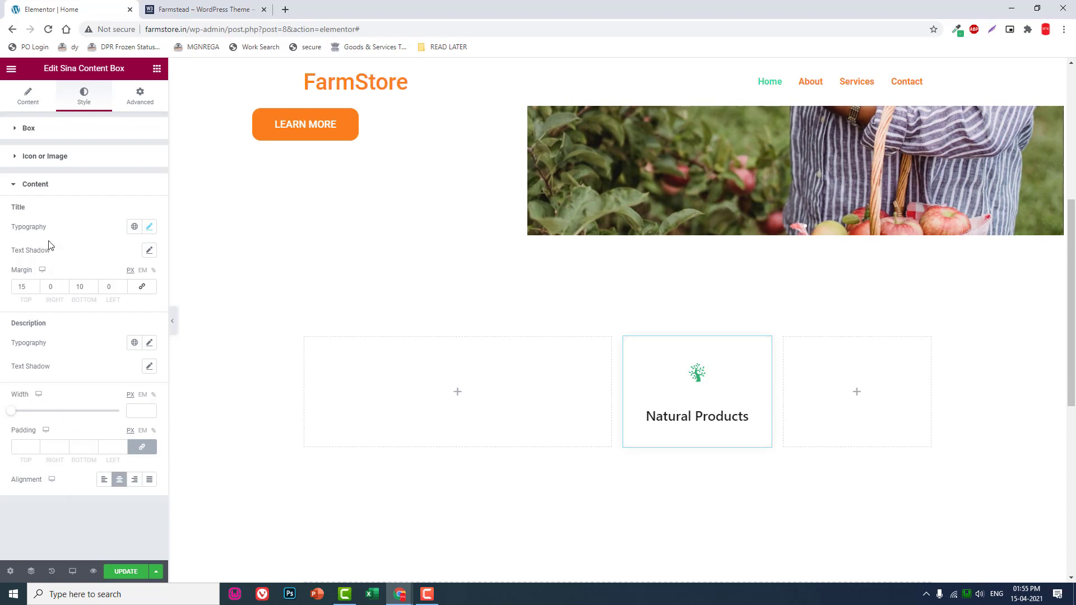
left_click(84, 139)
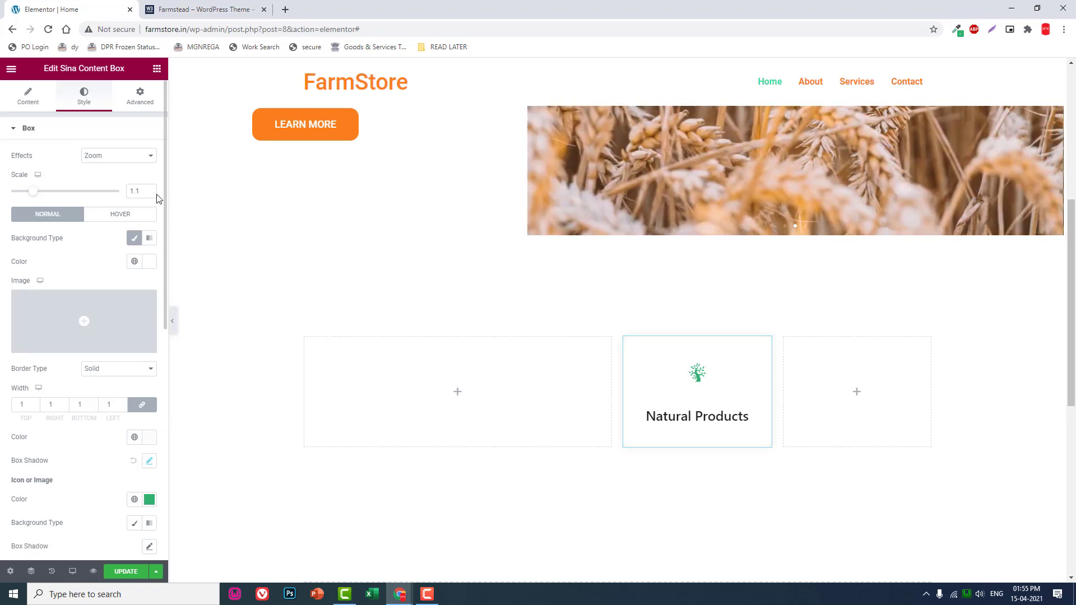
left_click(126, 217)
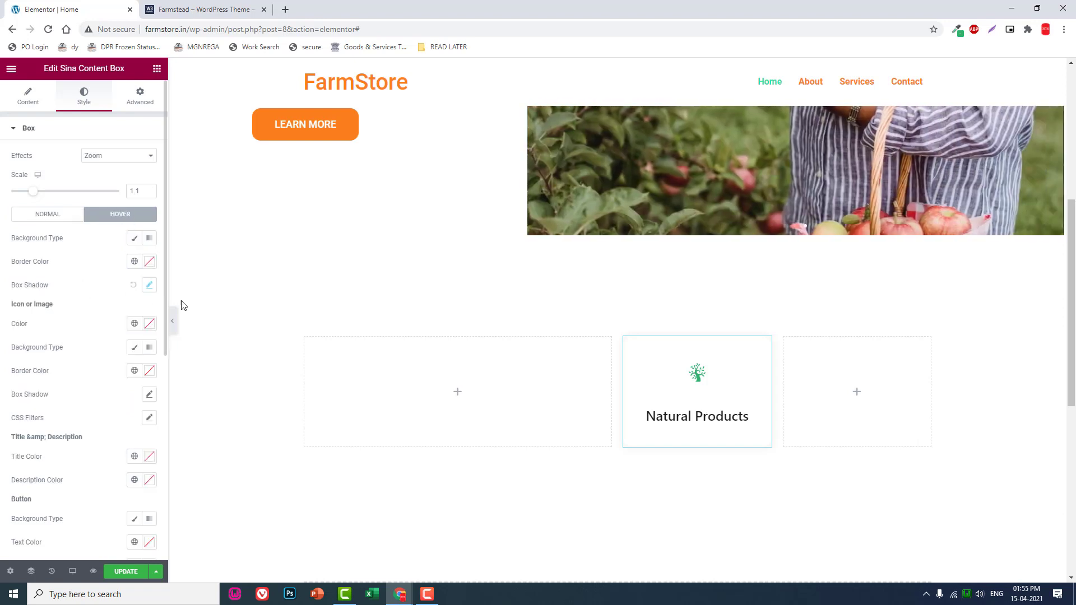
left_click(148, 286)
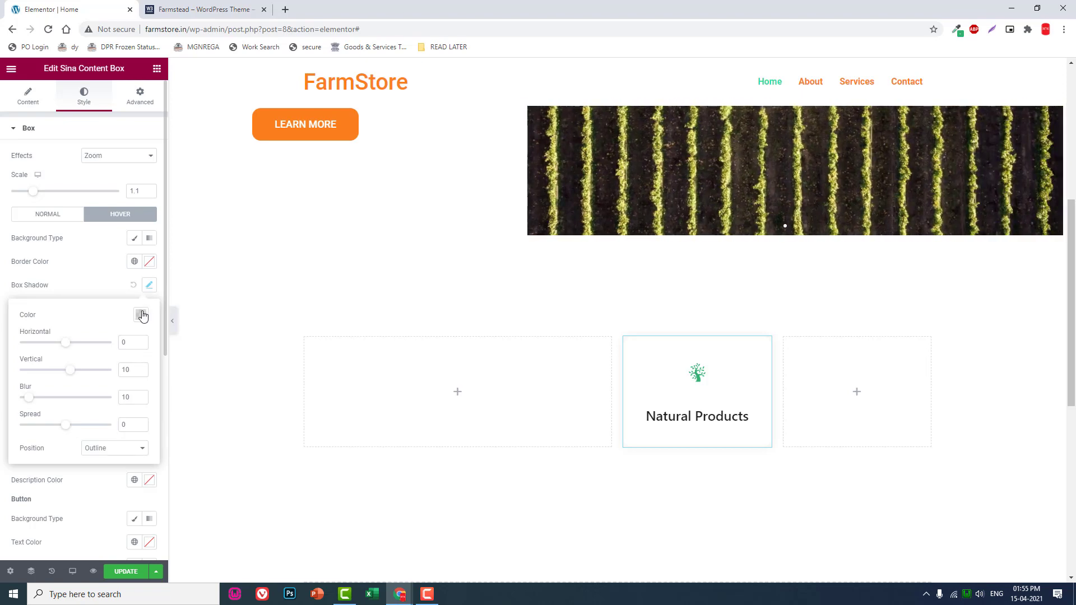
left_click(141, 315)
left_click_drag(93, 471, 115, 472)
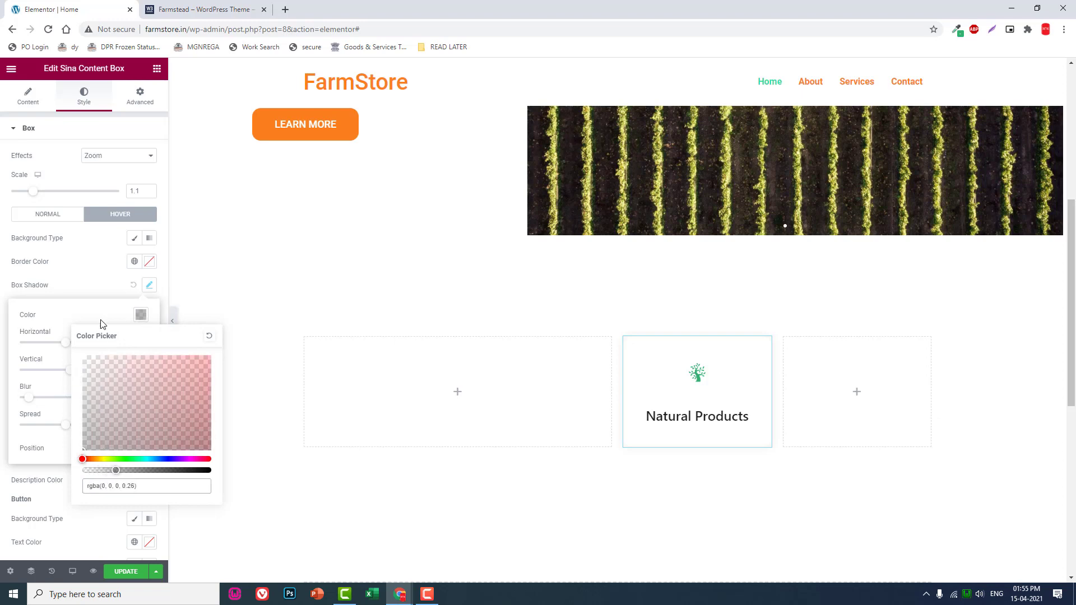
left_click_drag(115, 471, 137, 471)
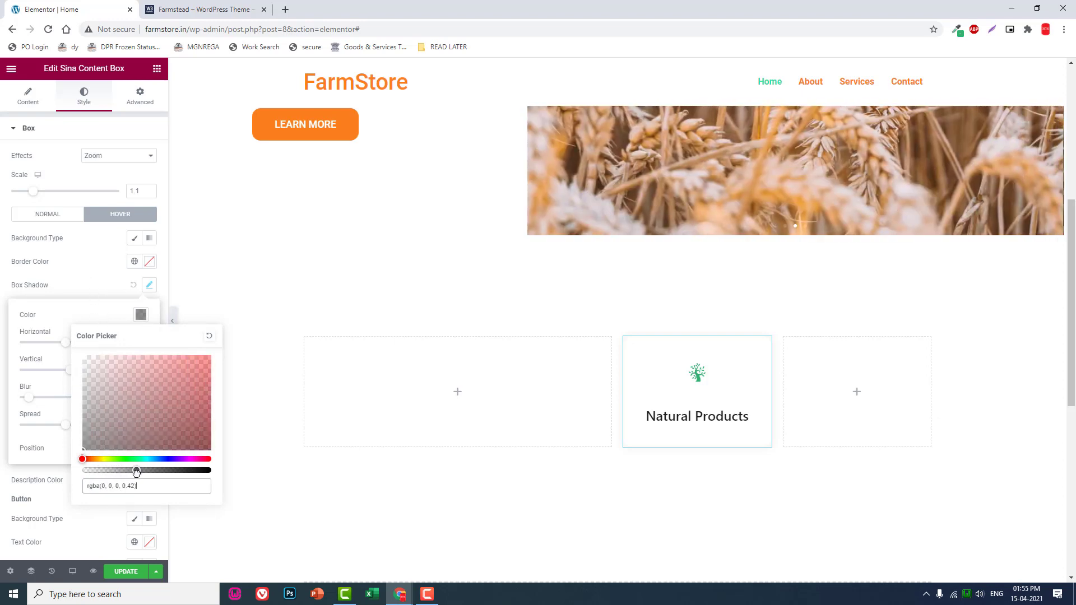
left_click(103, 273)
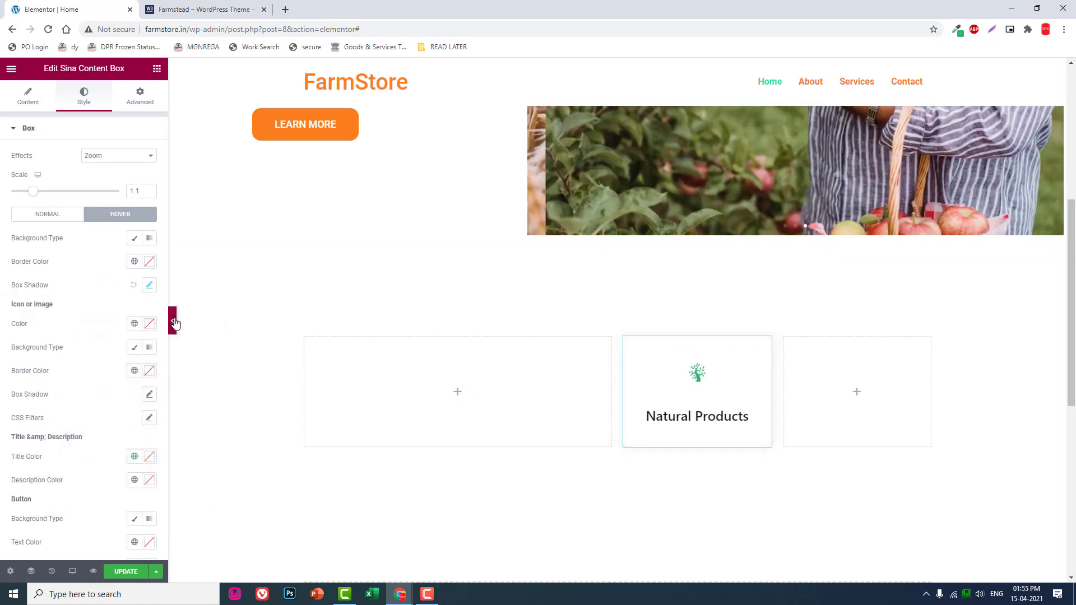
left_click(175, 321)
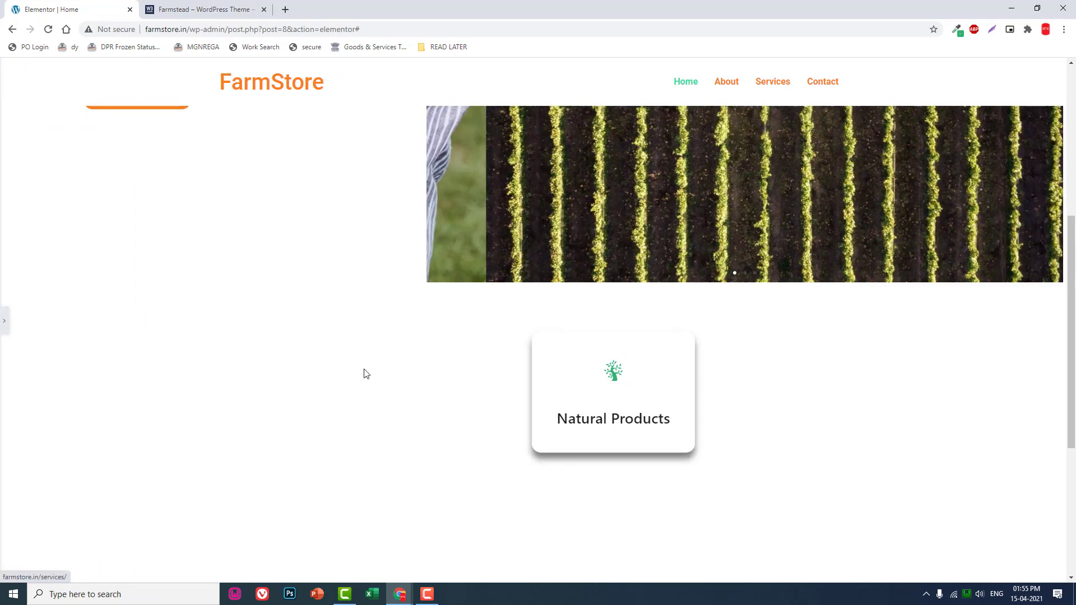
Set the content box's icon size to 50 px and check it against the feature icons on the Farmstead page
left_click(4, 324)
scroll(36, 410, "down", 5)
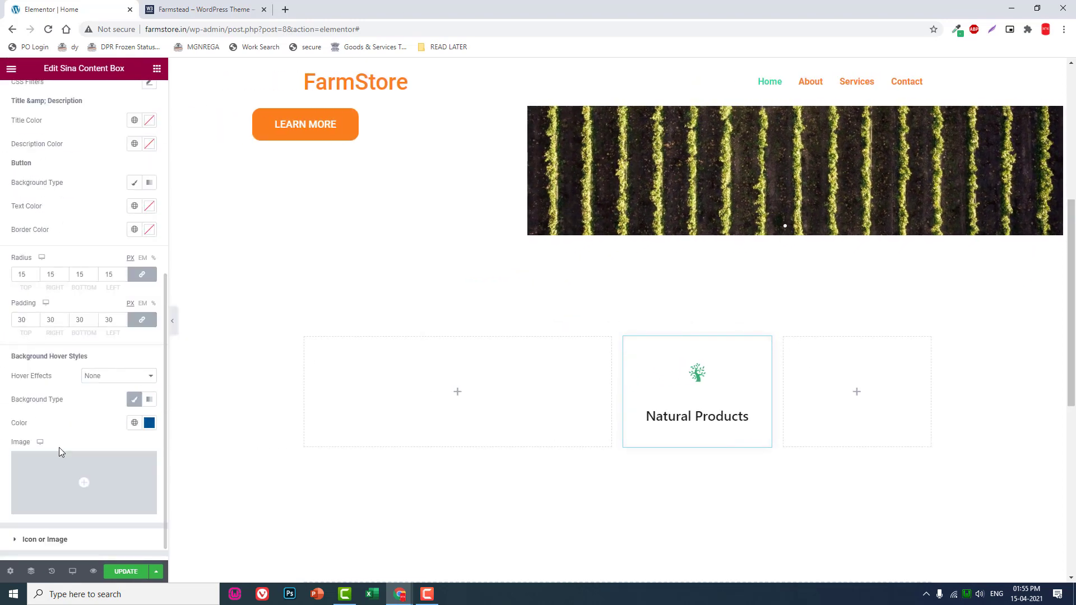
left_click(63, 519)
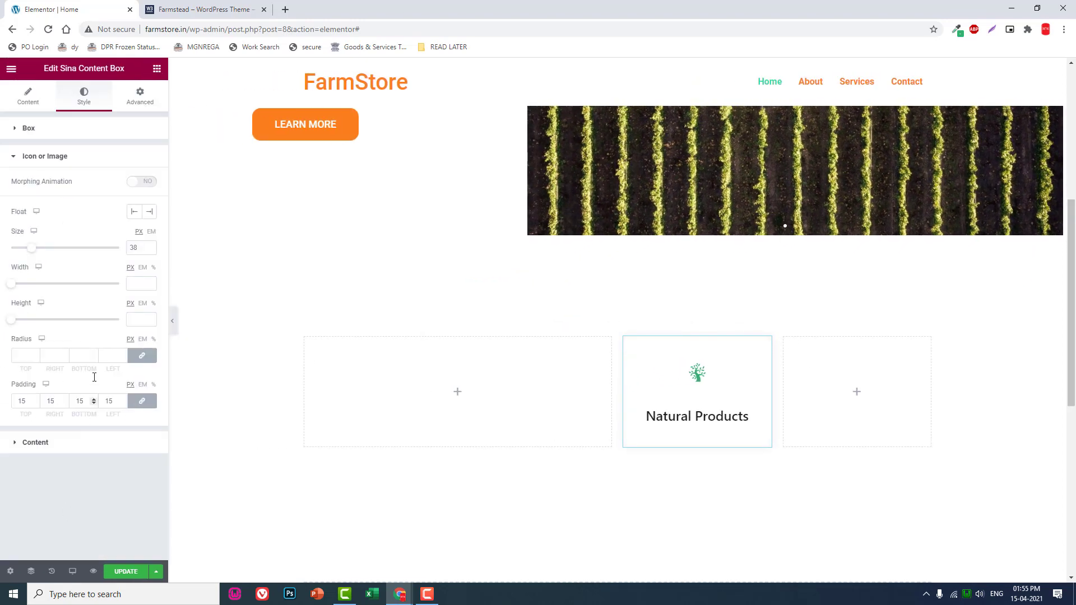
left_click_drag(143, 245, 102, 256)
type("50")
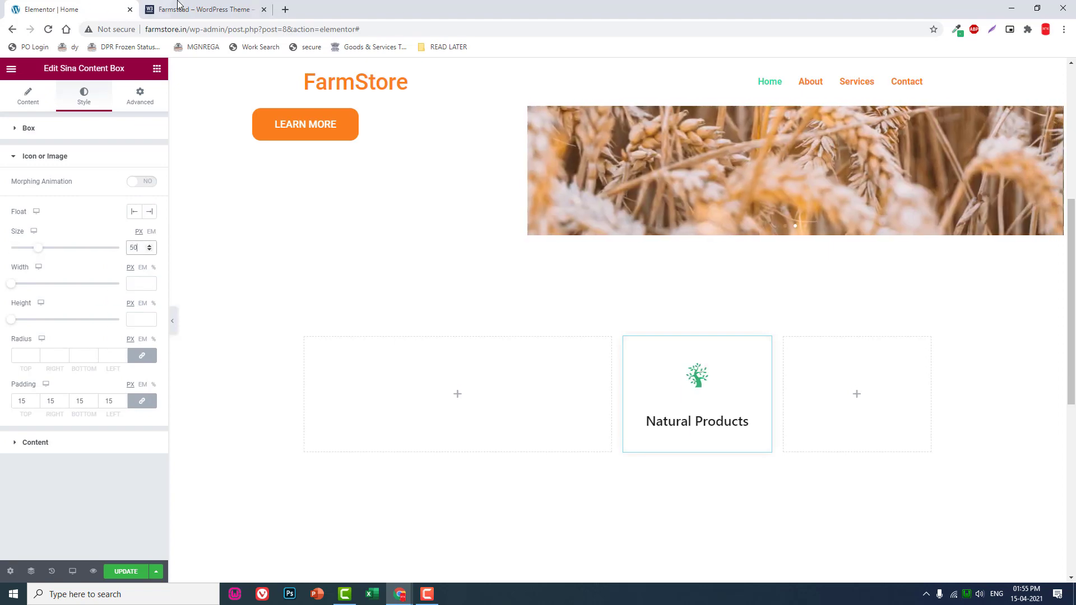
left_click(173, 4)
left_click(100, 9)
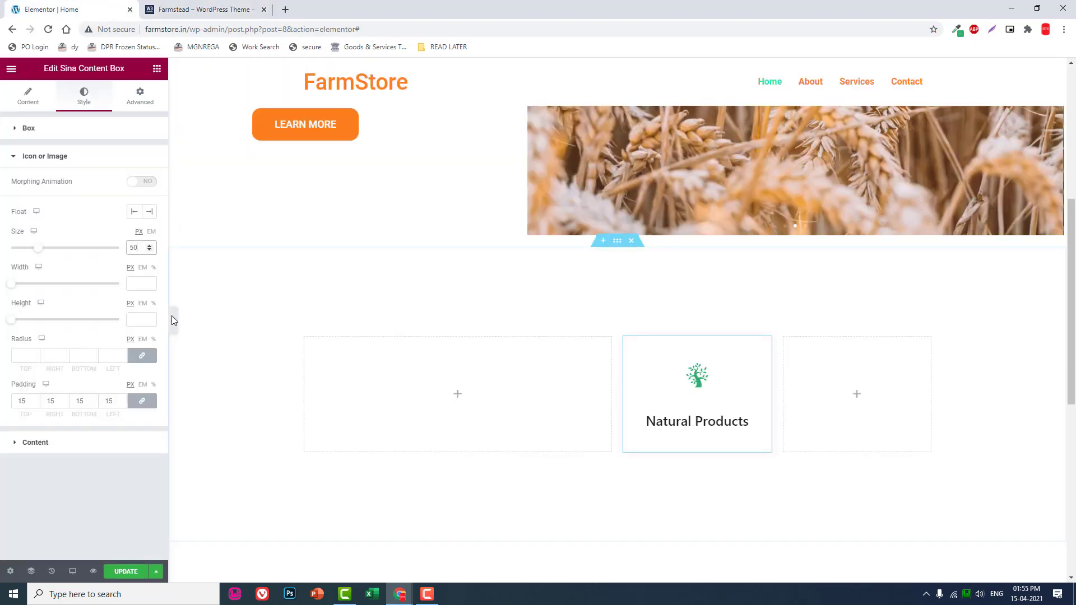
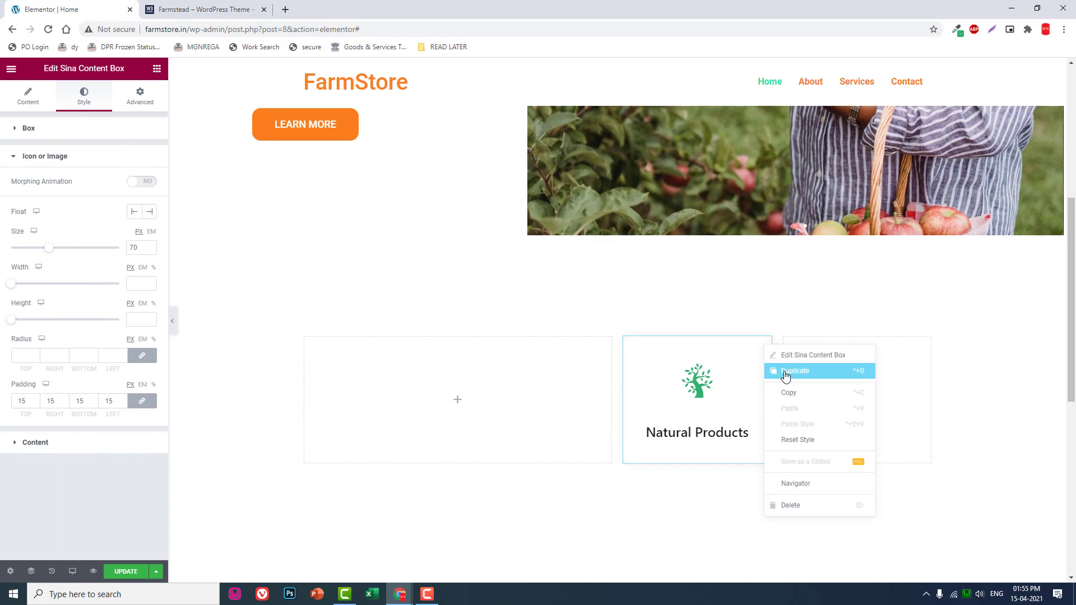
Duplicate the Natural Products box and compare the stacked pair with the feature boxes on the Farmstead page
left_click(786, 379)
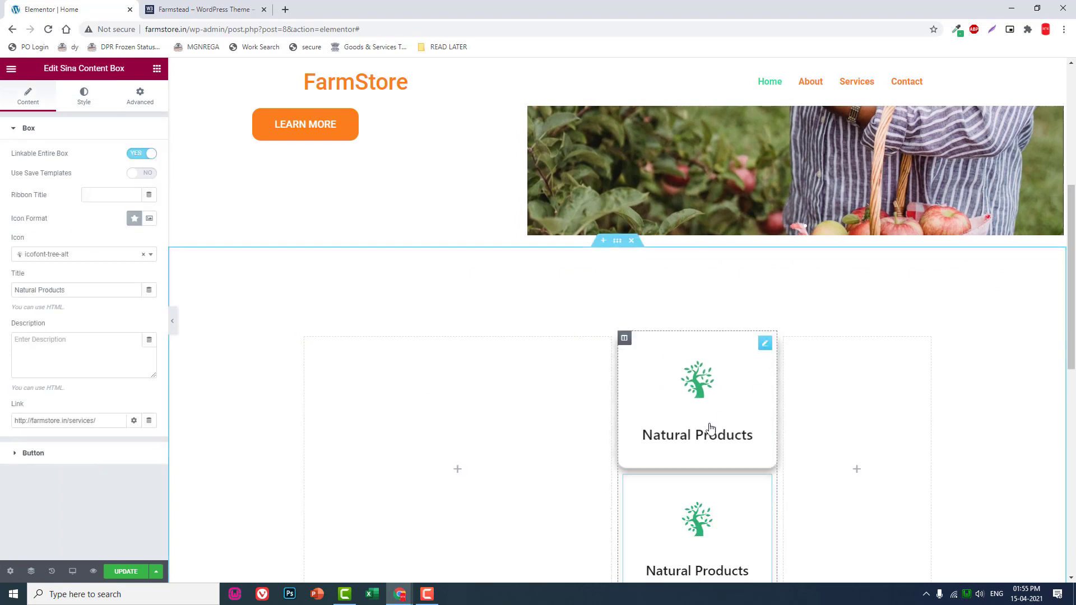
left_click(172, 321)
left_click(169, 9)
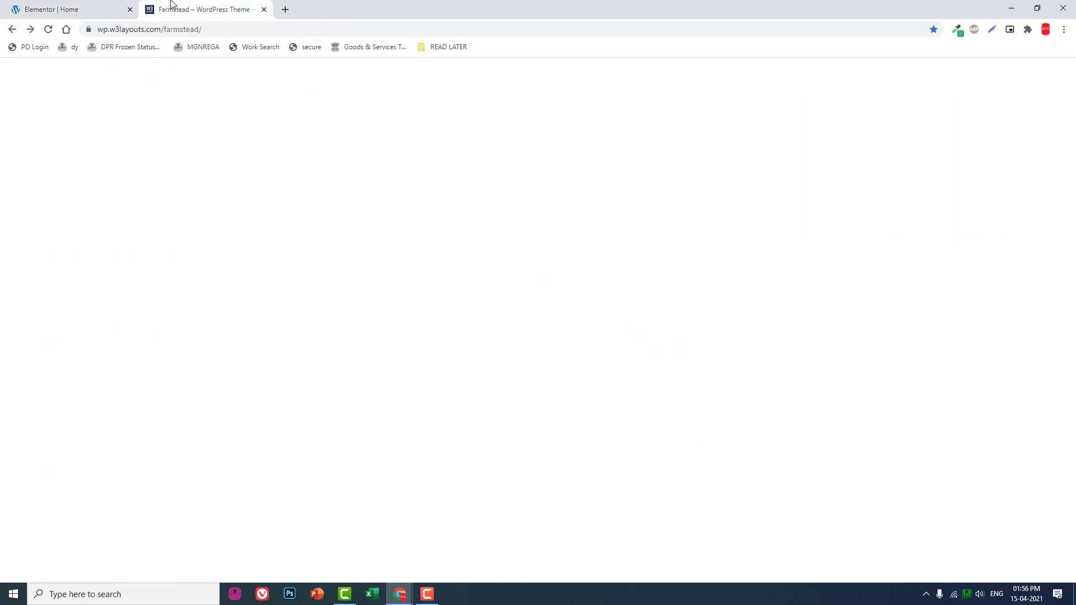
left_click(56, 7)
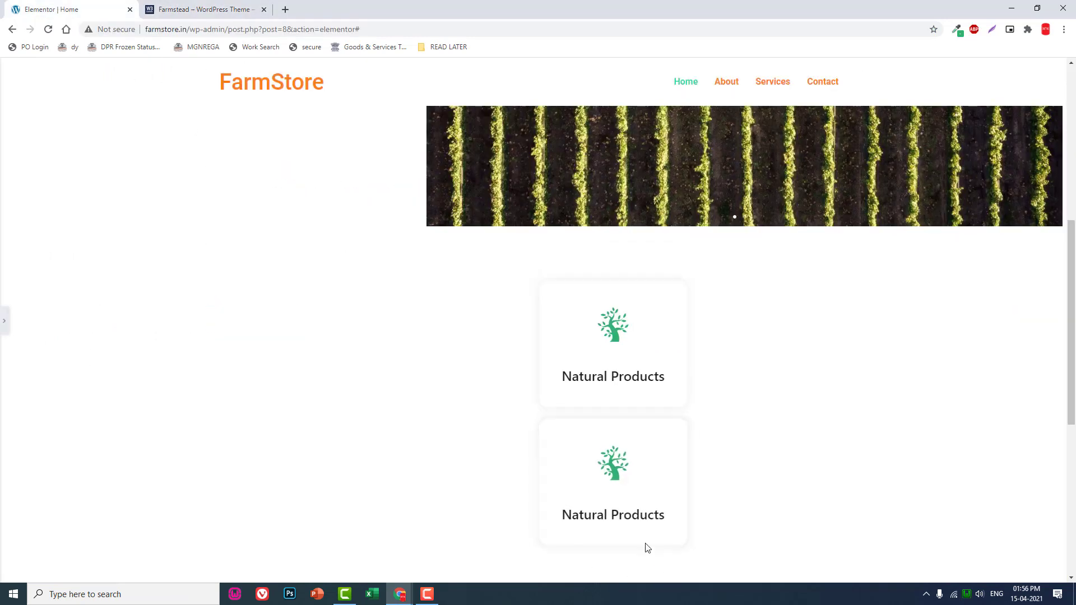
left_click(3, 320)
left_click(213, 9)
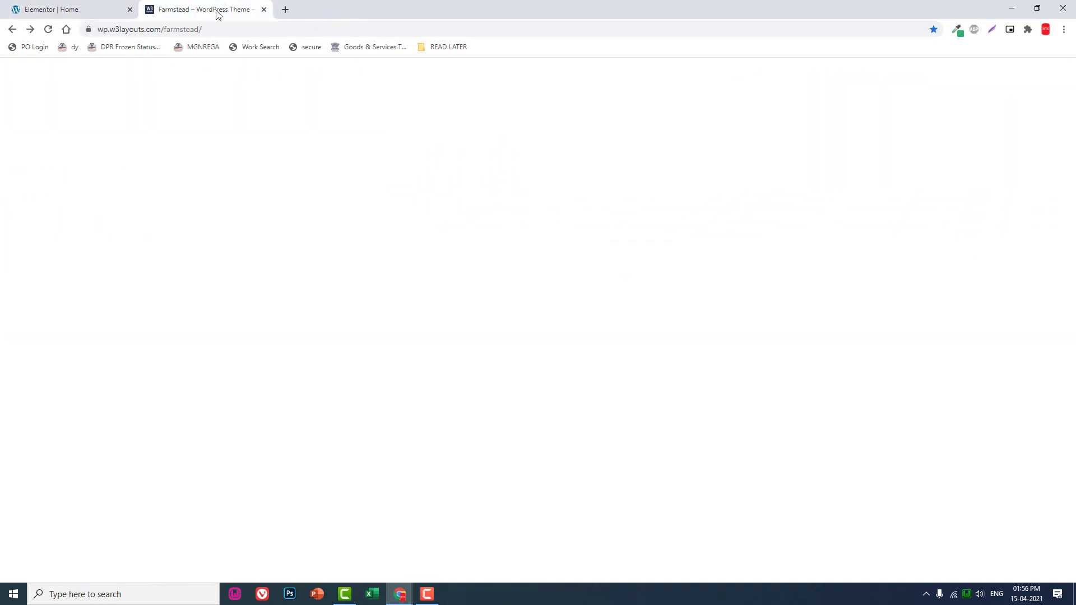
left_click(78, 7)
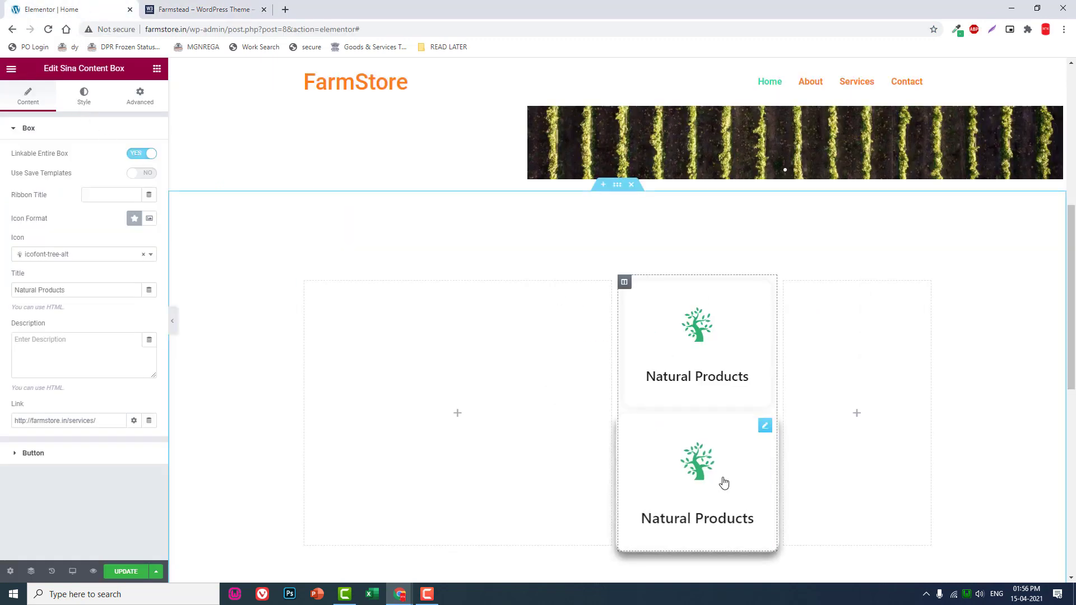
Change the duplicated box's icon to icofont-truck-loaded, searching the icon list for "truck"
left_click(764, 426)
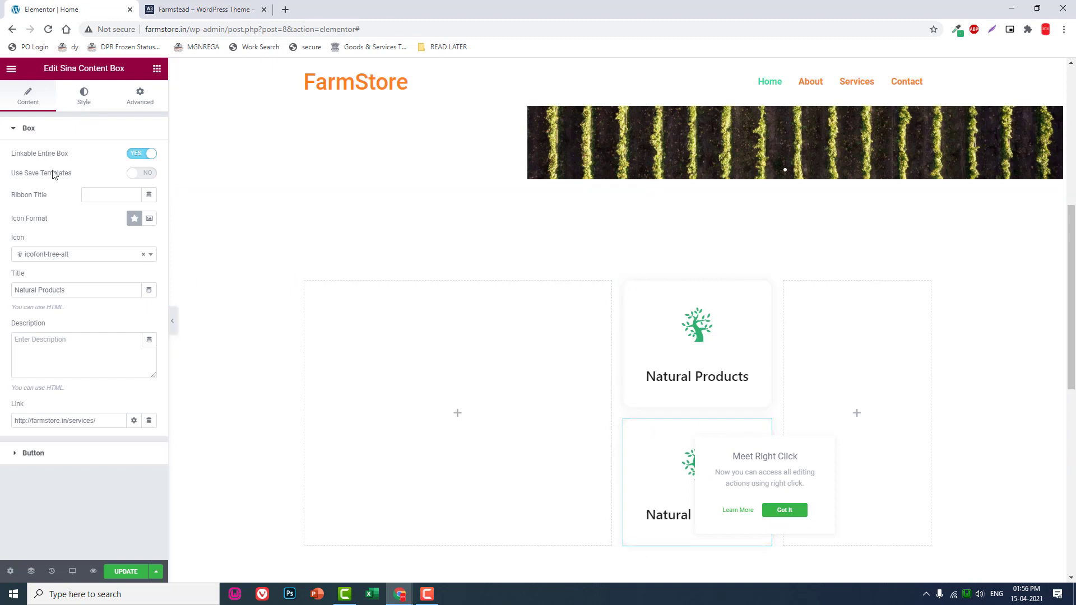
left_click(67, 258)
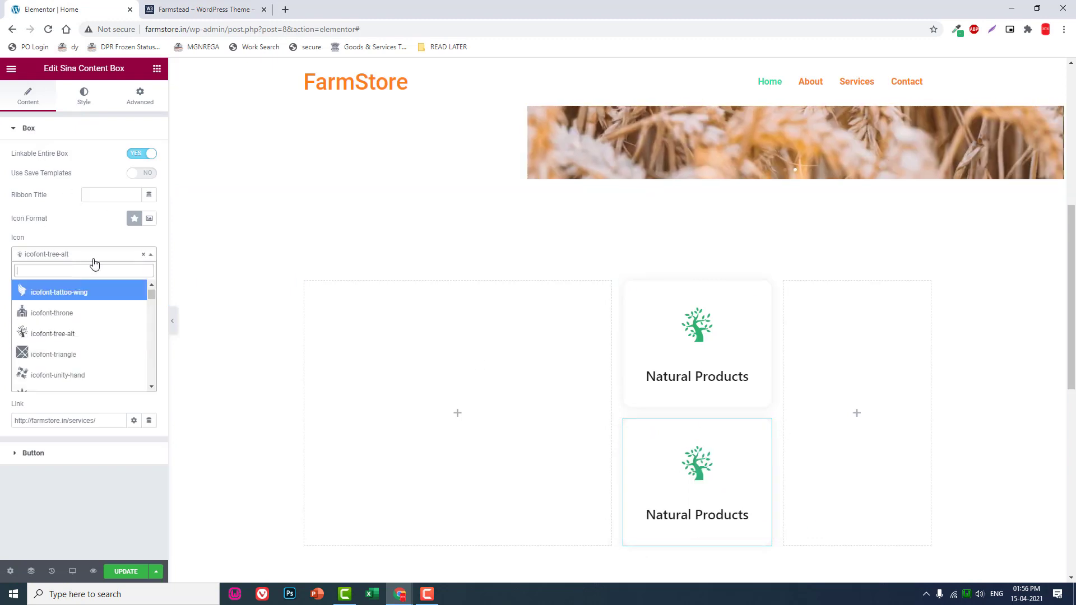
type("tru")
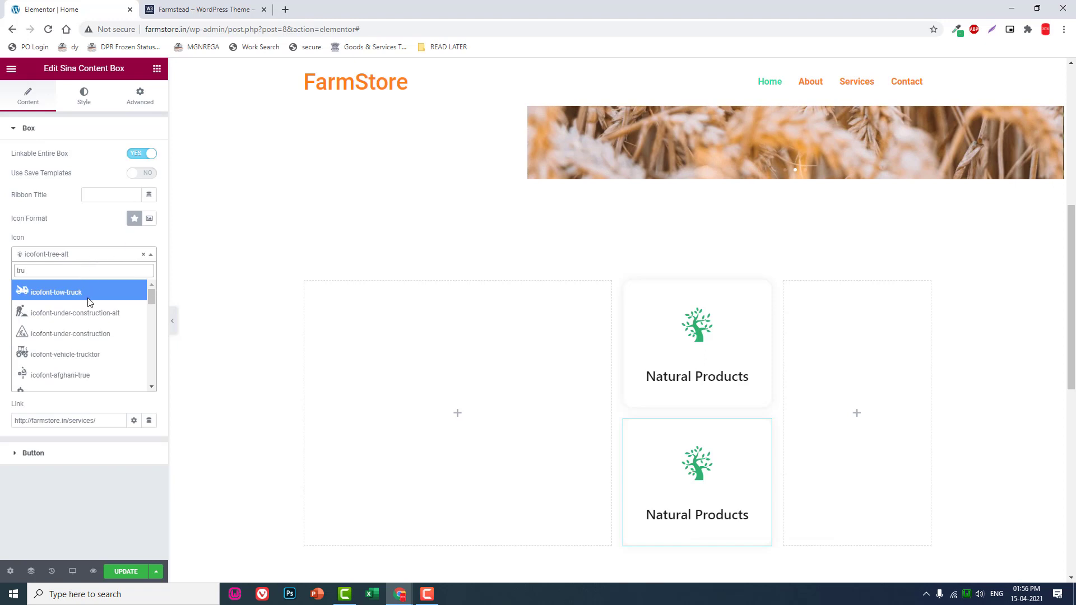
scroll(108, 355, "down", 5)
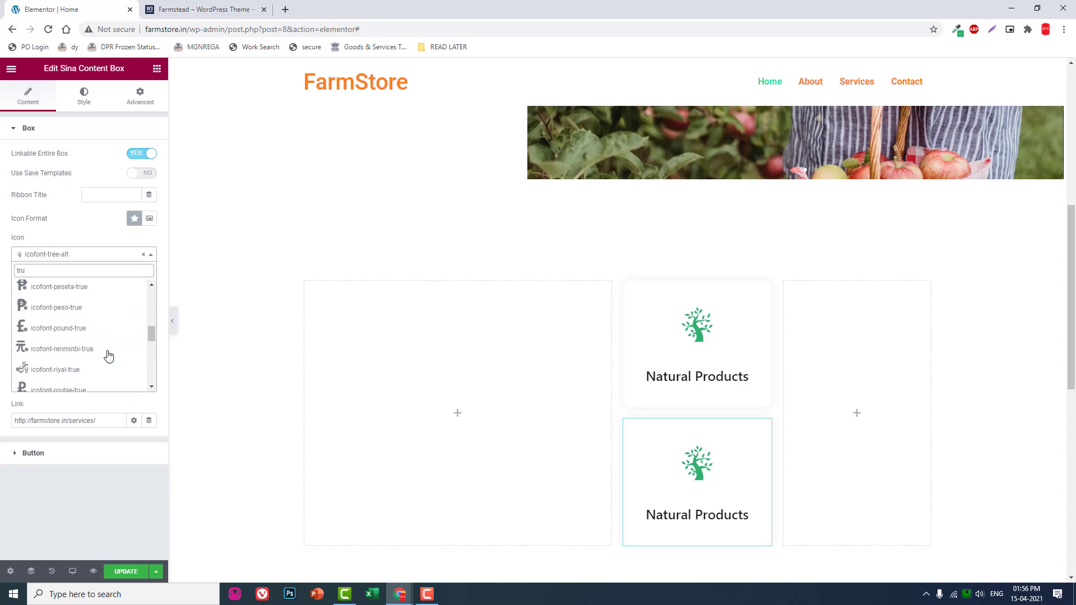
type("ck")
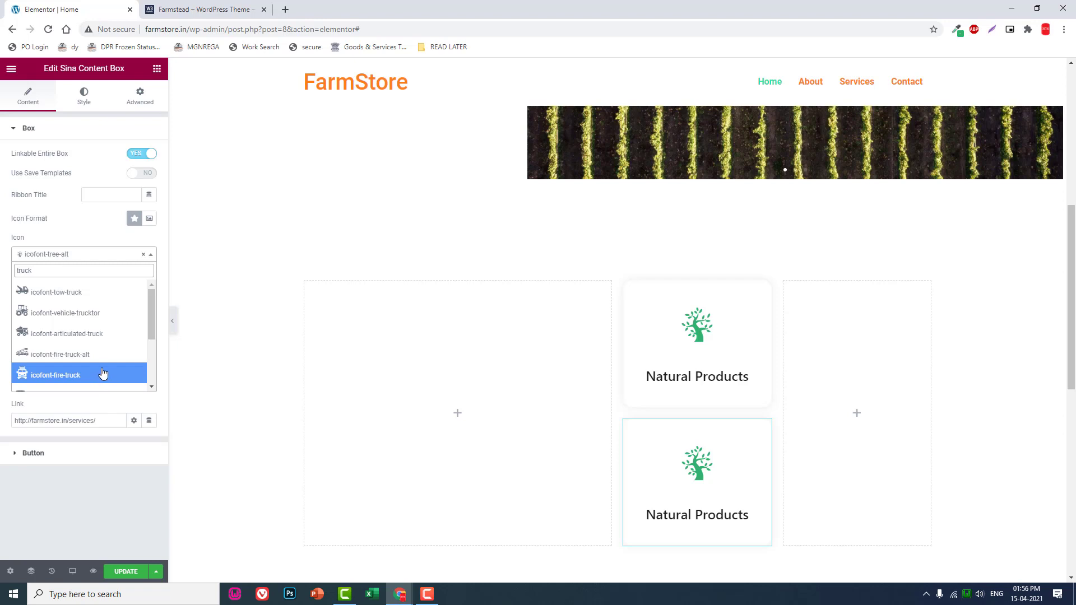
scroll(102, 372, "down", 2)
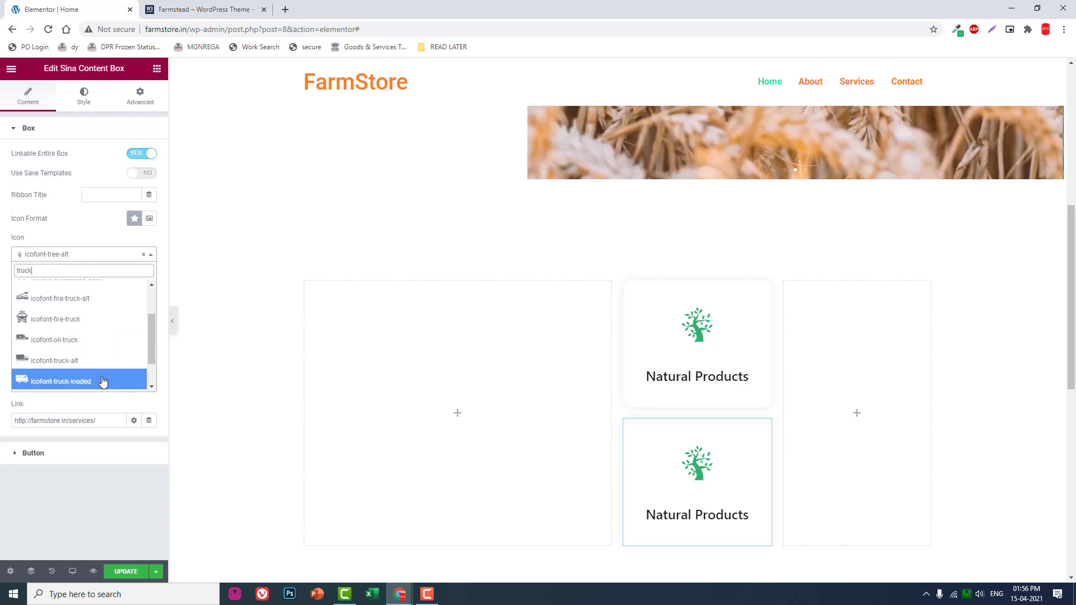
left_click(103, 382)
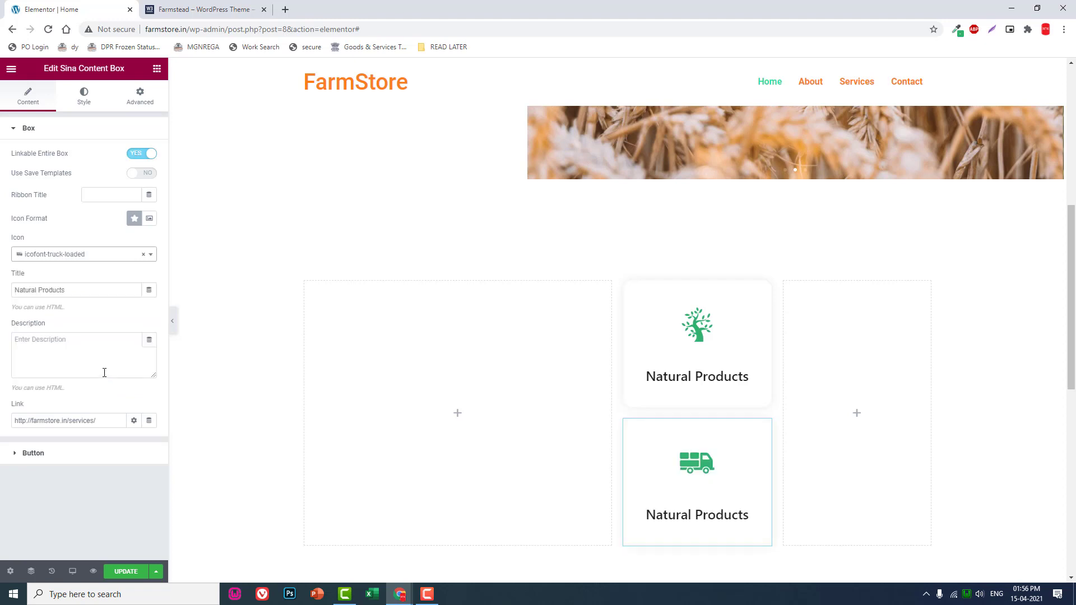
Retitle the duplicated box with the truck icon as "Modern Truck"
left_click(97, 294)
key("ctrl+a")
type("Modern tr")
key("BackSpace")
key("BackSpace")
type("Truck")
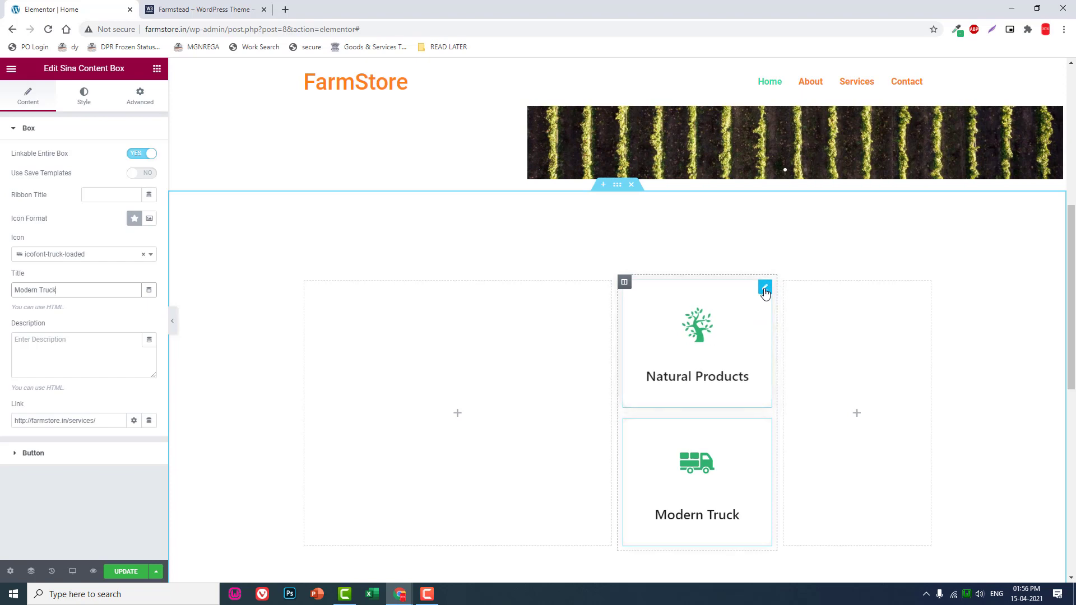
Copy the Natural Products box into the empty right-hand column and look up the matching feature box on the Farmstead page
right_click(765, 290)
left_click(800, 341)
right_click(853, 321)
left_click(896, 408)
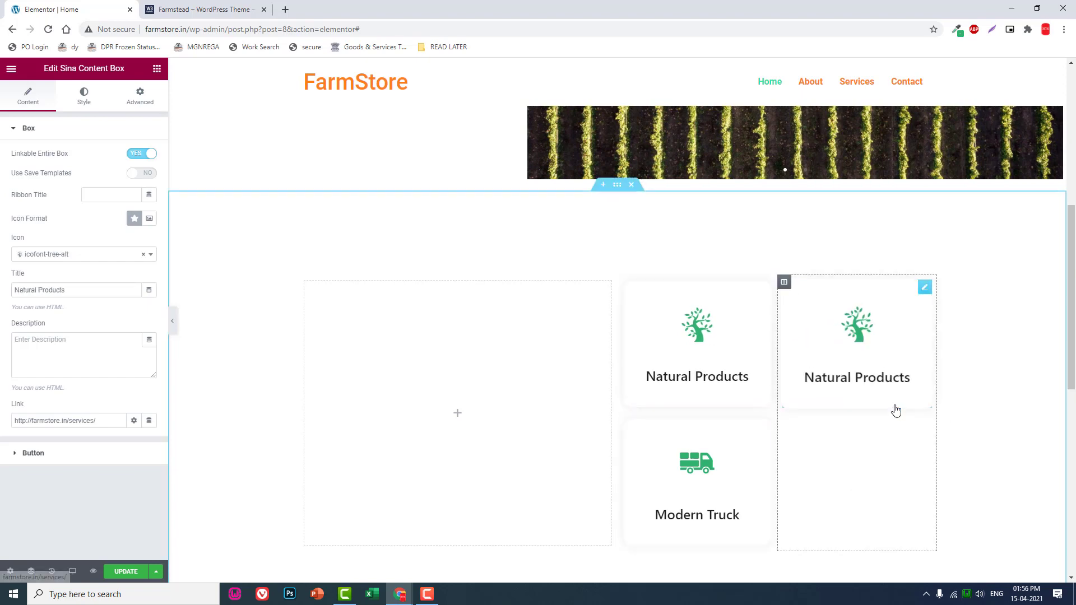
left_click(211, 9)
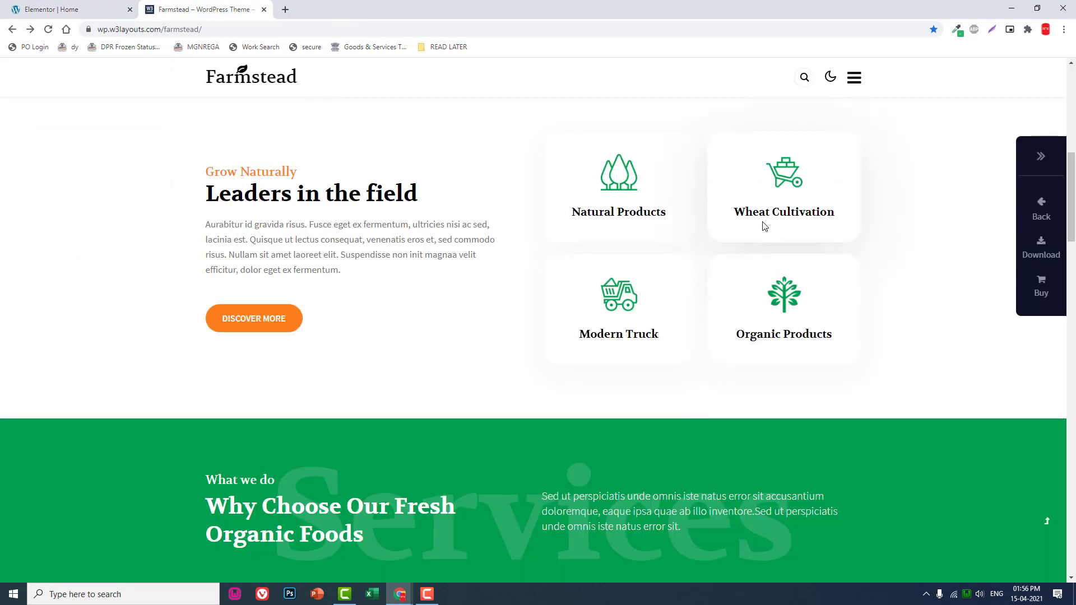
Change the copied upper-right box's icon to icofont-wheat, searching the icon list for "whea"
left_click(77, 10)
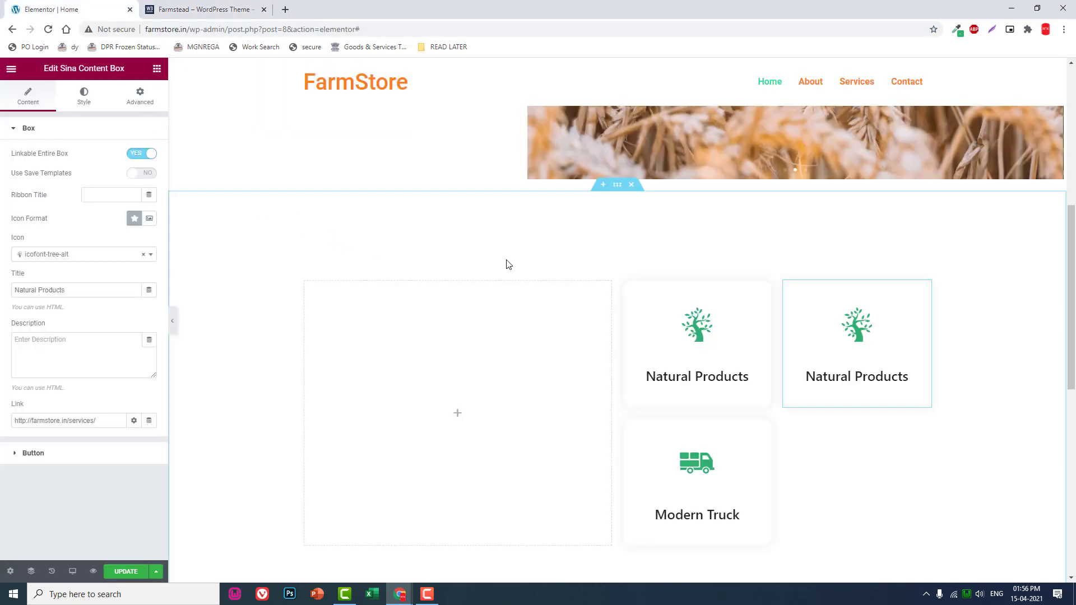
left_click(925, 288)
left_click(230, 8)
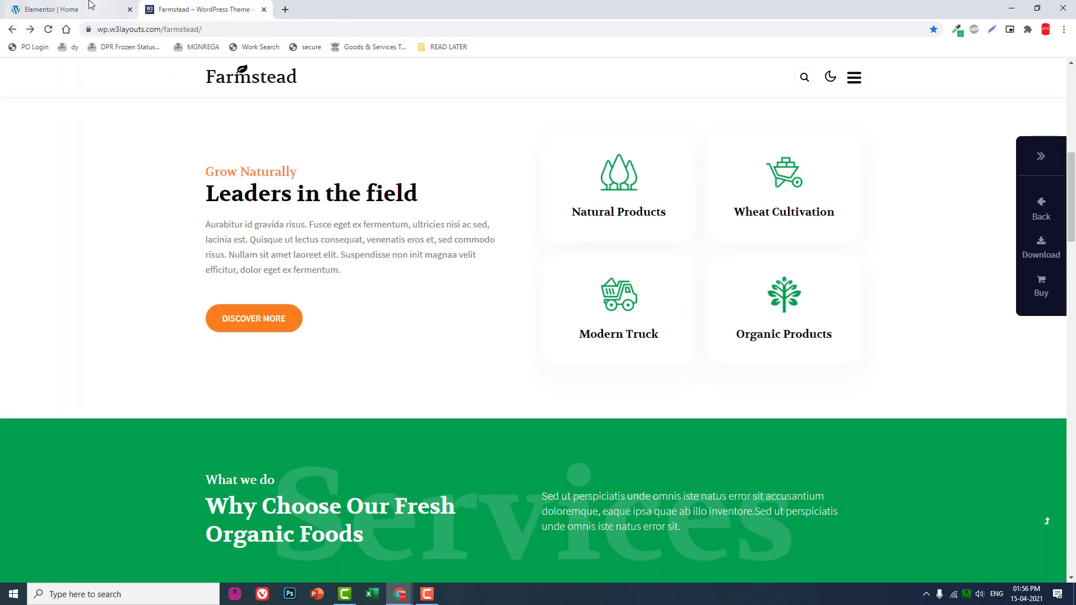
left_click(90, 7)
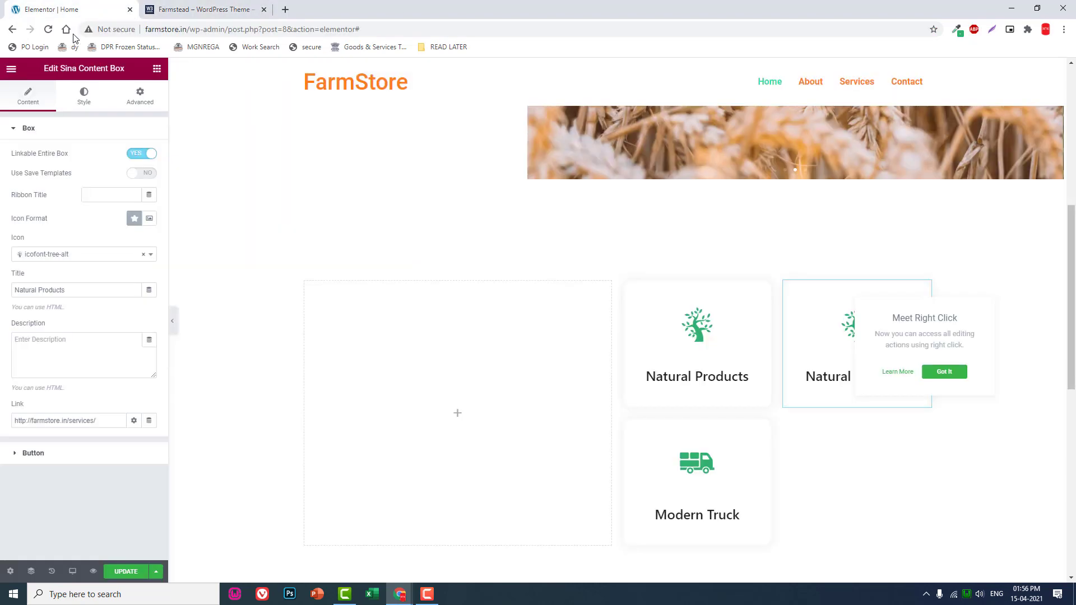
left_click(73, 255)
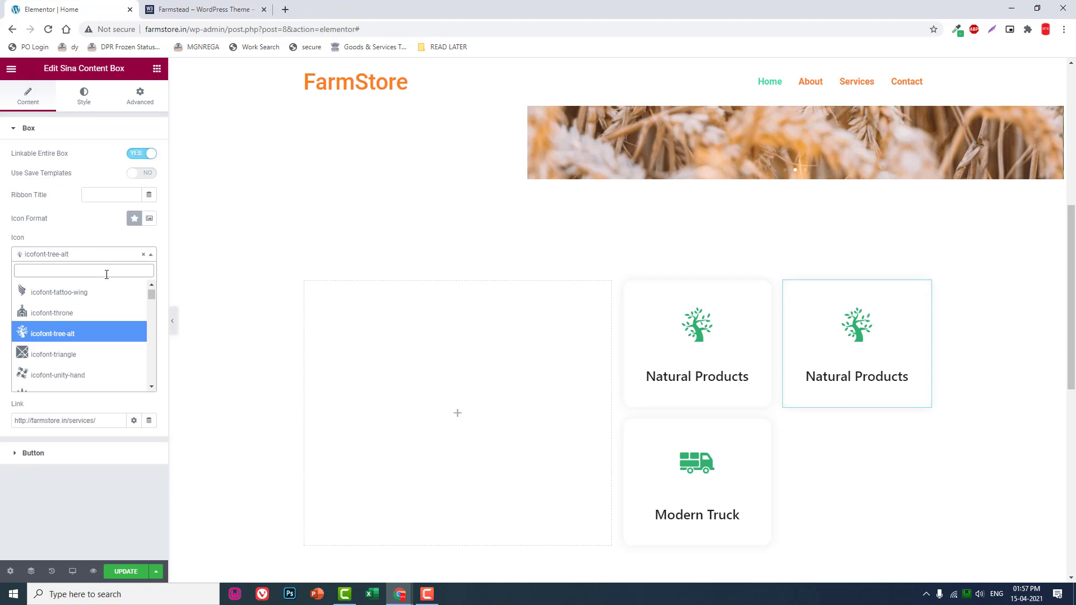
type("whea")
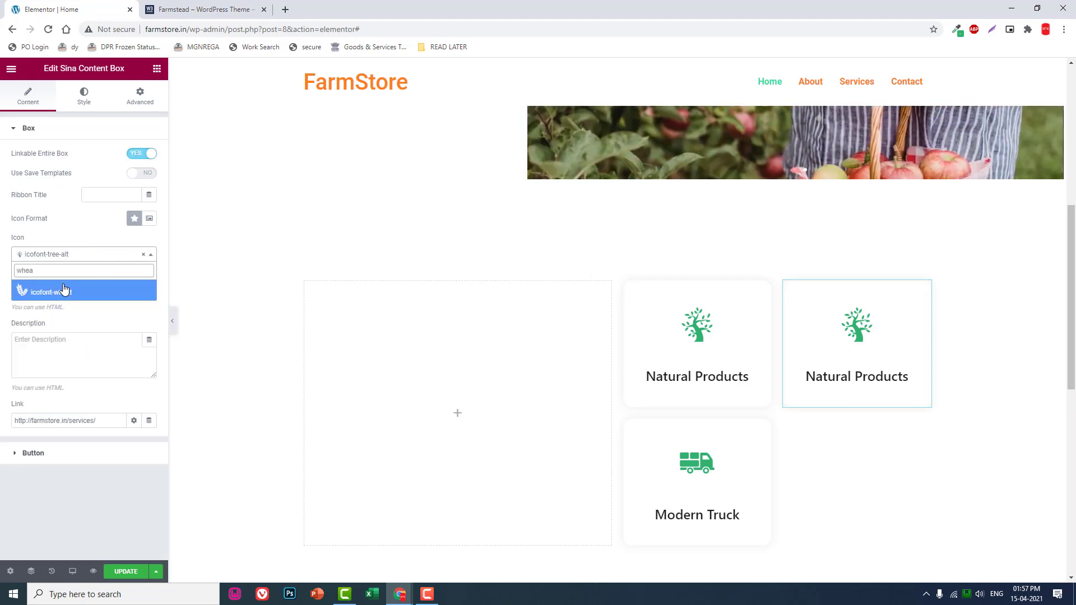
left_click(67, 285)
Retitle the box with the wheat icon as "Wheat Cultivation"
left_click_drag(84, 291, 14, 244)
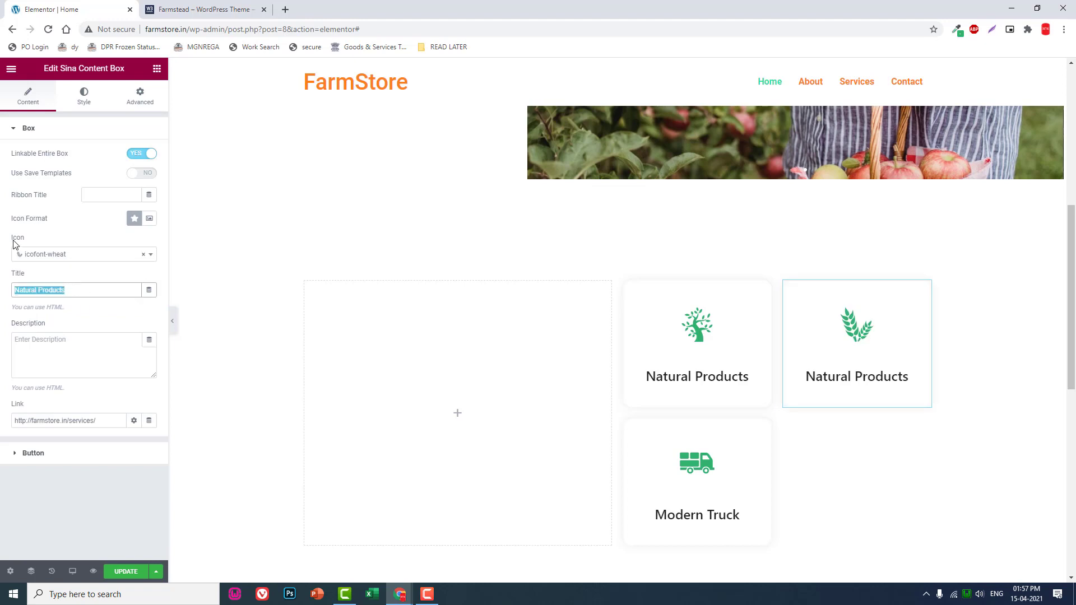
type("Wheat ")
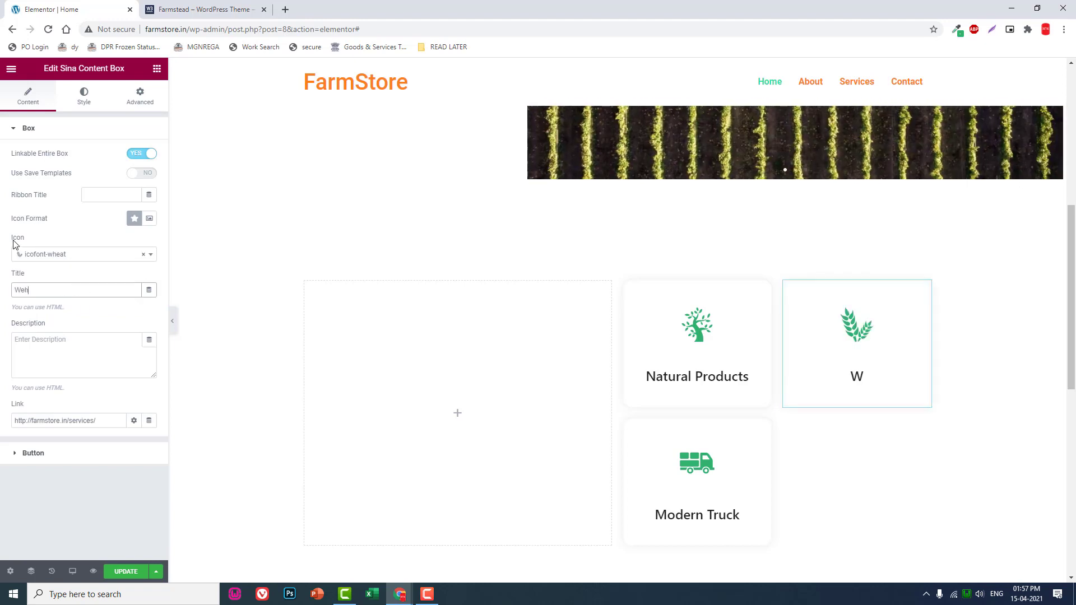
type("Cultivation")
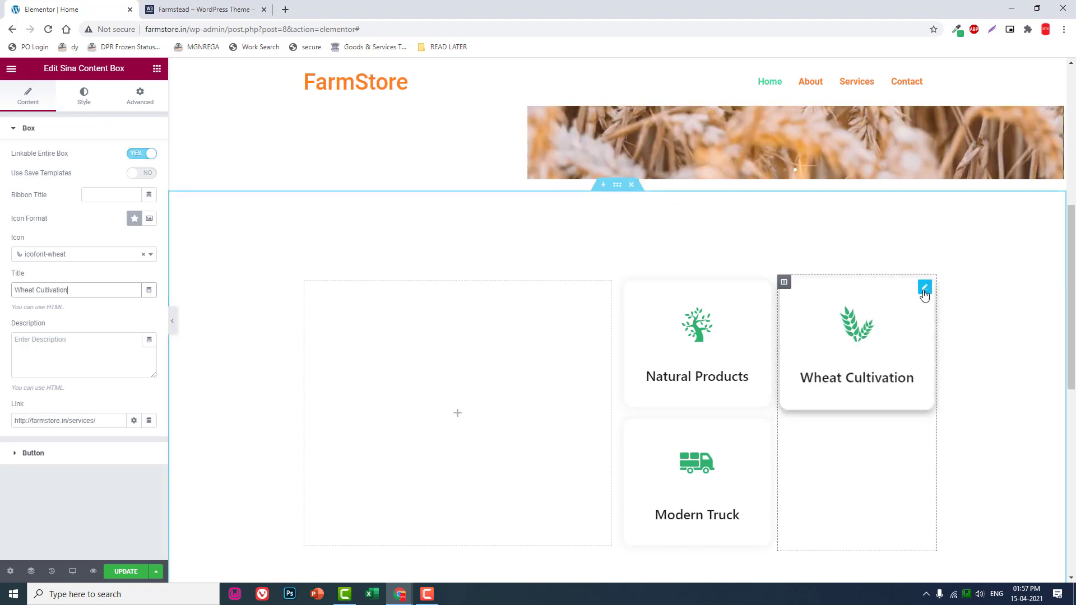
Duplicate the Wheat Cultivation box and look up the fourth feature box on the Farmstead page
right_click(925, 292)
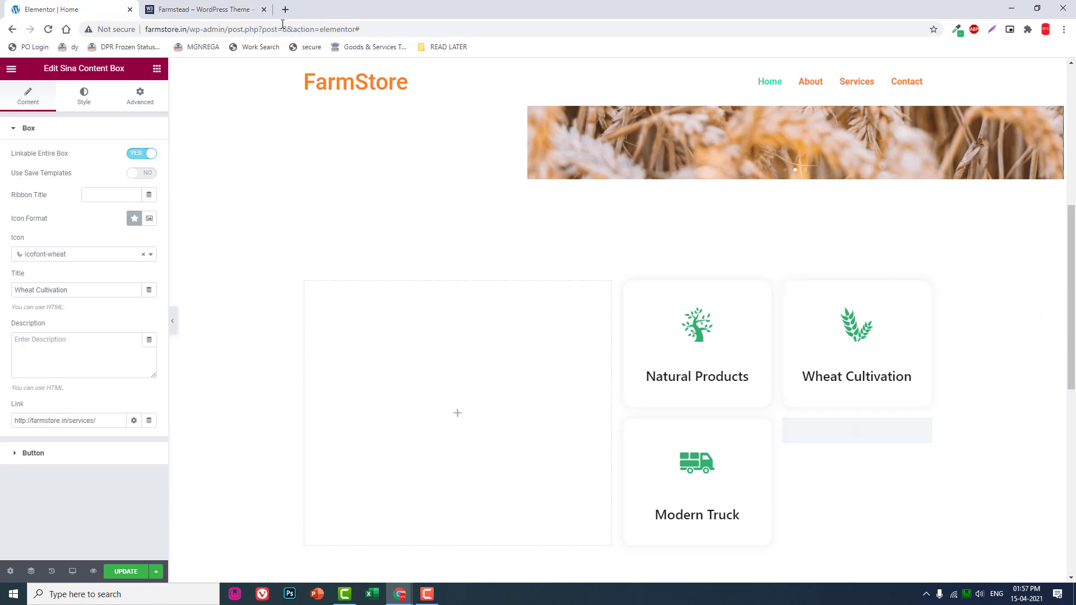
left_click(217, 15)
left_click(52, 9)
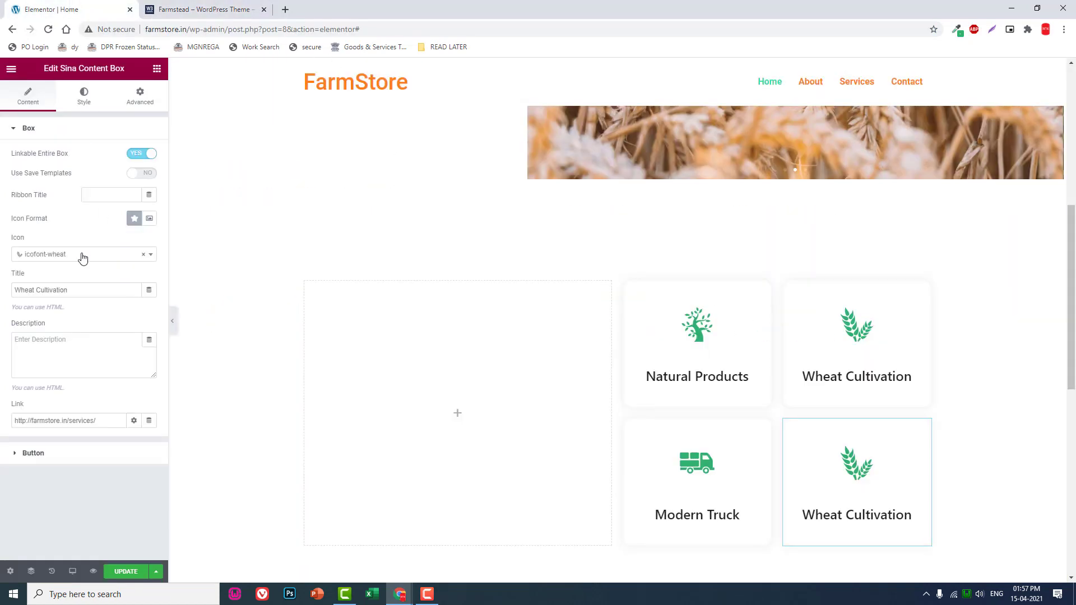
Search the icon list of the duplicated Wheat Cultivation box for "tree" and clear the search
left_click(83, 256)
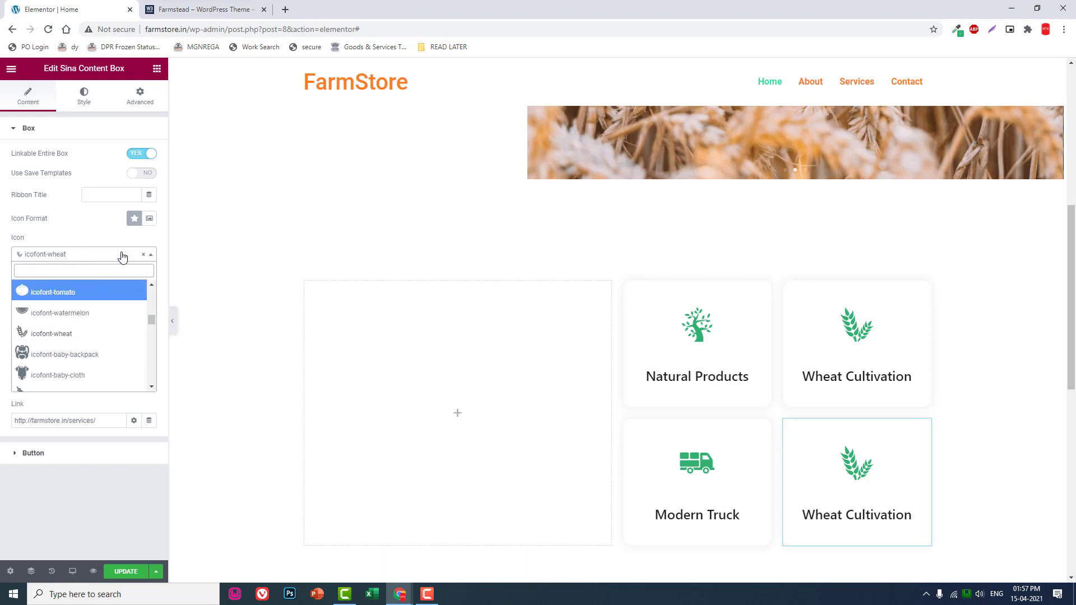
type("tree")
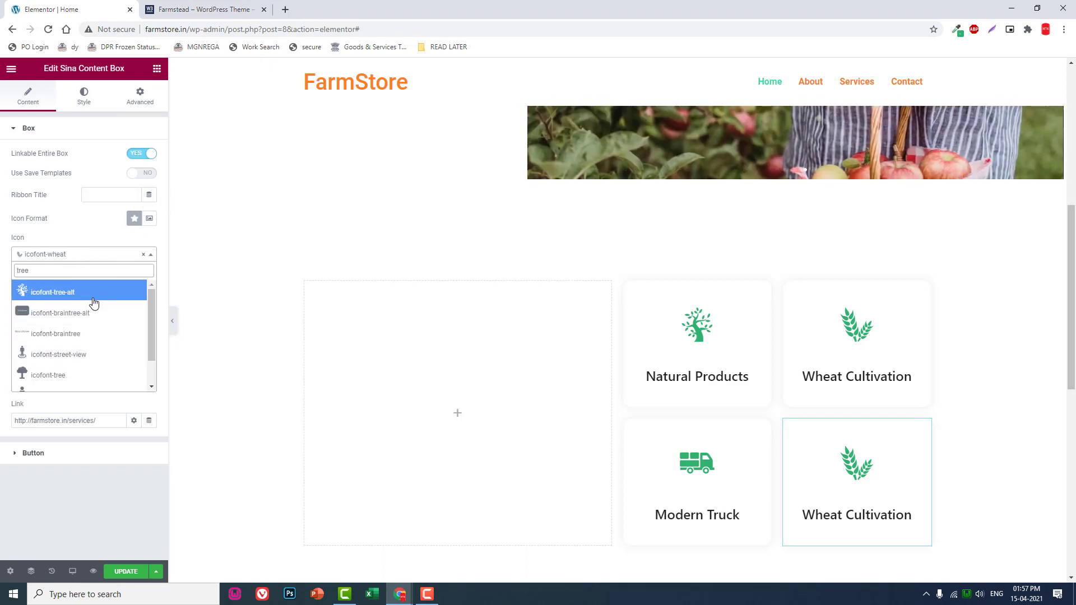
scroll(94, 303, "down", 1)
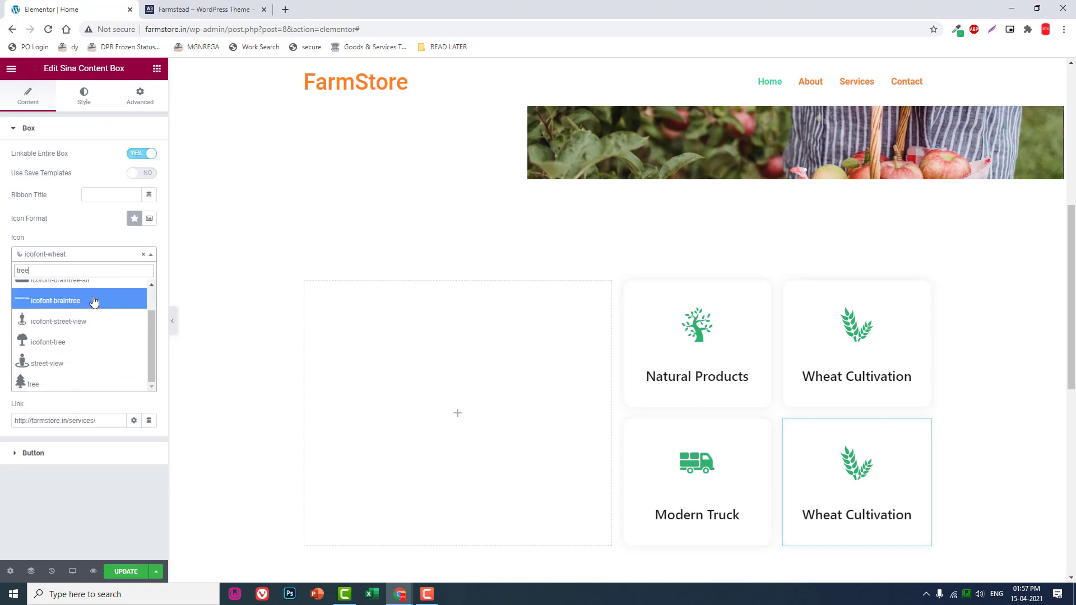
key("BackSpace")
key("BackSpace")
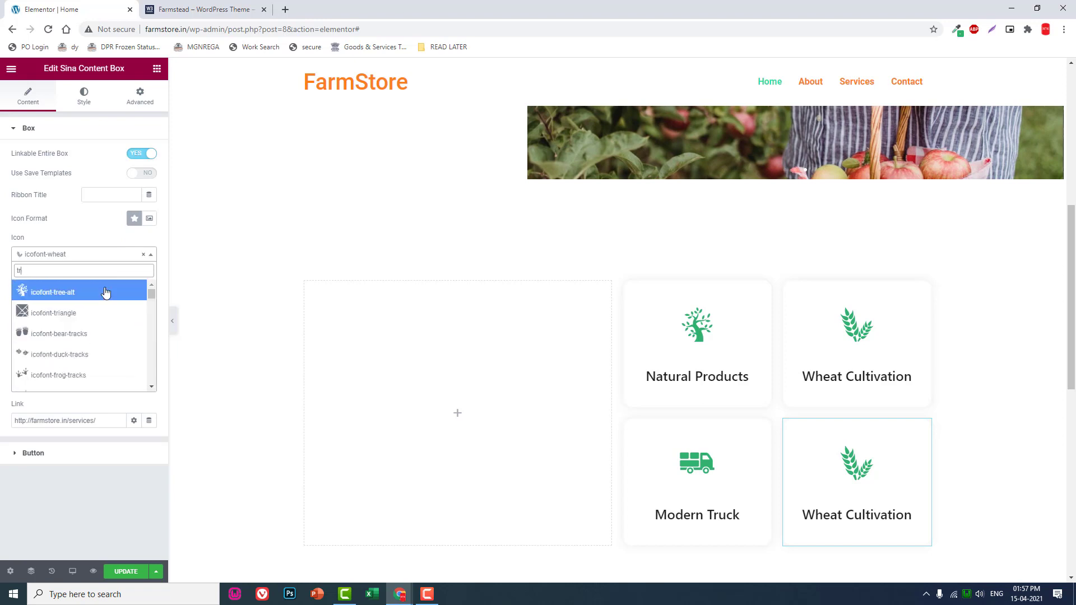
key("BackSpace")
key("BackSpace")
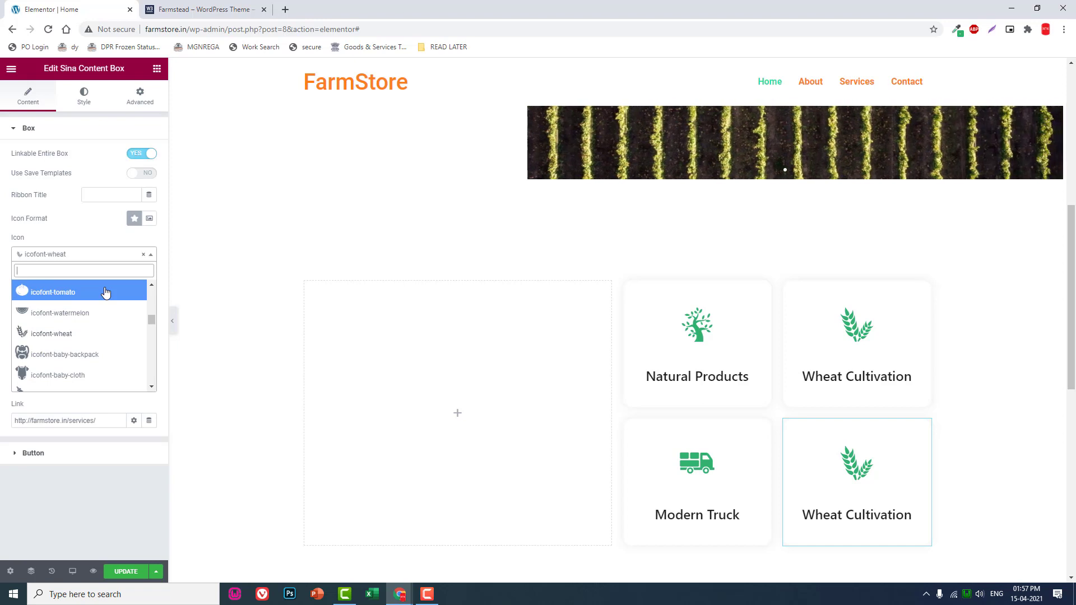
Search the icons for "leaf", compare with the Farmstead page, and set the duplicated box's icon to leaf
type("leav")
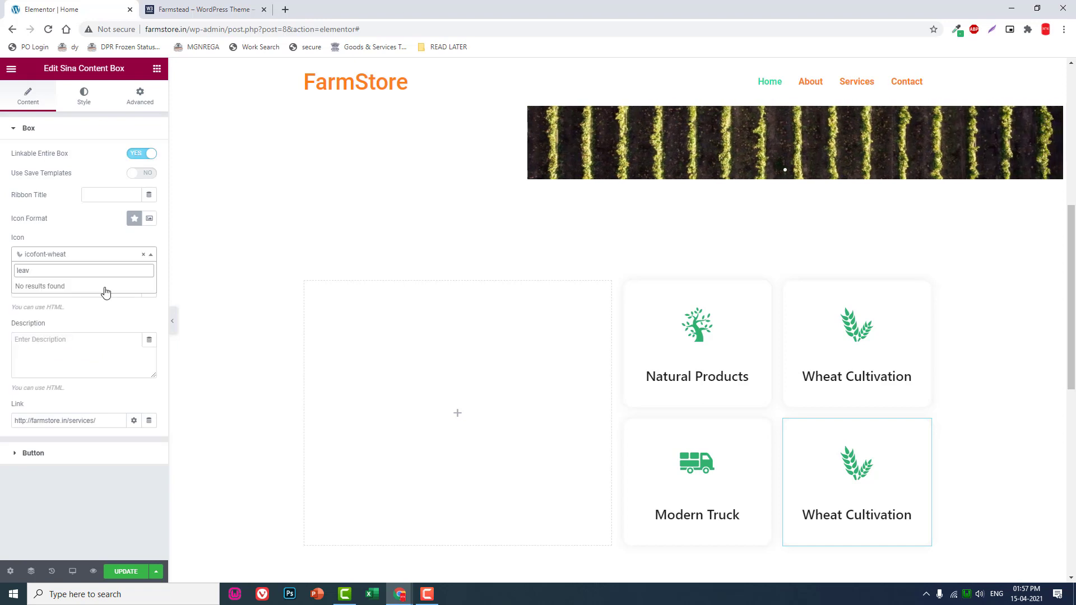
key("BackSpace")
type("f")
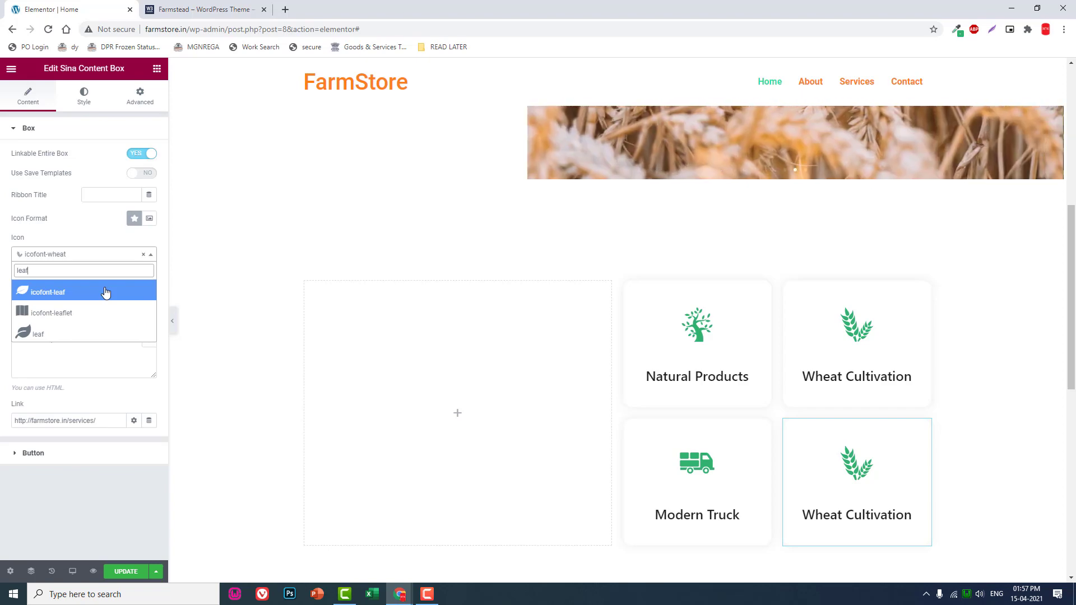
left_click(205, 9)
left_click(84, 9)
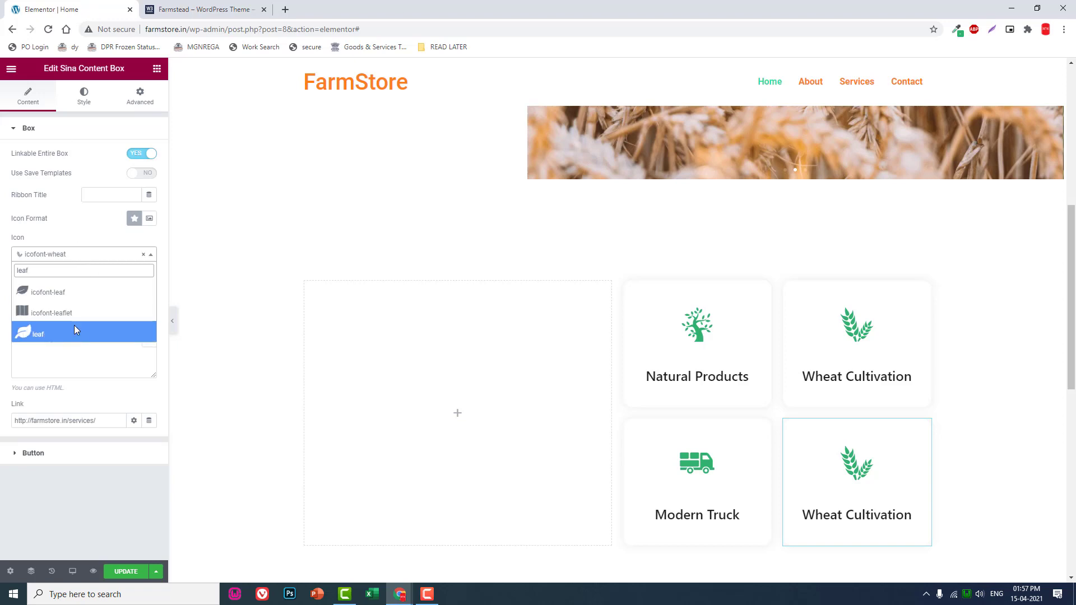
left_click(76, 333)
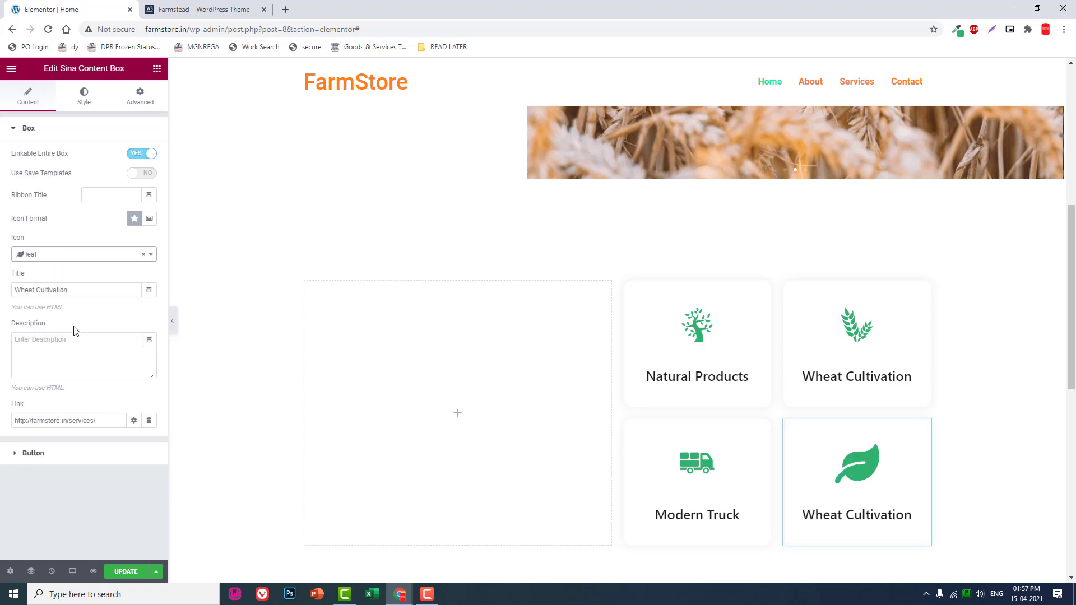
Retitle the box with the leaf icon as "Organic Products"
triple_click(89, 290)
type("Or")
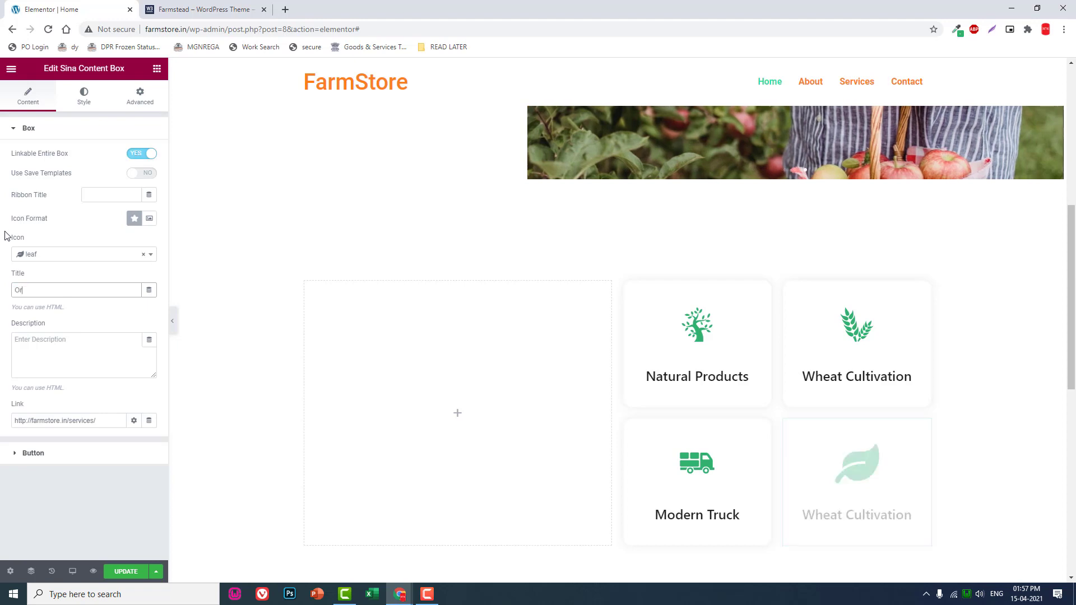
type("ganic Pro")
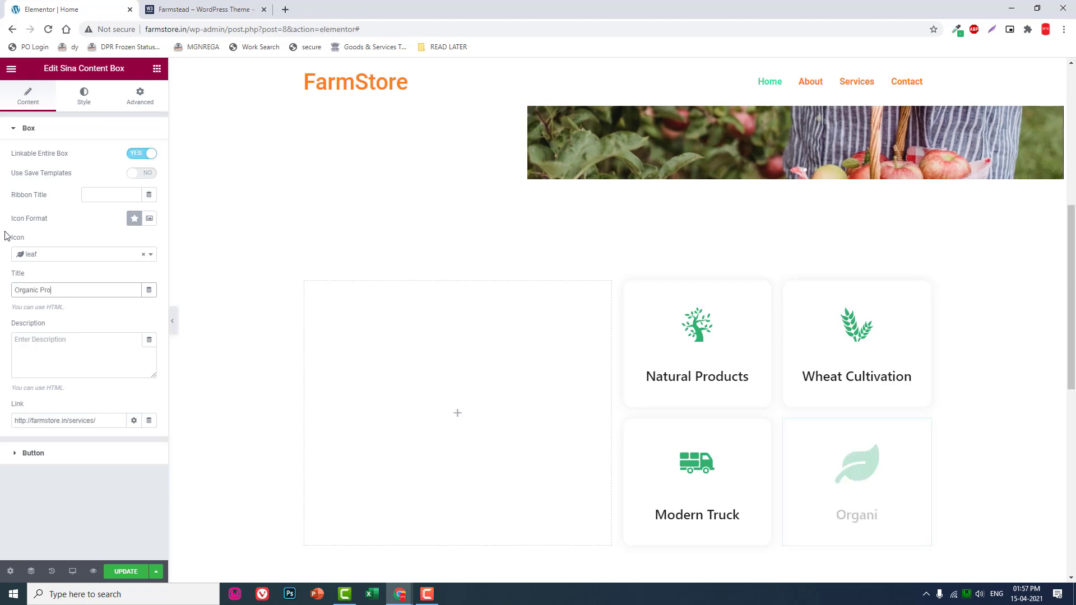
type("ducts")
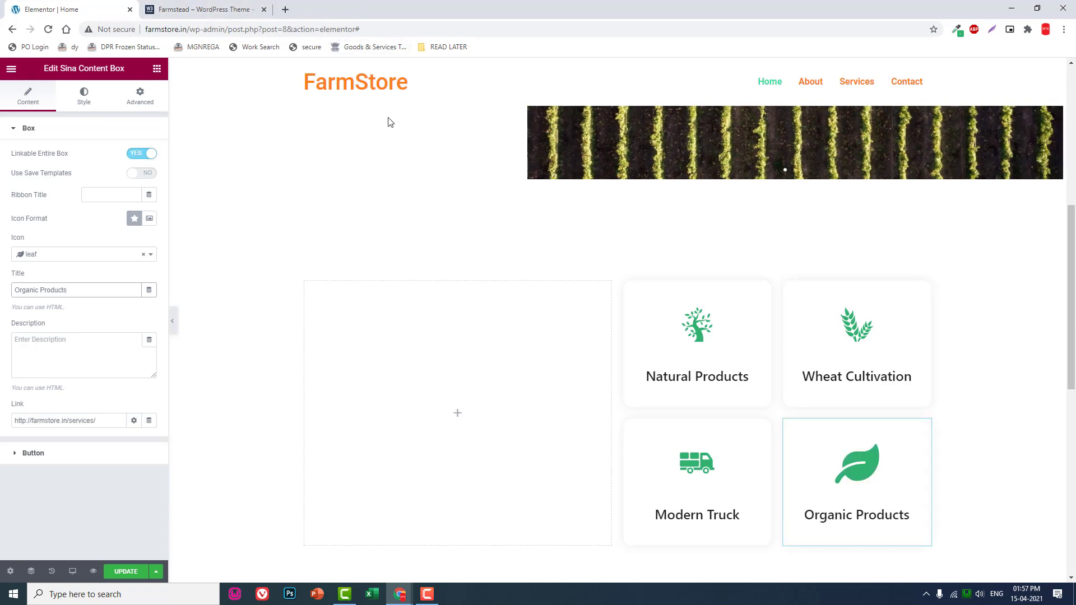
Preview the four finished feature boxes at full page width and return to editing
left_click(173, 320)
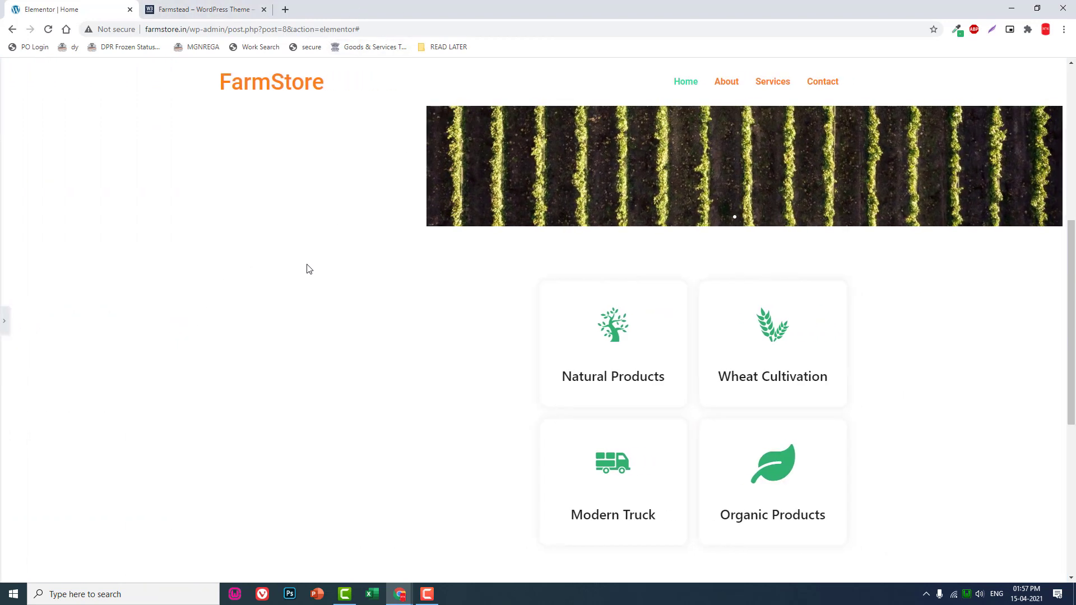
scroll(308, 273, "down", 2)
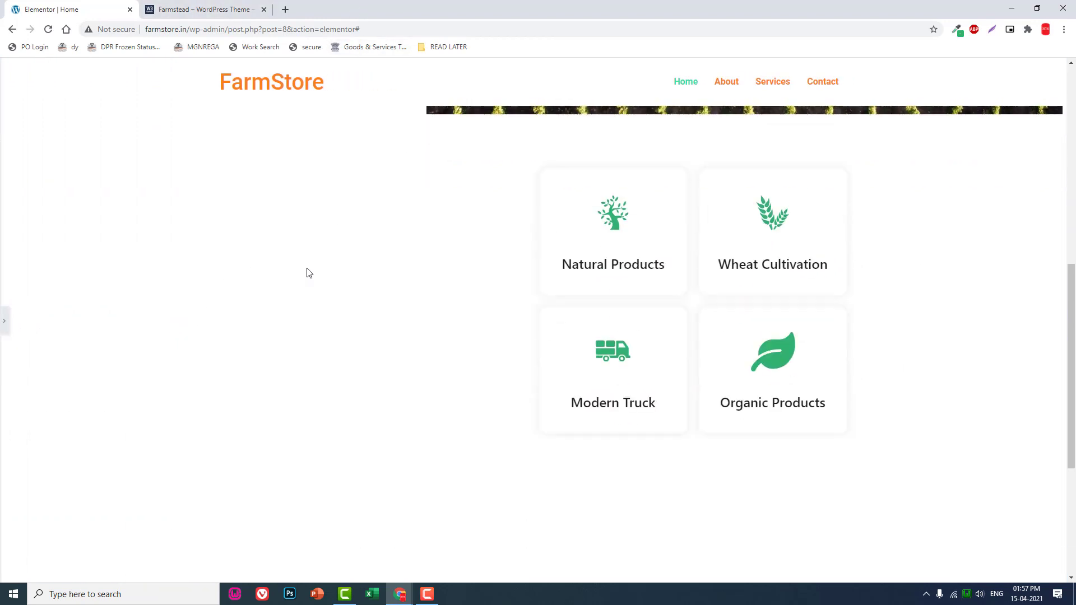
left_click(3, 318)
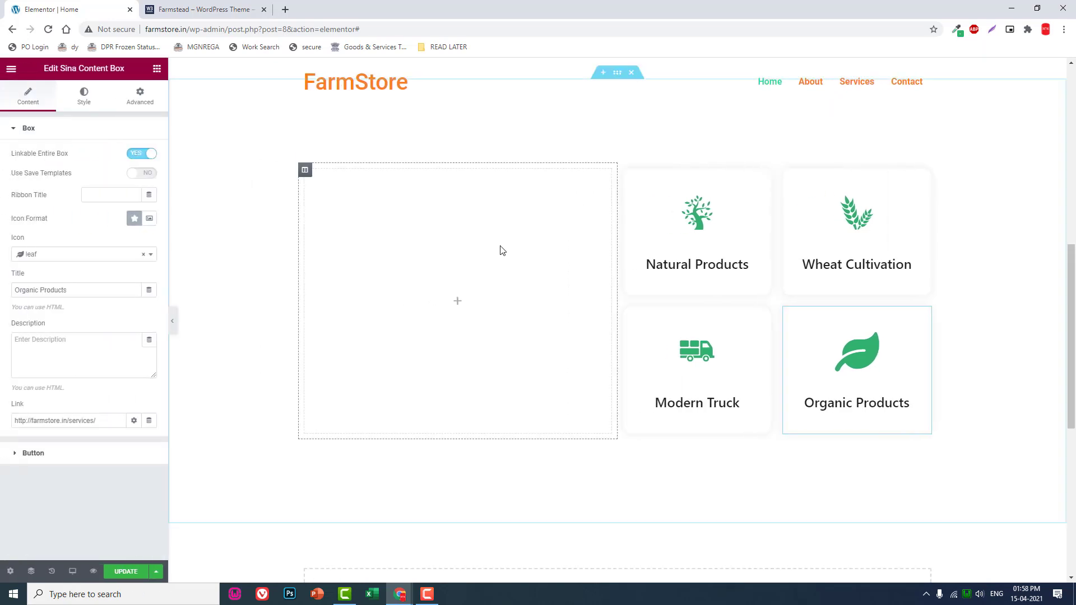
Check the Farmstead section's text column and add a Heading widget to the empty column beside the feature boxes
left_click(233, 8)
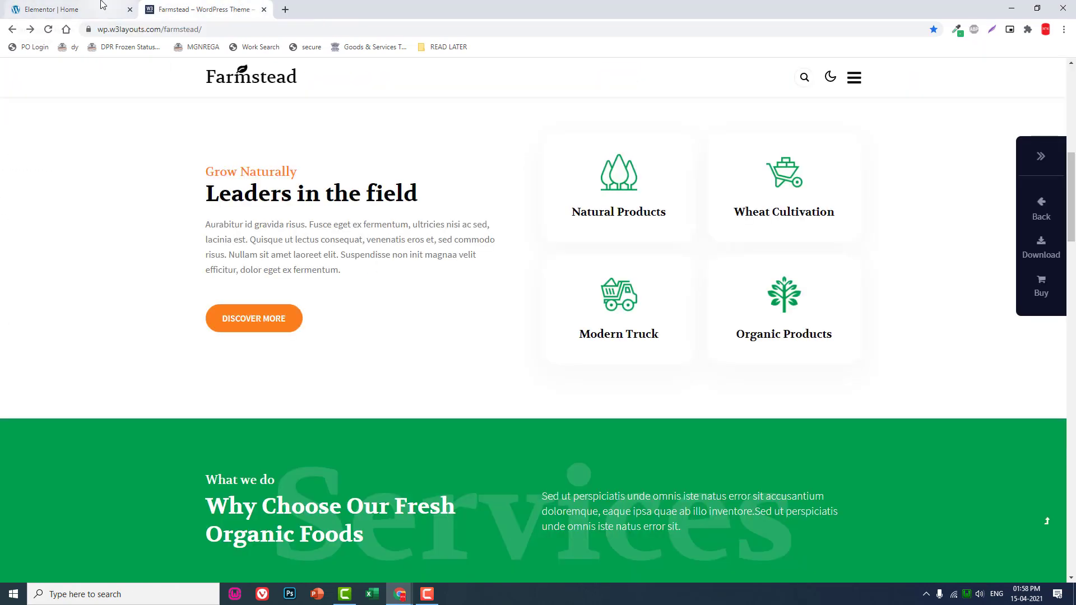
left_click(103, 5)
left_click(157, 69)
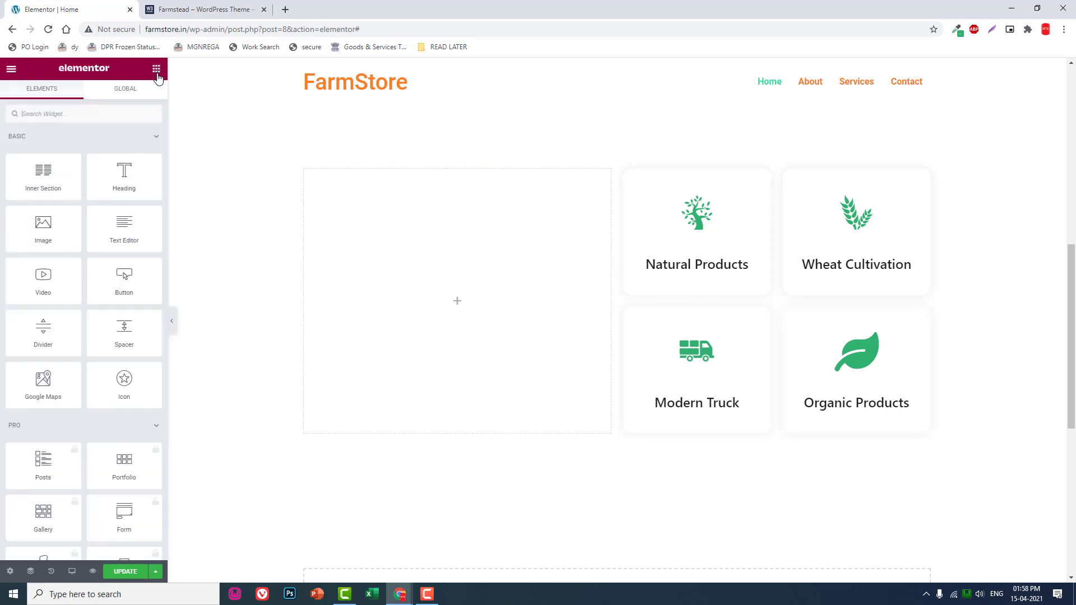
left_click_drag(122, 182, 493, 296)
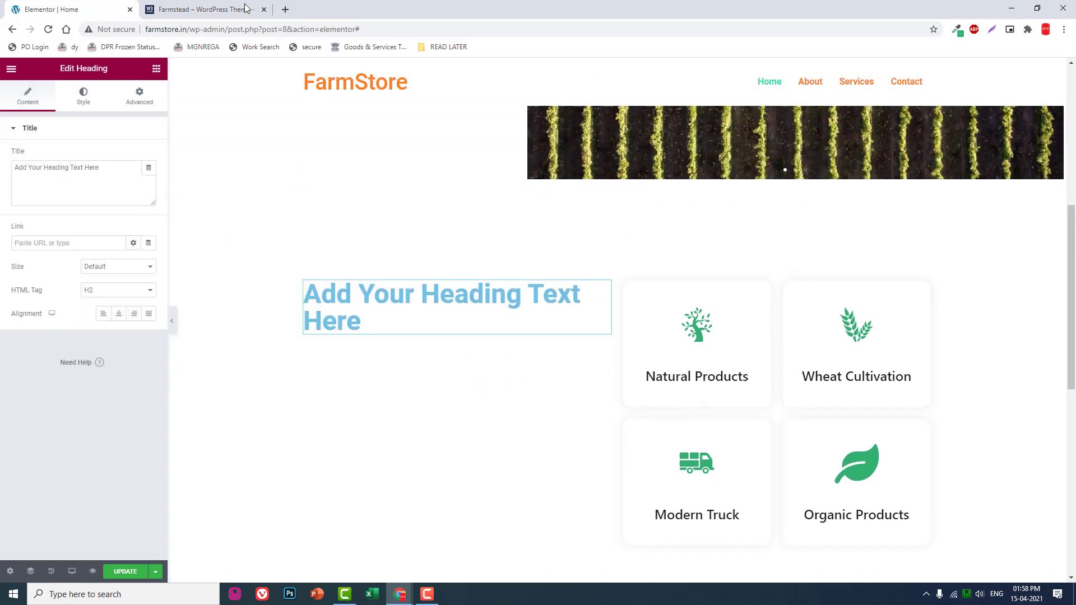
Set the vertical alignment of the section holding the heading and feature boxes to Middle
left_click(617, 185)
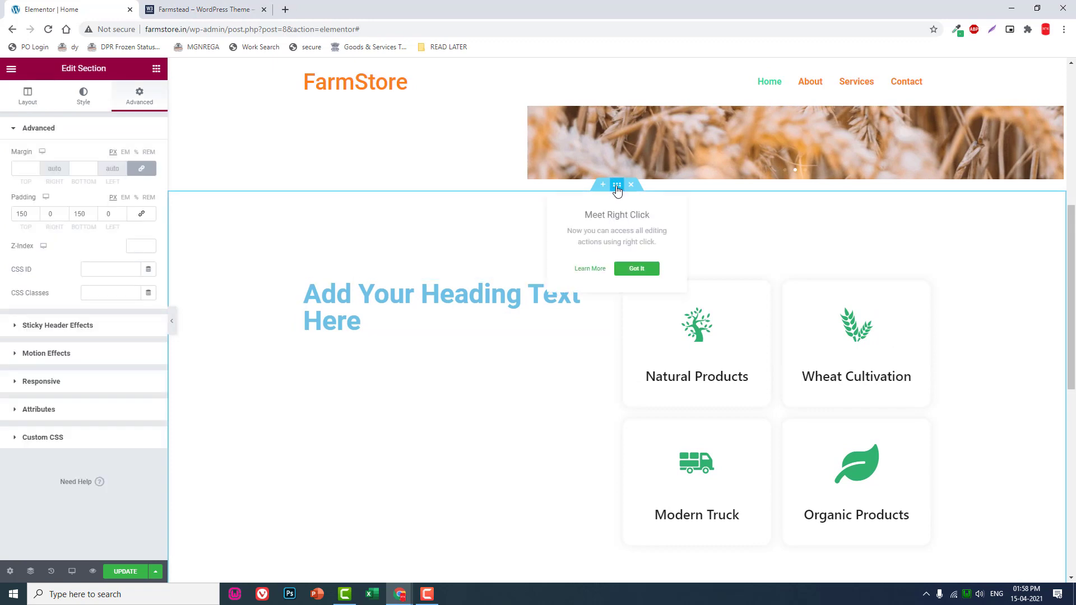
left_click(27, 95)
left_click(103, 251)
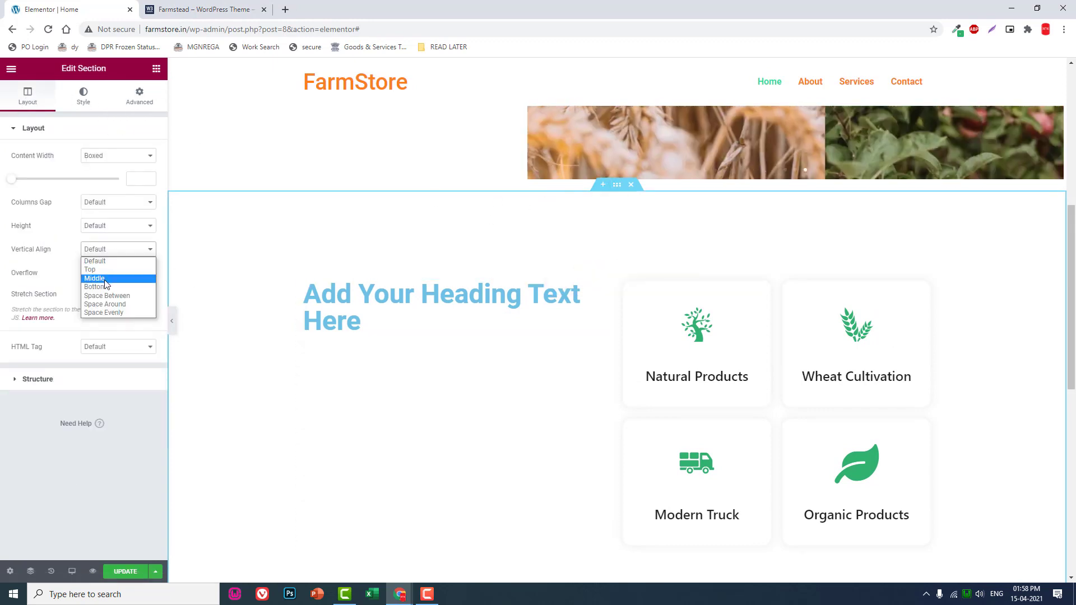
left_click(101, 279)
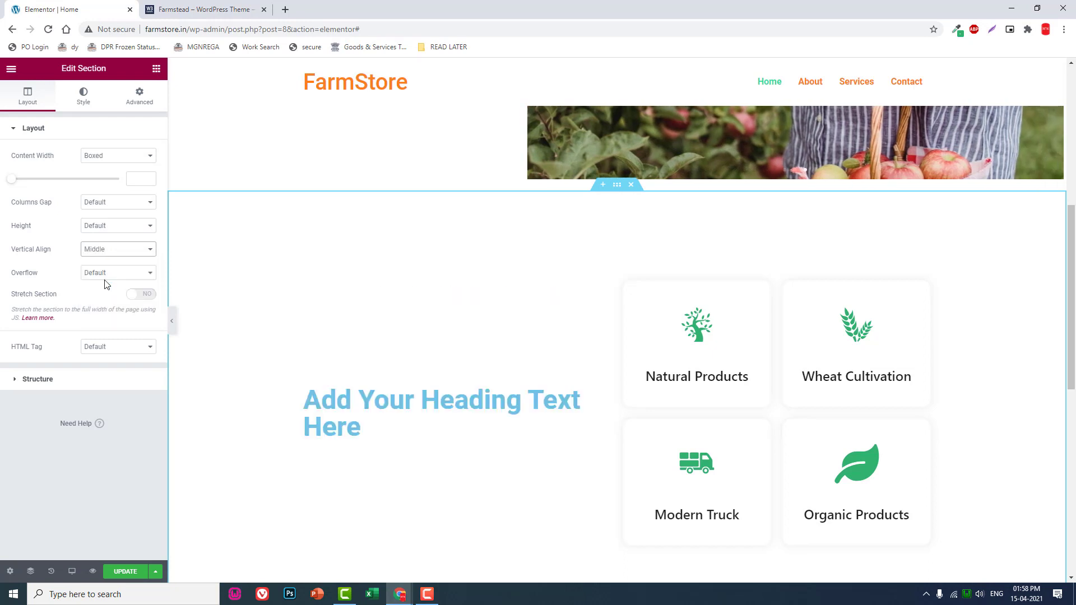
Change the new heading's HTML tag to H4
left_click(389, 413)
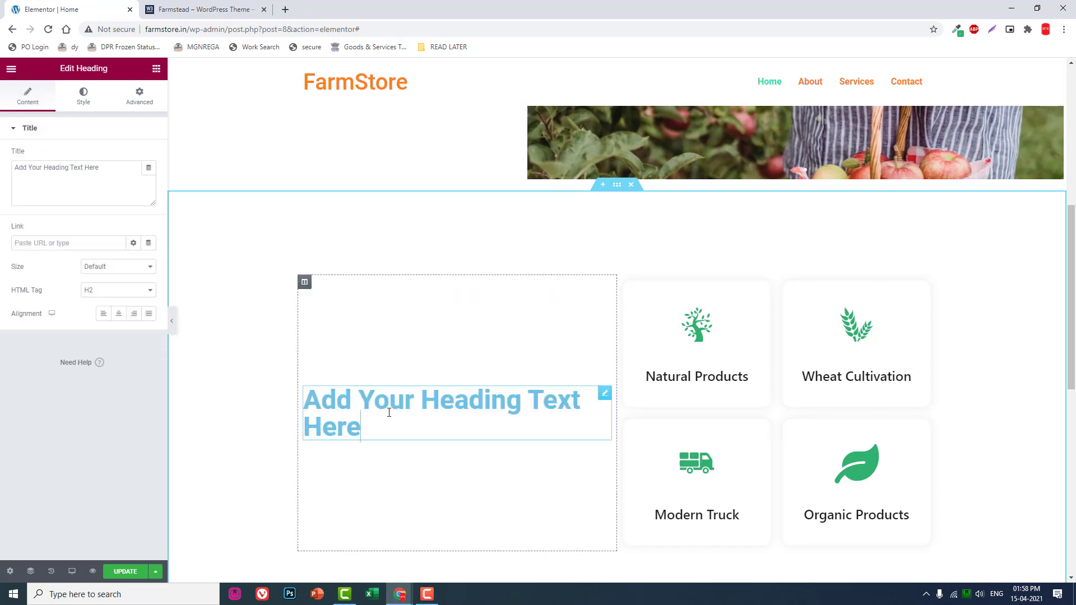
left_click(115, 290)
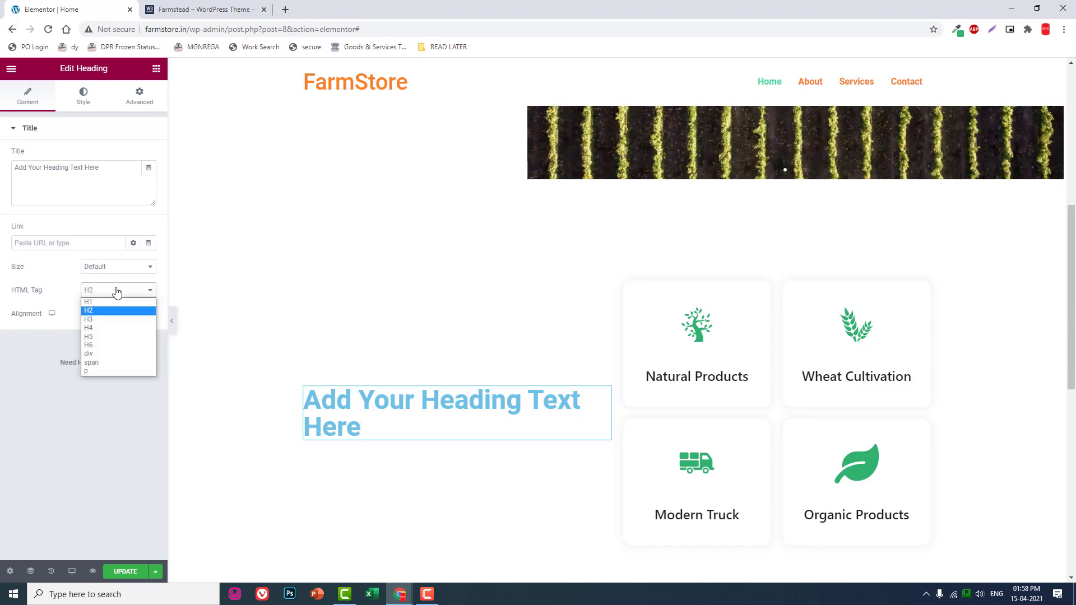
left_click(108, 327)
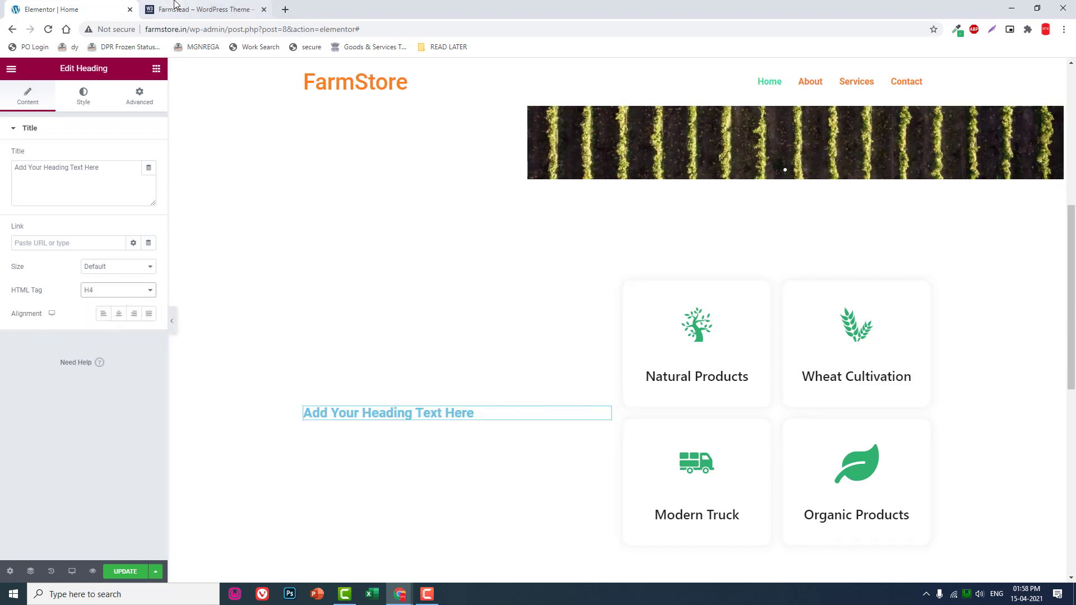
Copy "Grow Naturally" from the Farmstead page and replace the new heading's placeholder title with it
left_click(202, 10)
left_click_drag(300, 175, 206, 172)
left_click(319, 173)
left_click_drag(319, 173, 216, 167)
left_click(208, 169)
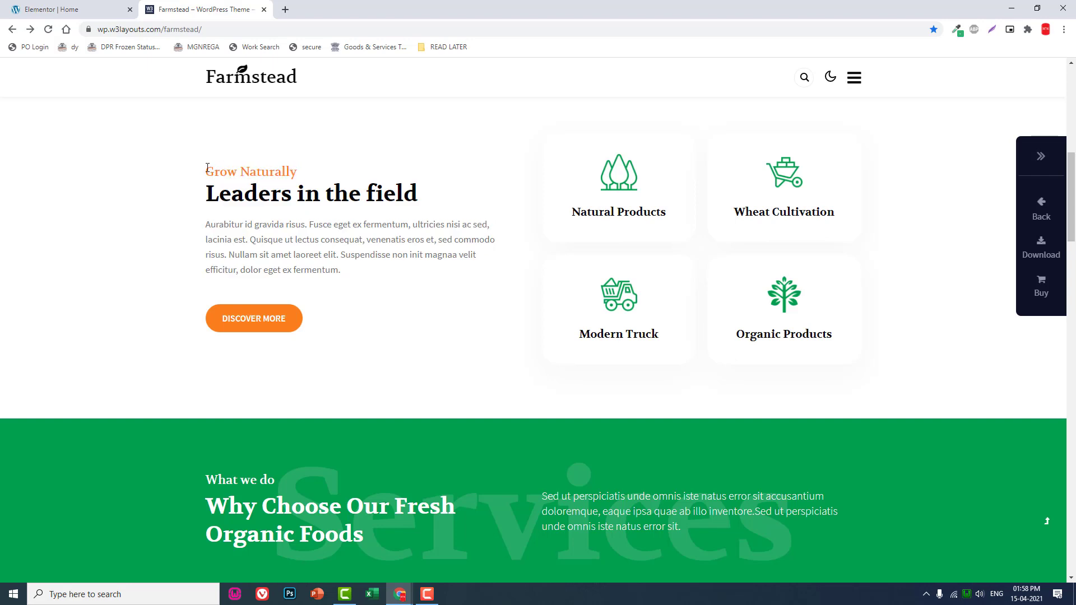
triple_click(293, 168)
key("ctrl+c")
left_click(103, 8)
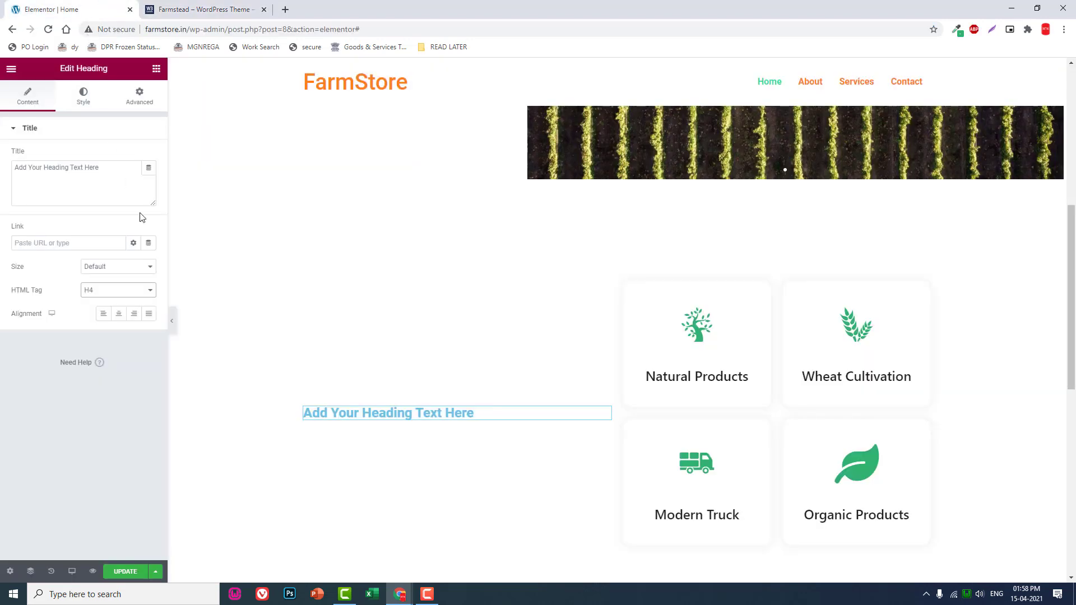
left_click_drag(112, 168, 2, 170)
key("ctrl+v")
Set the font weight of the "Grow Naturally" heading to 400
left_click(83, 95)
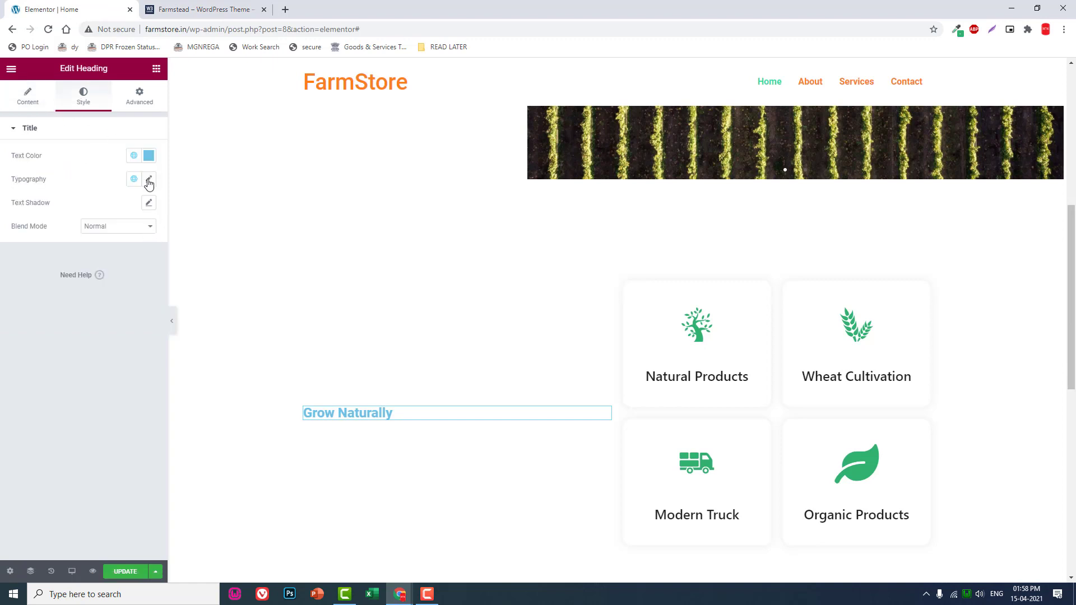
left_click(149, 180)
left_click(109, 290)
left_click(108, 329)
Copy the orange fb811e from the color extension's picked color history and apply it as the "Grow Naturally" heading's text color
left_click(149, 155)
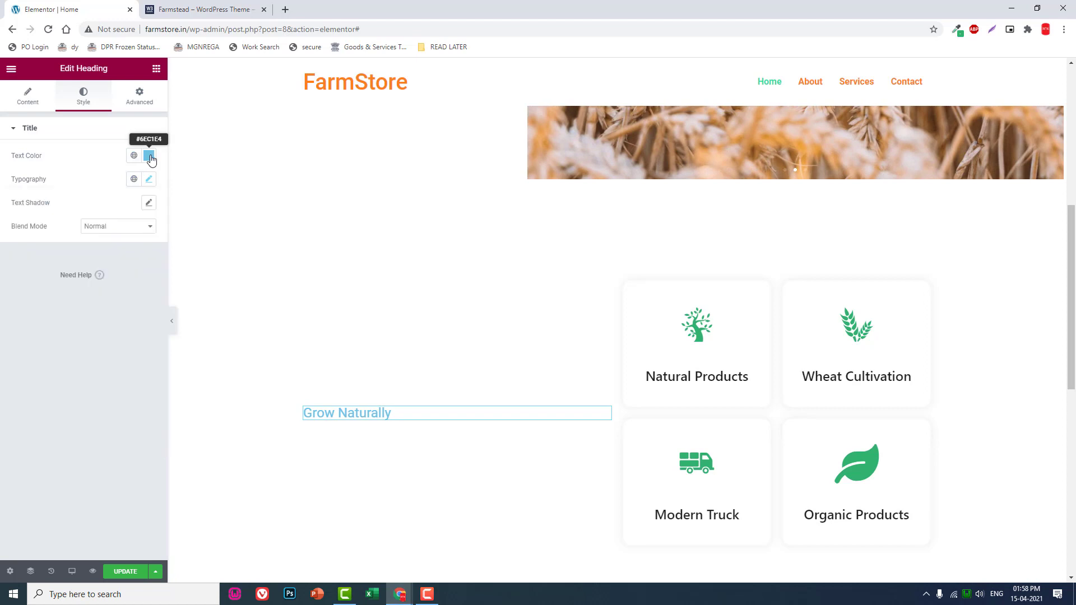
left_click(956, 29)
left_click(912, 79)
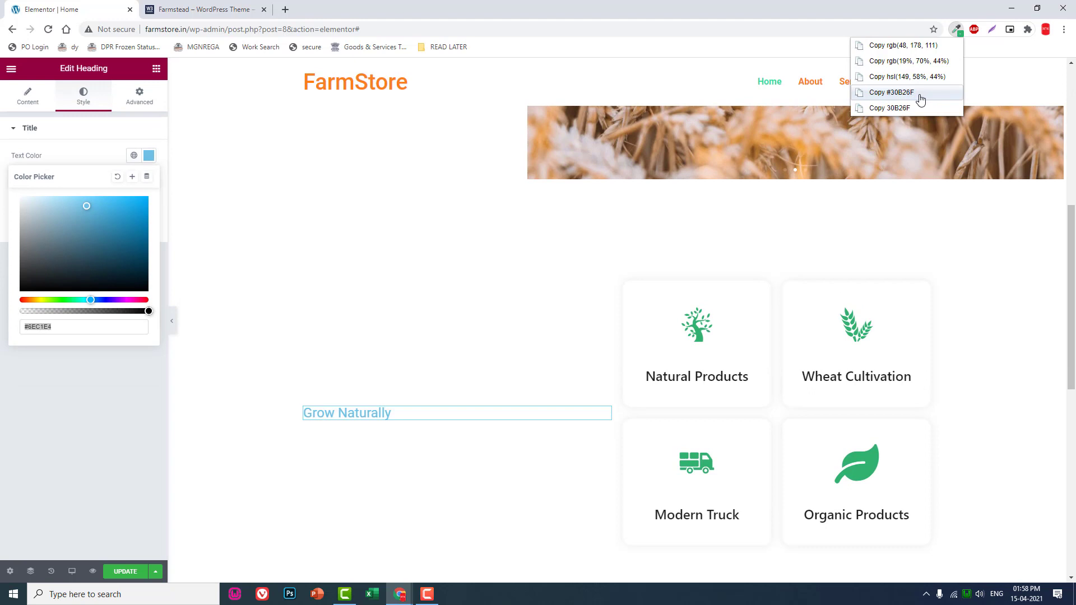
left_click(958, 30)
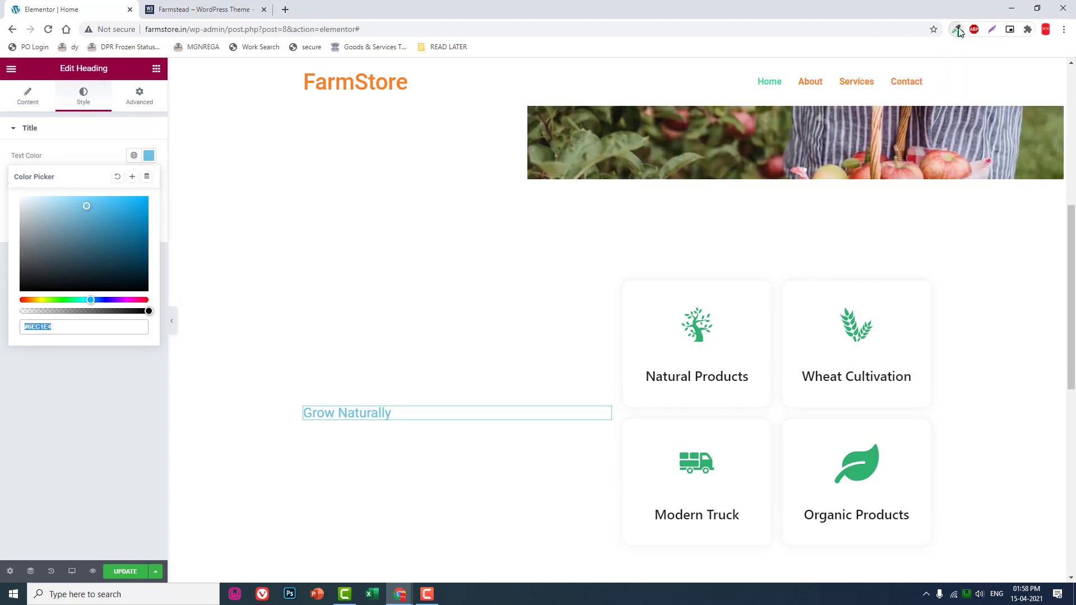
left_click(957, 29)
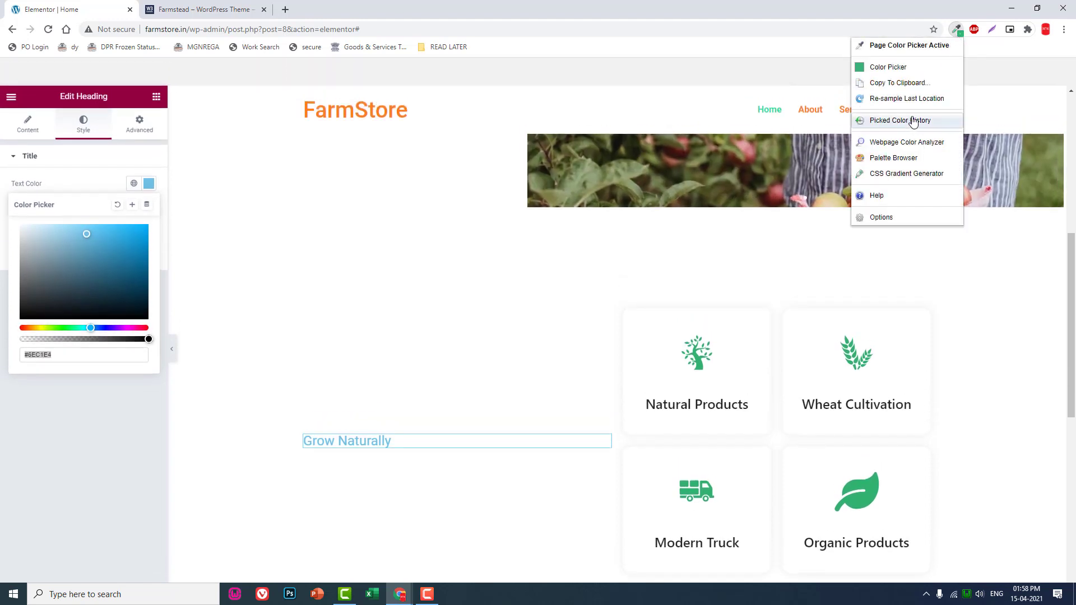
left_click(913, 124)
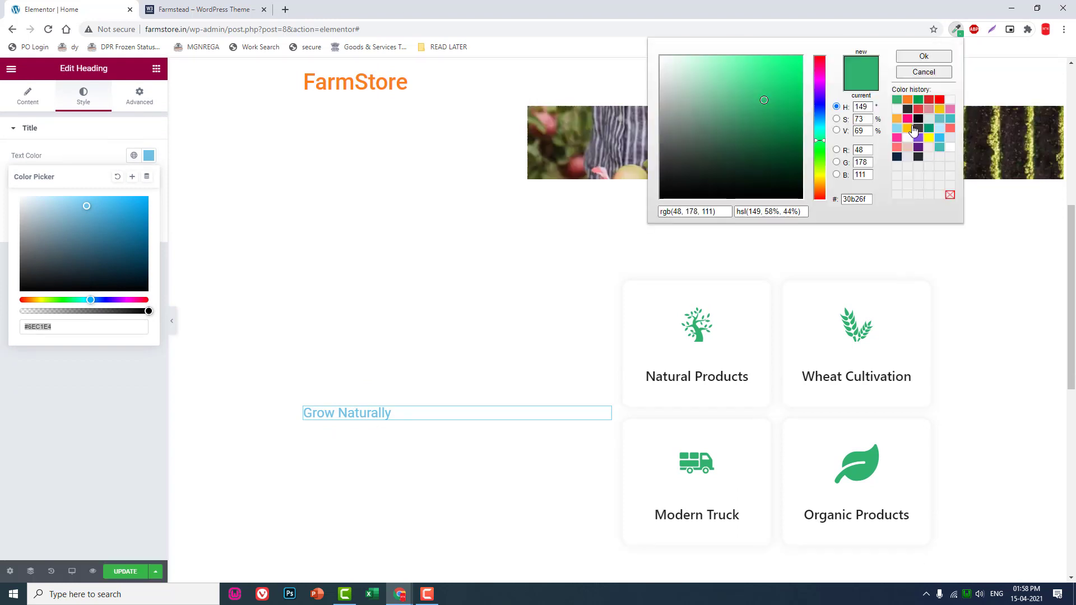
left_click(909, 100)
left_click_drag(867, 198, 832, 199)
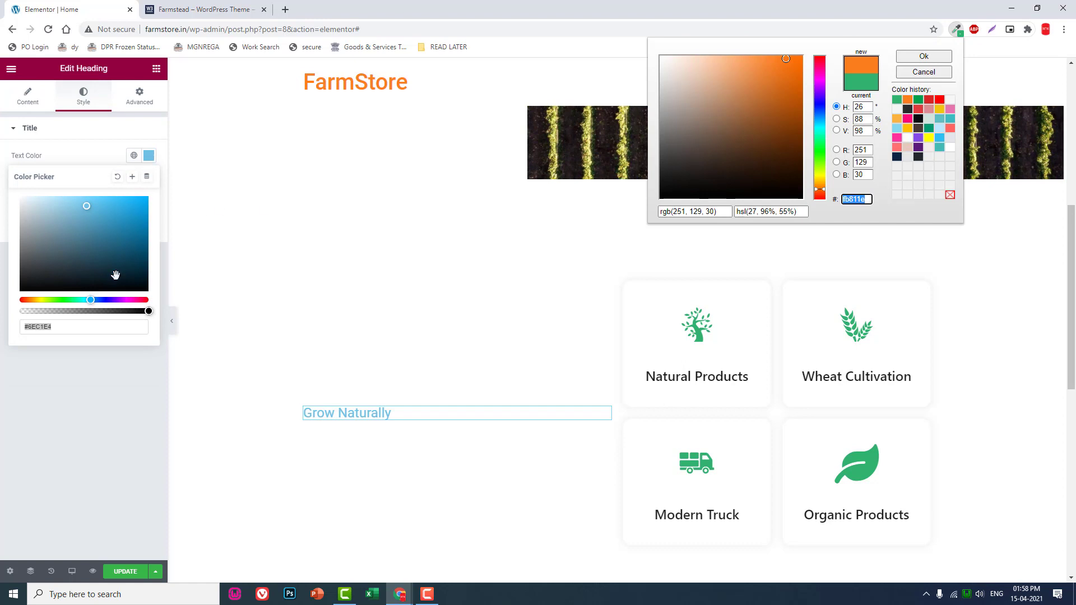
key("Escape")
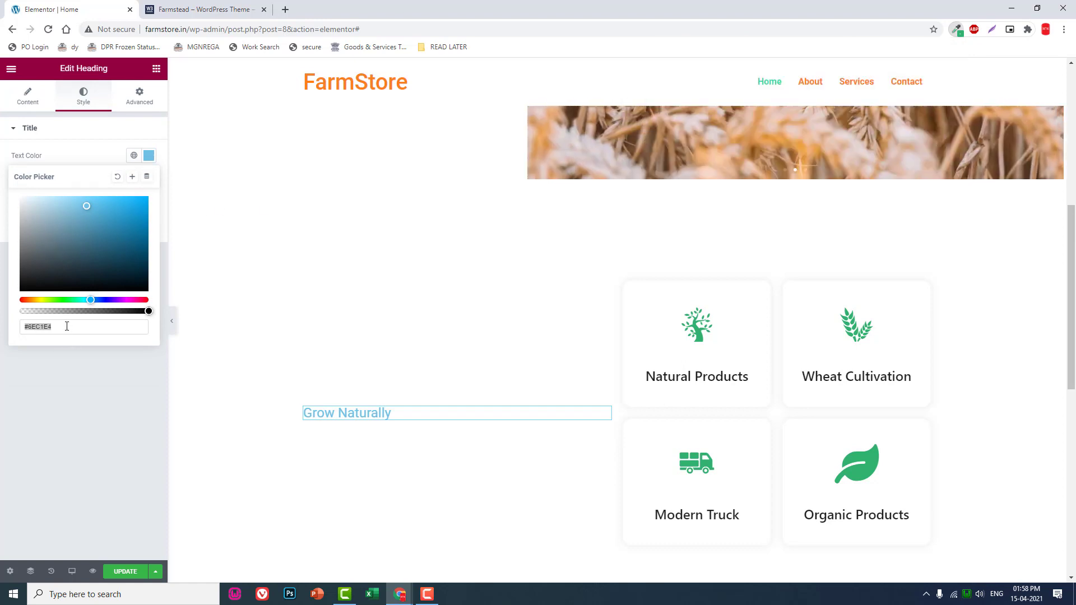
type("fb811e")
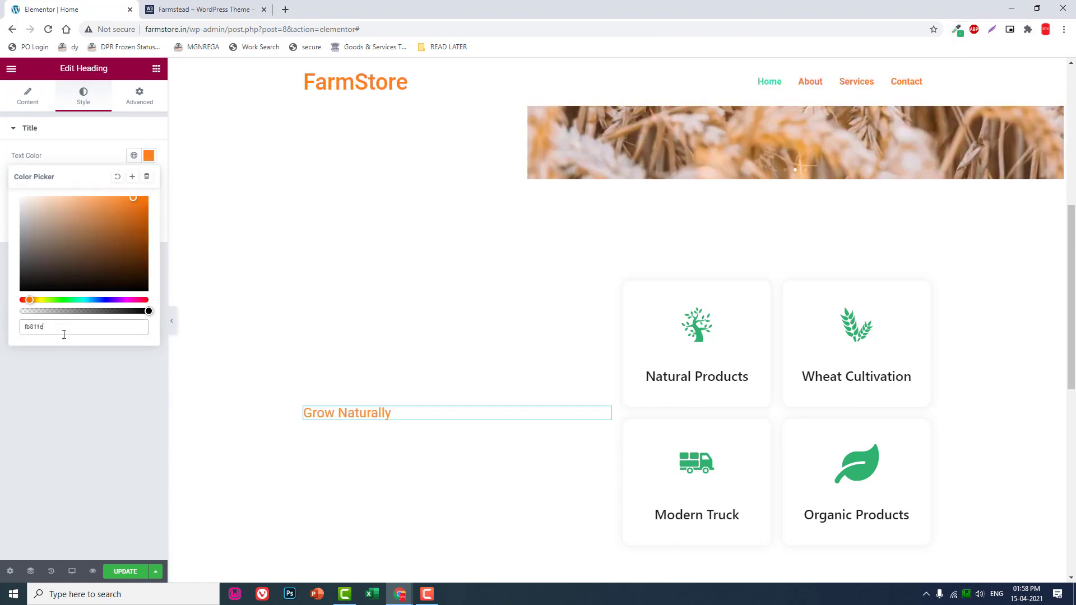
left_click(65, 376)
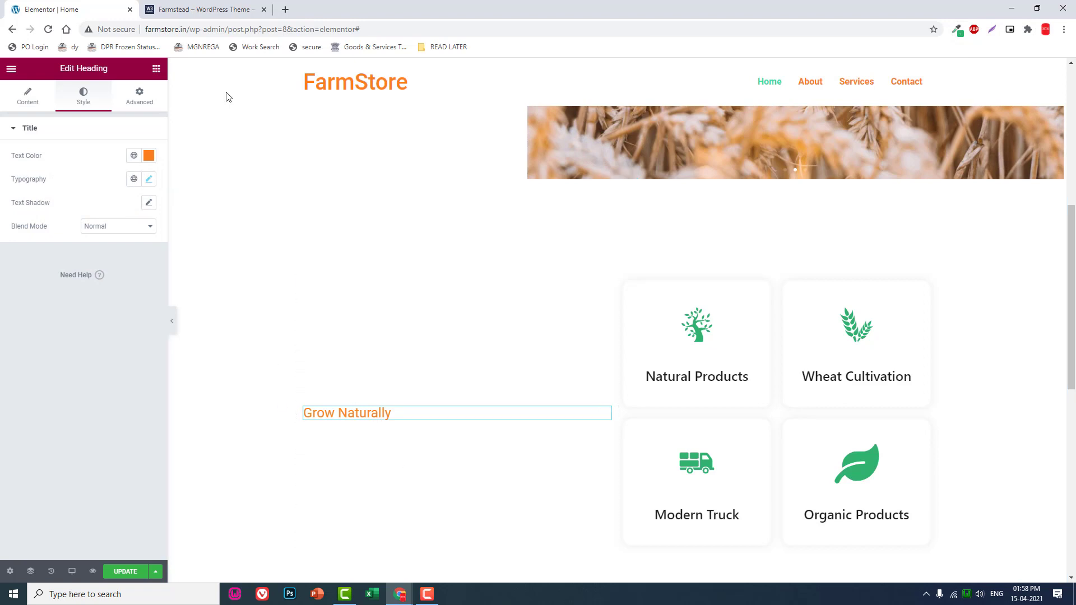
Check the text column on the Farmstead page and duplicate the "Grow Naturally" heading in Elementor
key("ctrl+Tab")
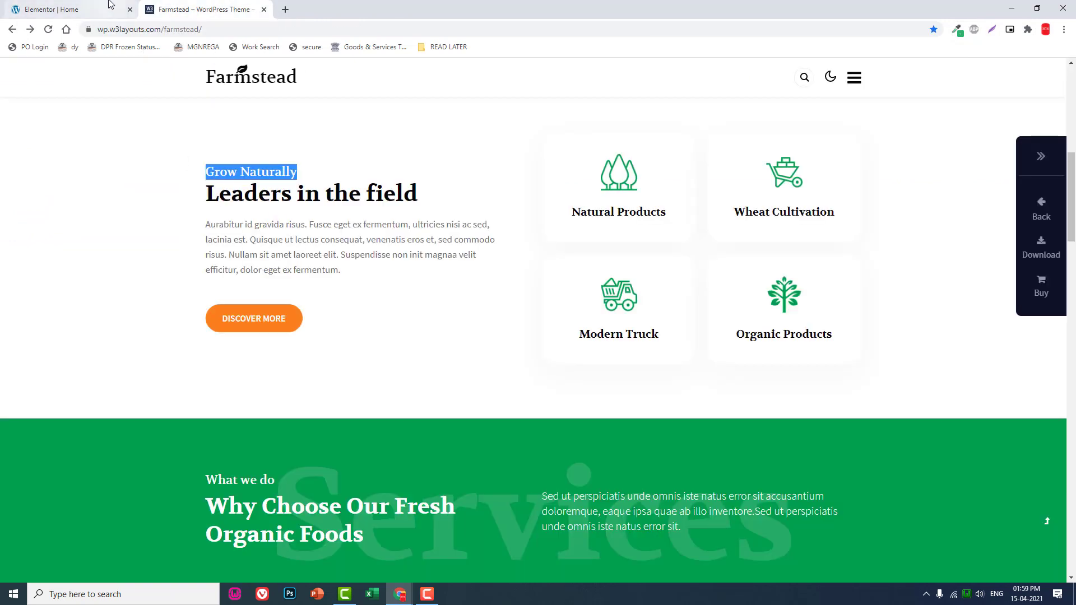
left_click(52, 9)
right_click(606, 415)
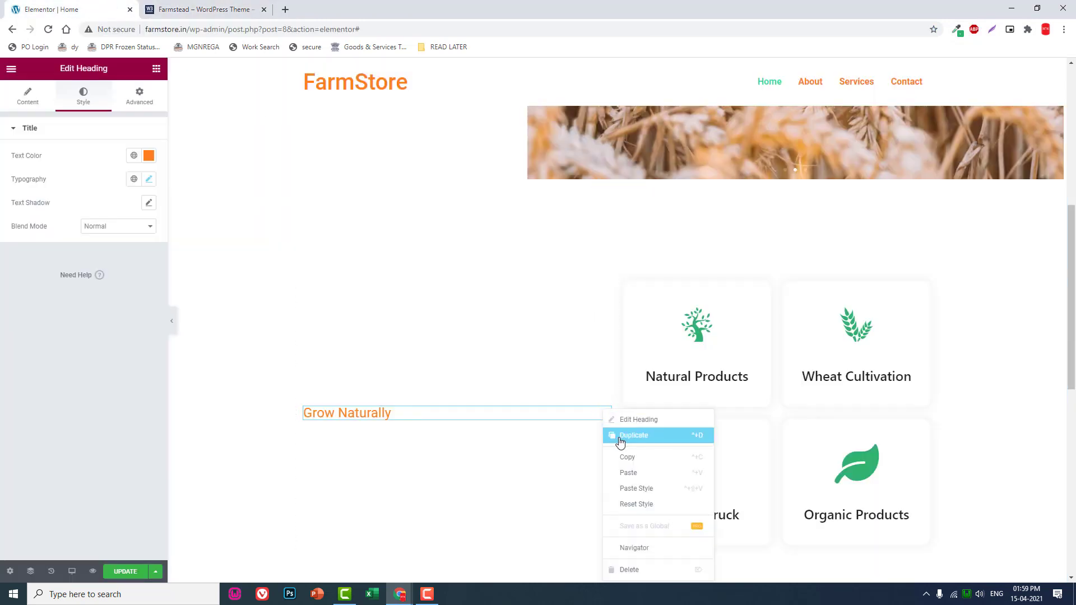
left_click(620, 440)
Copy "Leaders in the field" from the Farmstead page and use it as the duplicated heading's title
key("ctrl+Tab")
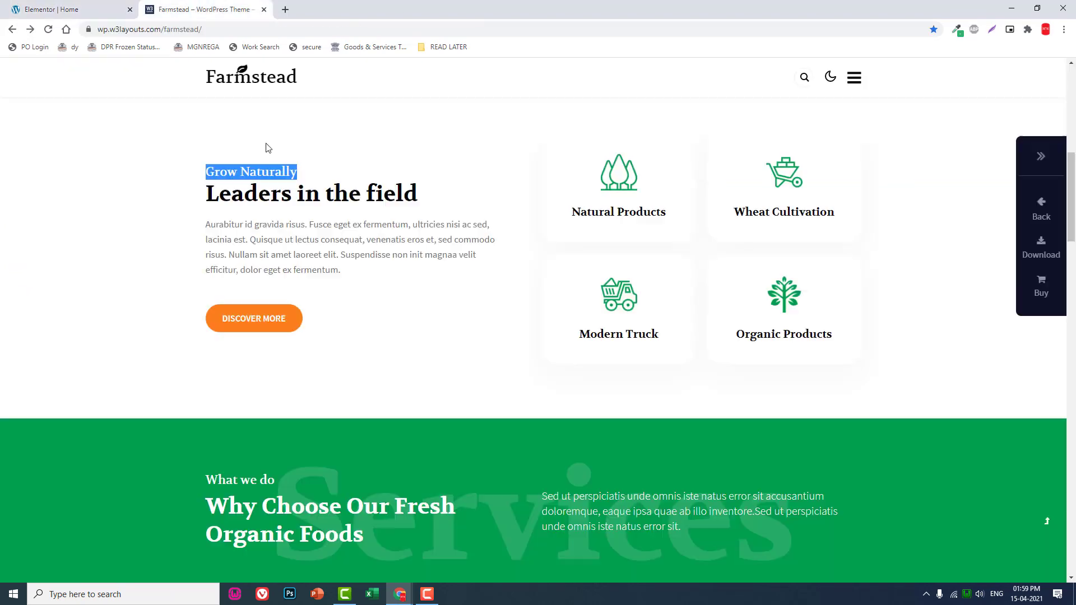
left_click_drag(429, 201, 203, 202)
key("ctrl+c")
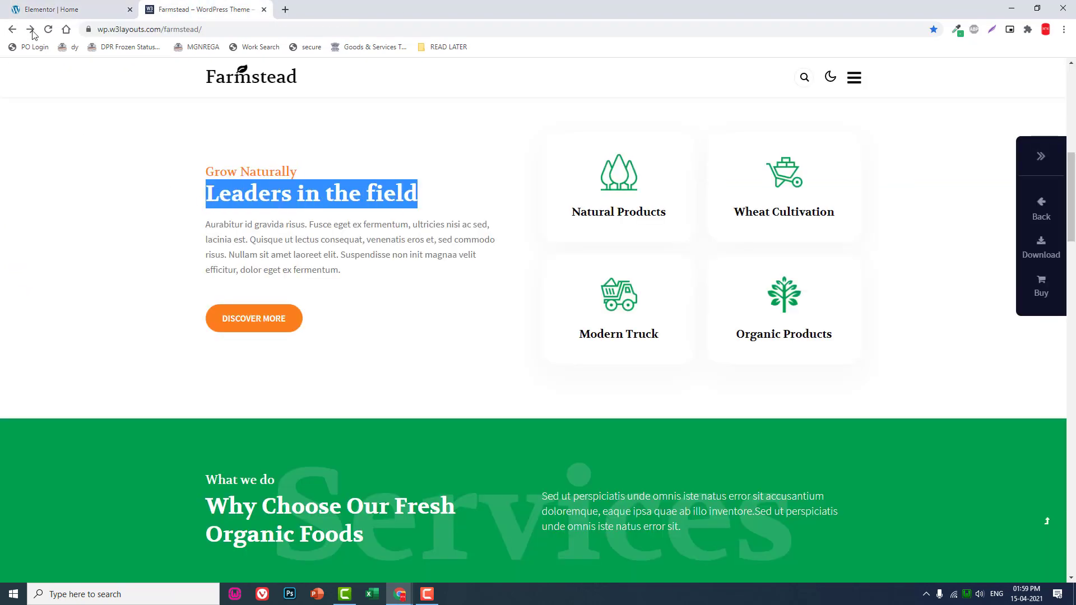
key("ctrl+Tab")
triple_click(39, 167)
key("ctrl+v")
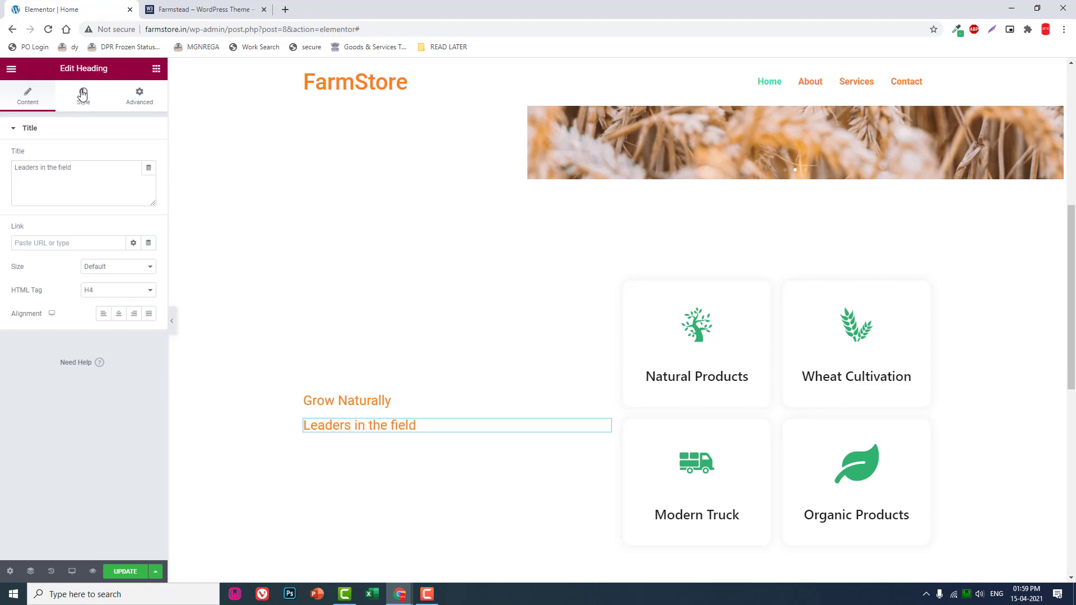
Set the "Leaders in the field" heading's text color to #171616 and its HTML tag to H2
left_click(83, 94)
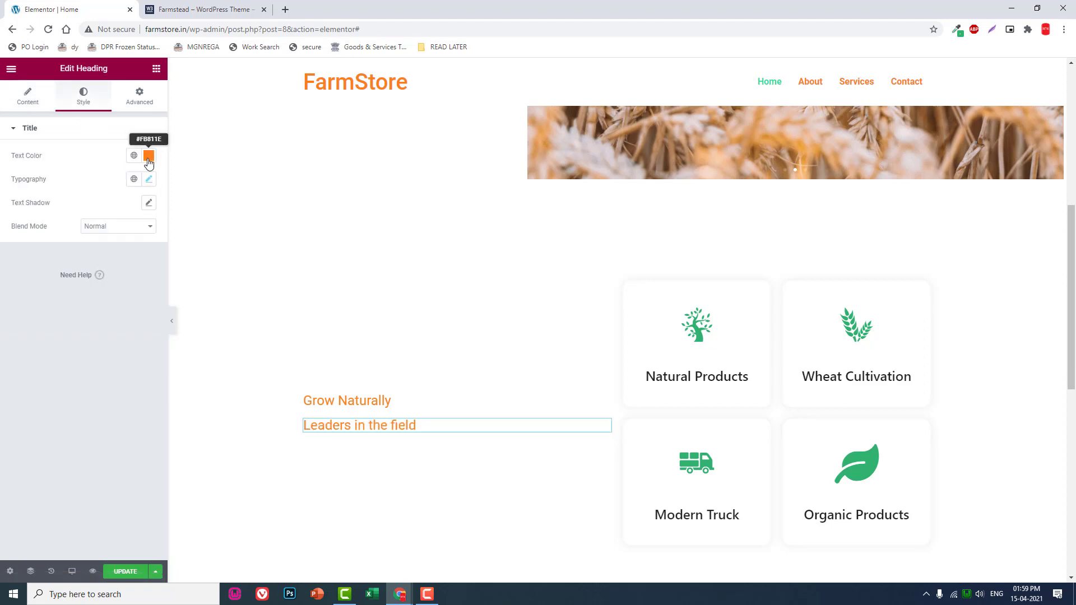
left_click(149, 158)
left_click(26, 282)
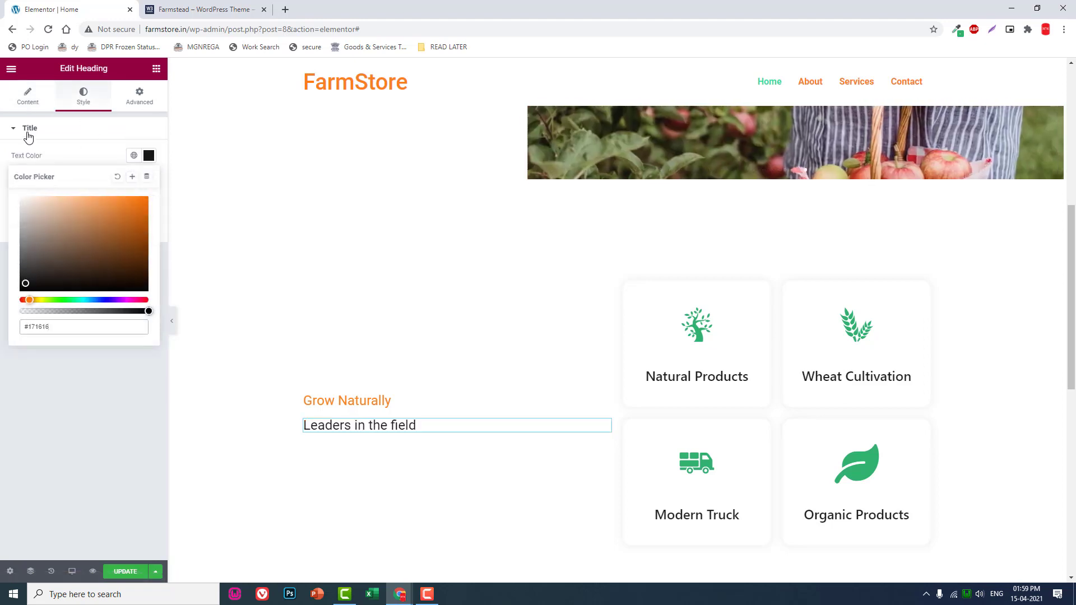
left_click(28, 96)
left_click(126, 296)
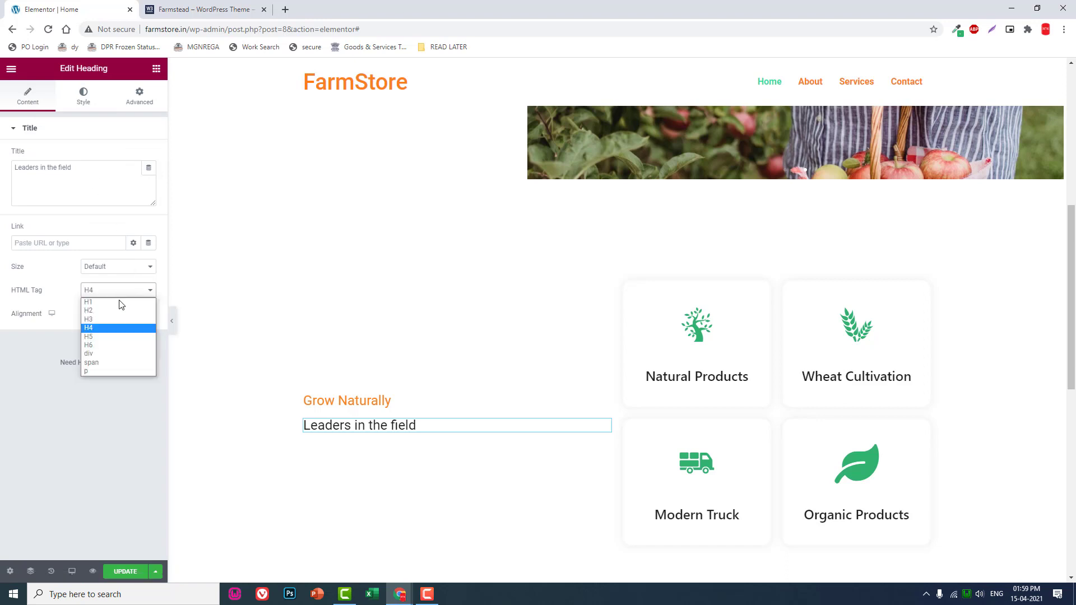
left_click(116, 310)
Set the "Leaders in the field" heading's font weight to 600 and its line height to 1.4 em
left_click(81, 101)
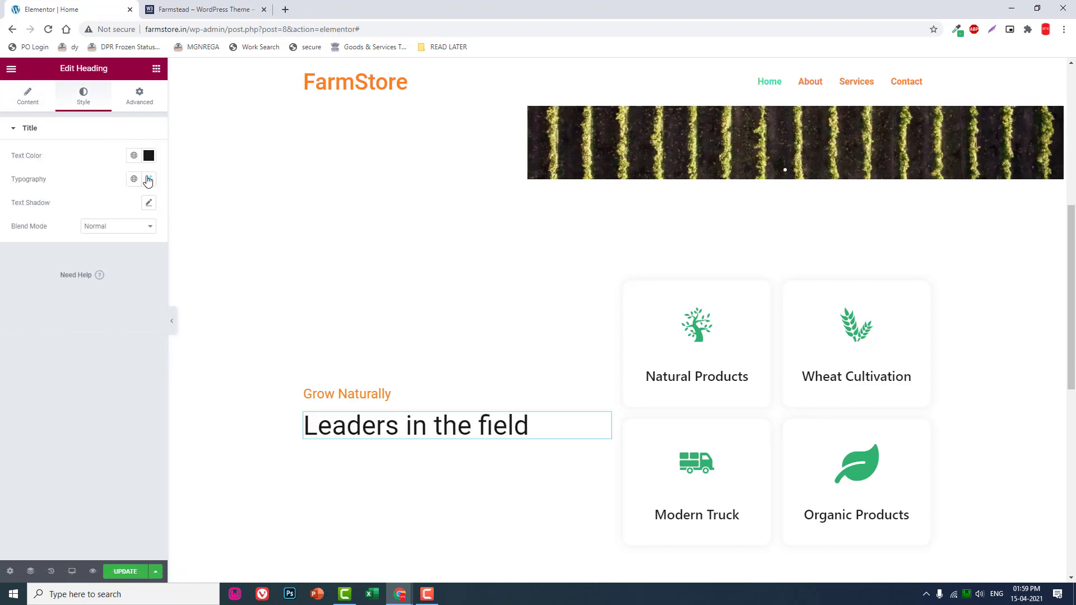
left_click(148, 179)
left_click(105, 290)
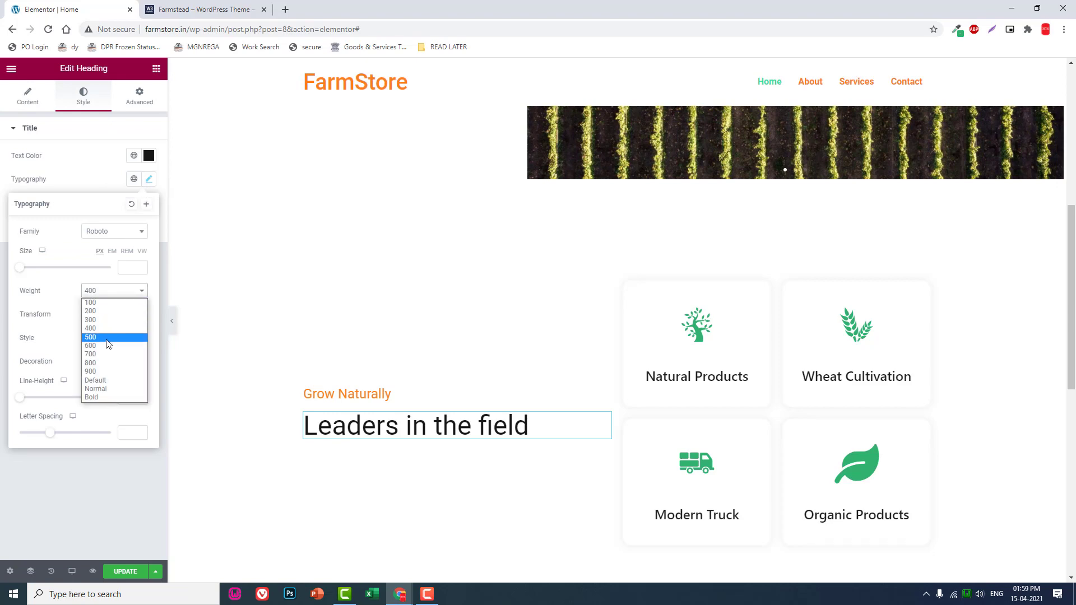
left_click(108, 337)
left_click(115, 291)
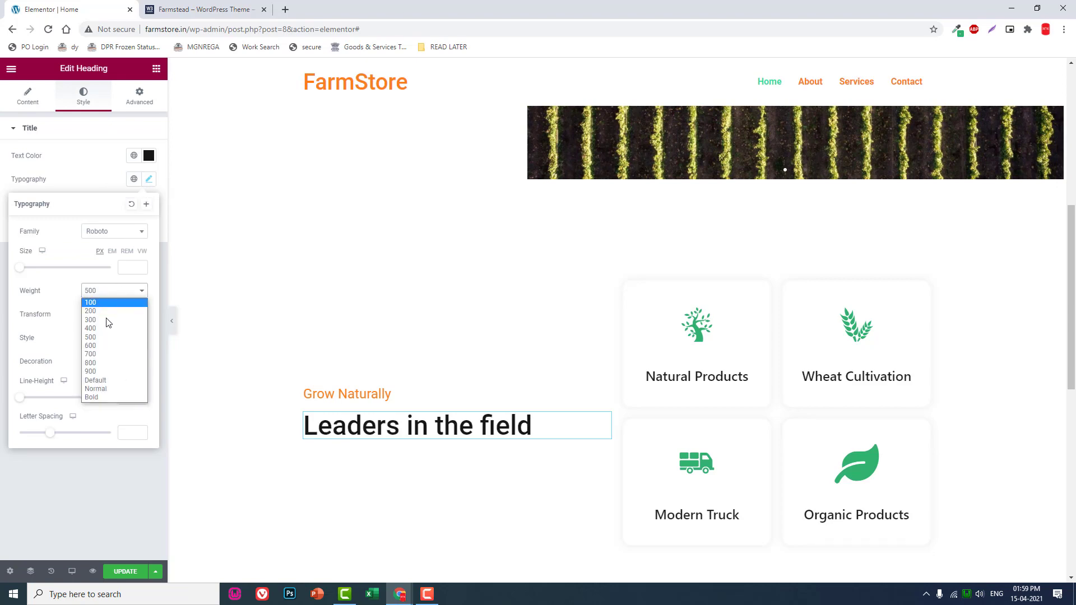
left_click(105, 346)
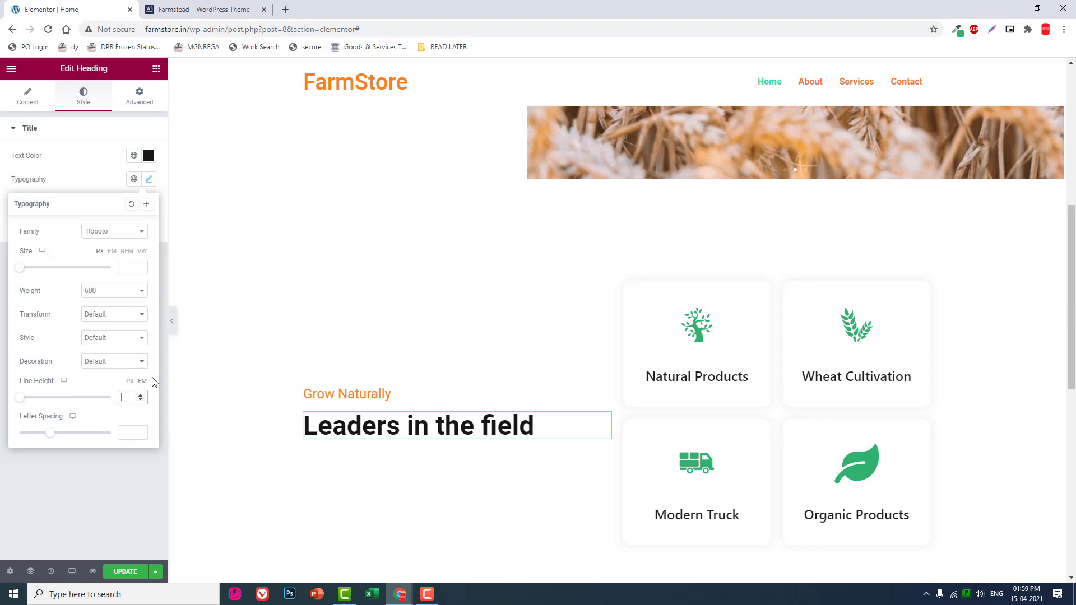
type("1.4")
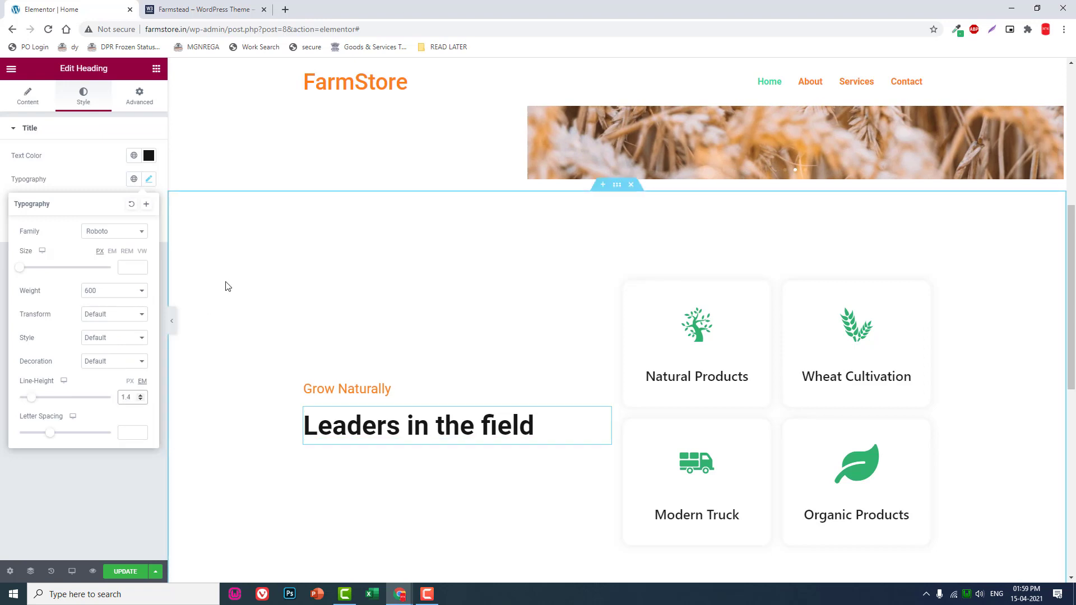
Check the paragraph on the Farmstead page and add a Text Editor widget below the "Leaders in the field" heading
key("ctrl+Tab")
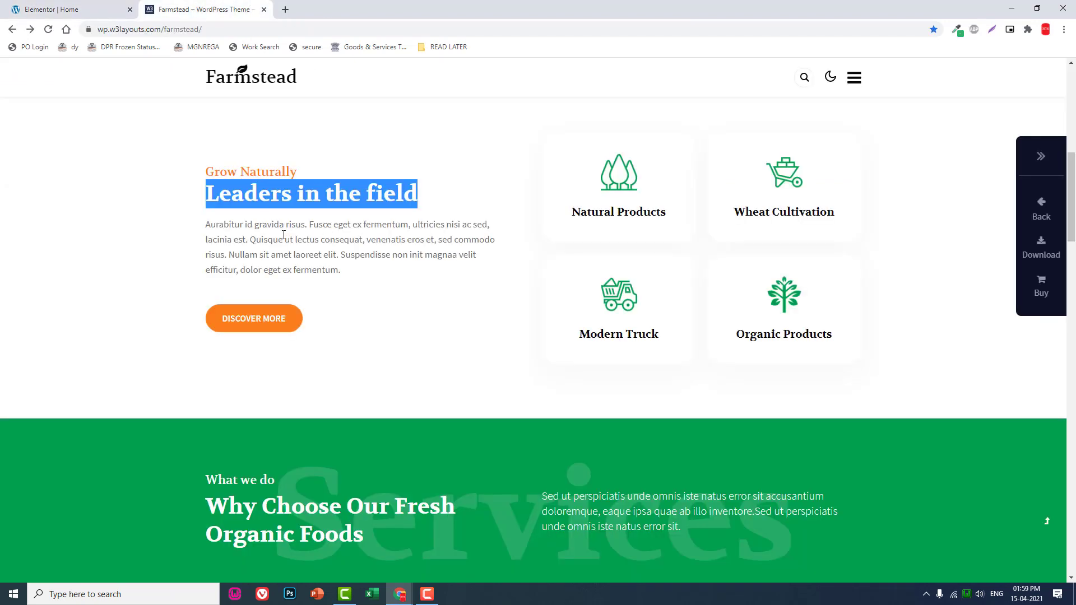
left_click(284, 235)
left_click(112, 10)
left_click(156, 69)
left_click_drag(101, 236, 401, 427)
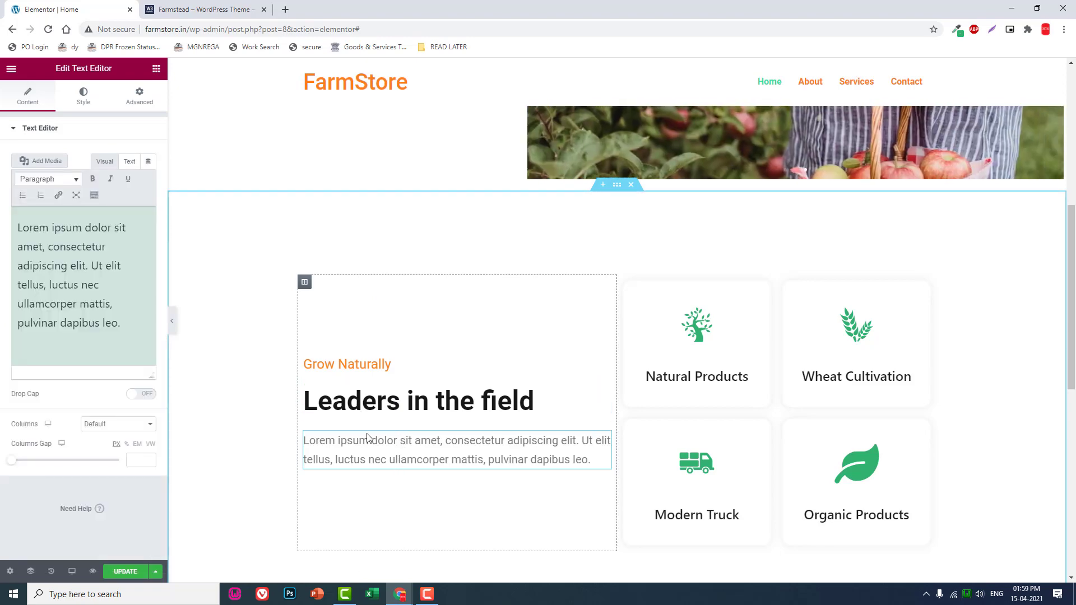
Lengthen the new text block by repeating its Lorem ipsum placeholder text once after the original
left_click(236, 8)
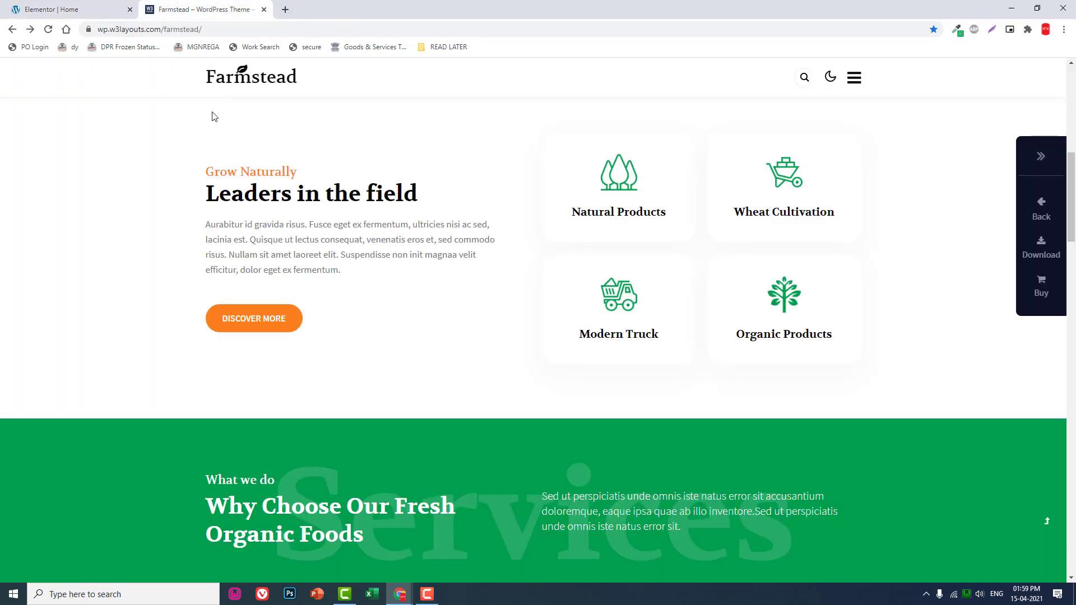
left_click(61, 9)
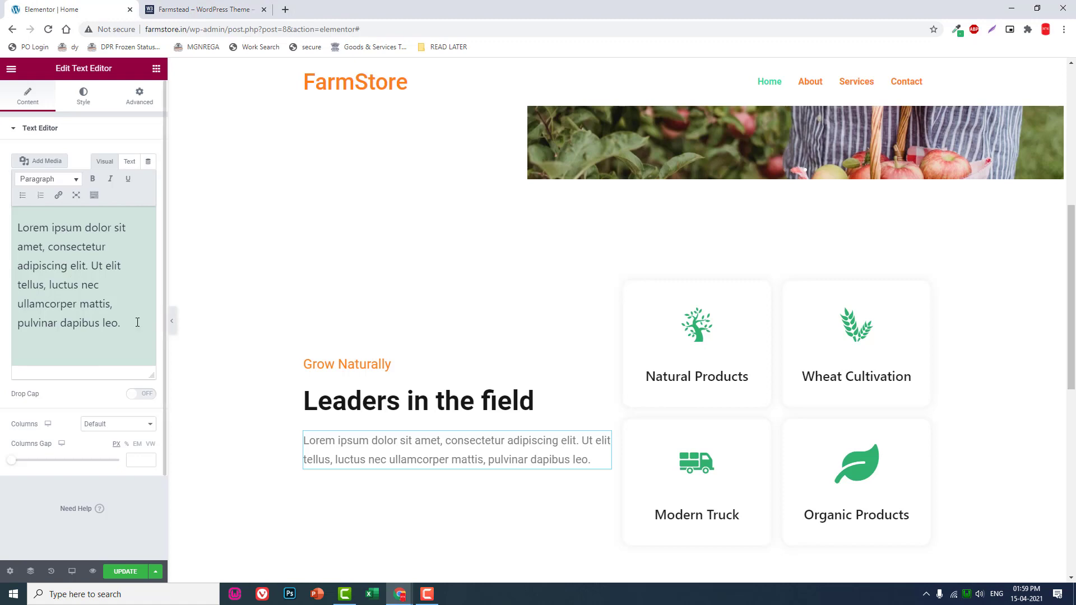
left_click_drag(118, 323, 14, 229)
key("ctrl+c")
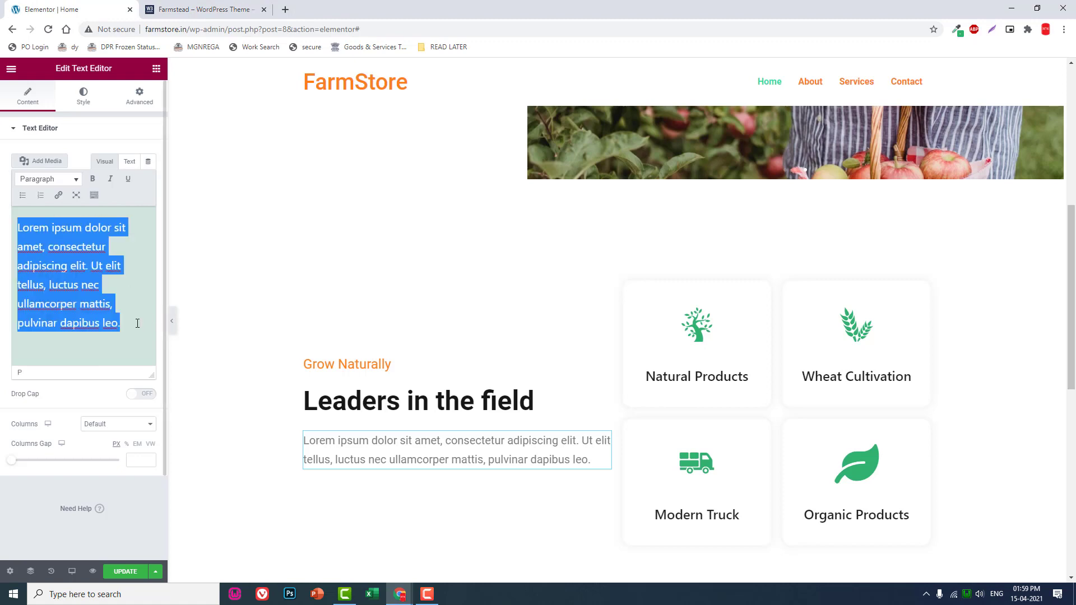
left_click(137, 324)
key("ctrl+v")
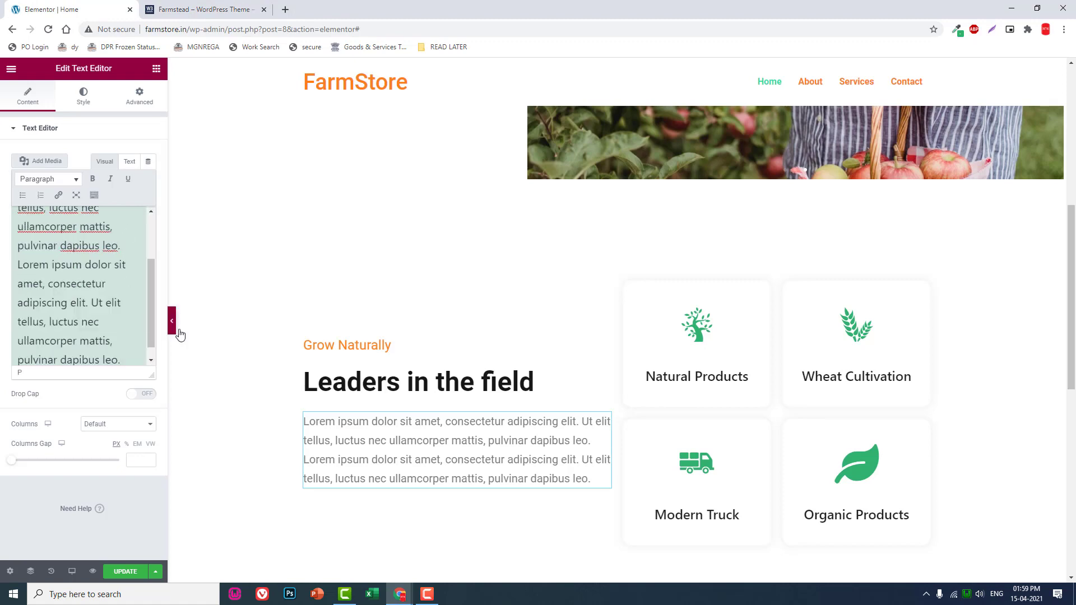
Compare the Farmstead page's hero and "Leaders in the field" buttons with the home page's "Learn More" button
left_click(219, 7)
left_click(75, 8)
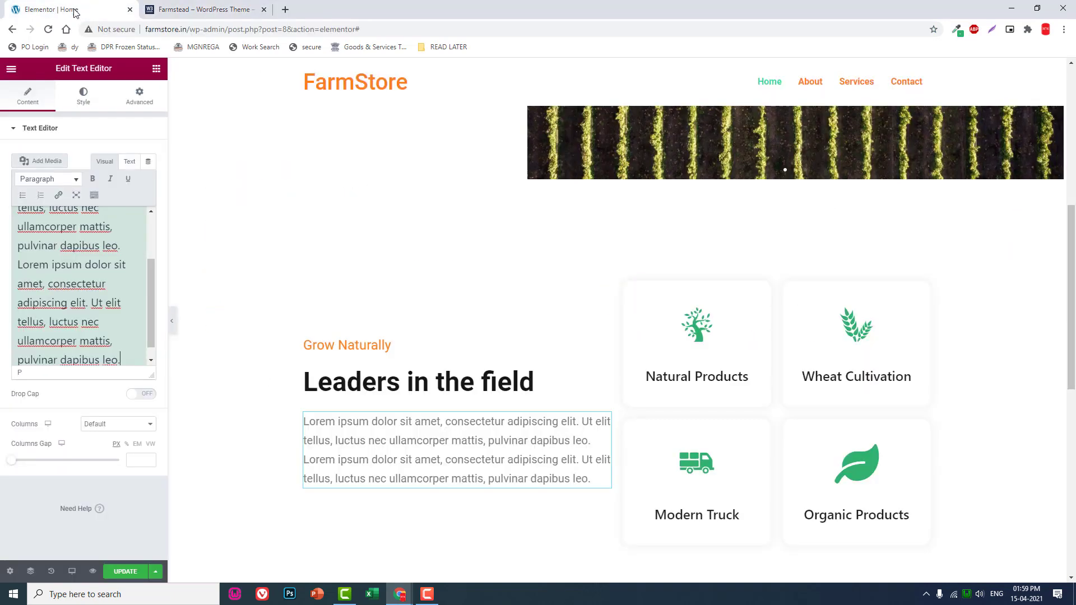
scroll(247, 226, "up", 5)
scroll(247, 226, "down", 2)
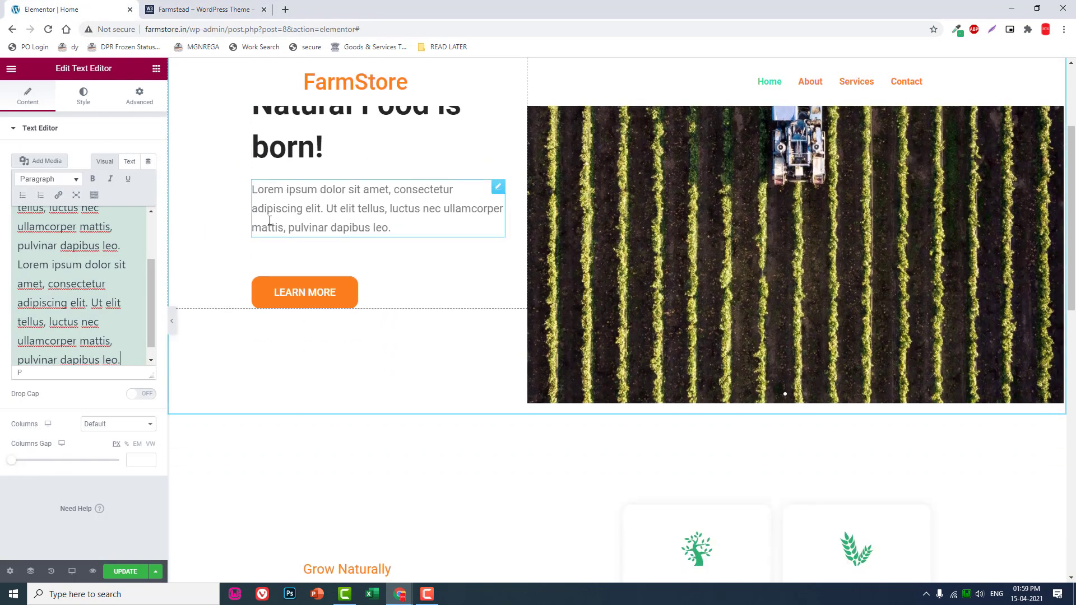
left_click(205, 7)
scroll(233, 274, "up", 9)
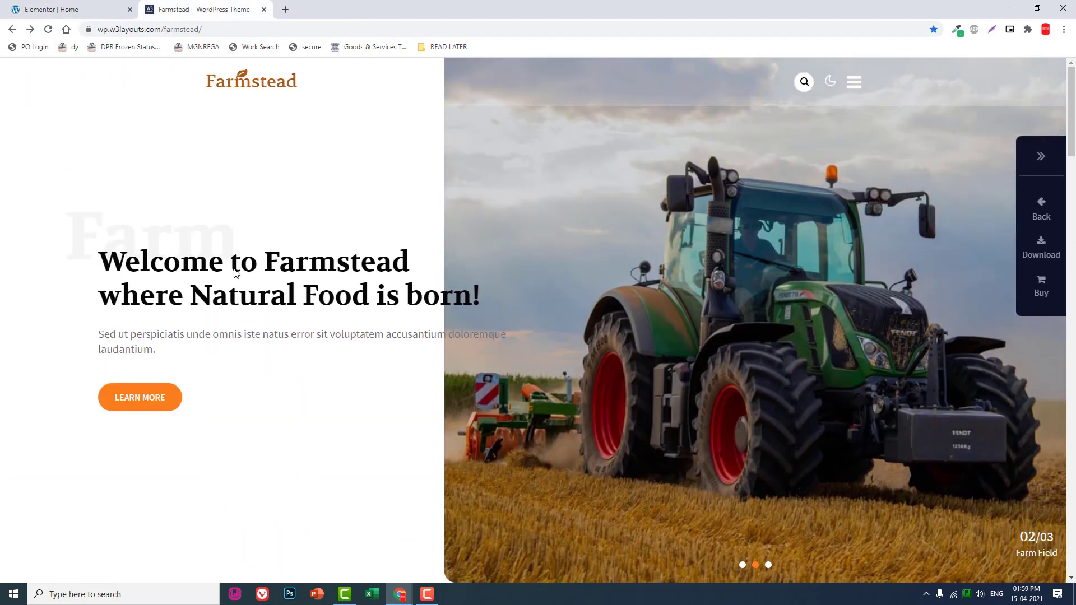
scroll(232, 275, "down", 5)
left_click(83, 9)
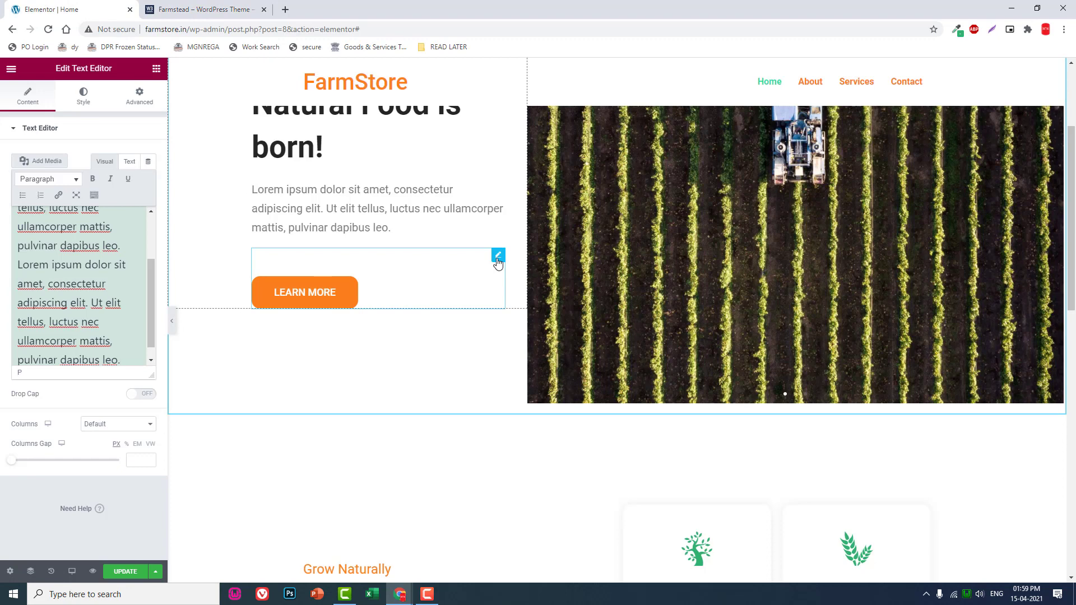
Set the border radius of the hero section's "Learn More" button to 30 px on all corners
left_click(497, 256)
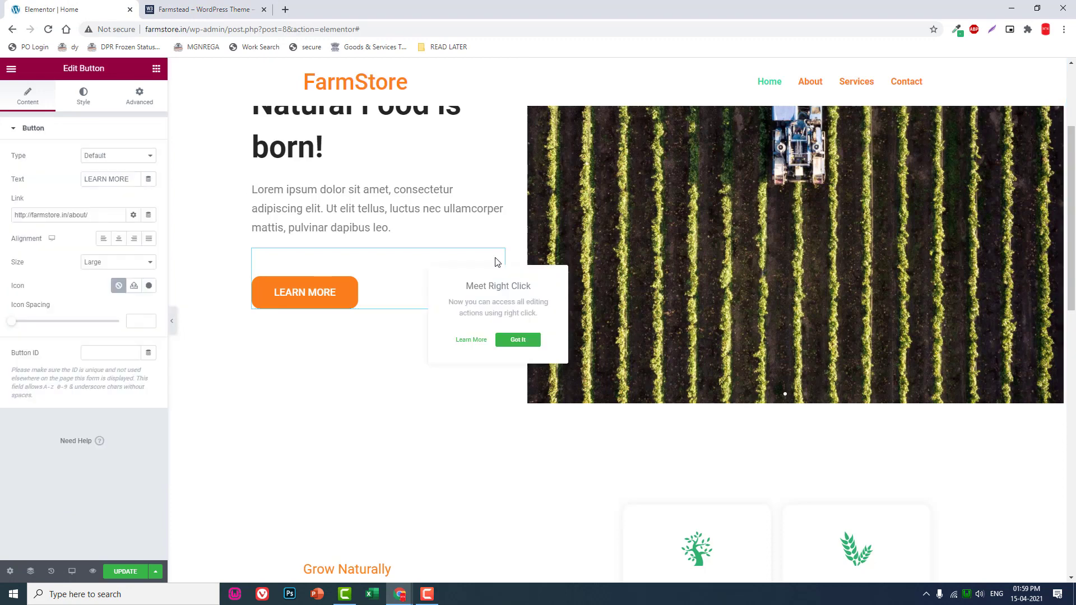
left_click(77, 103)
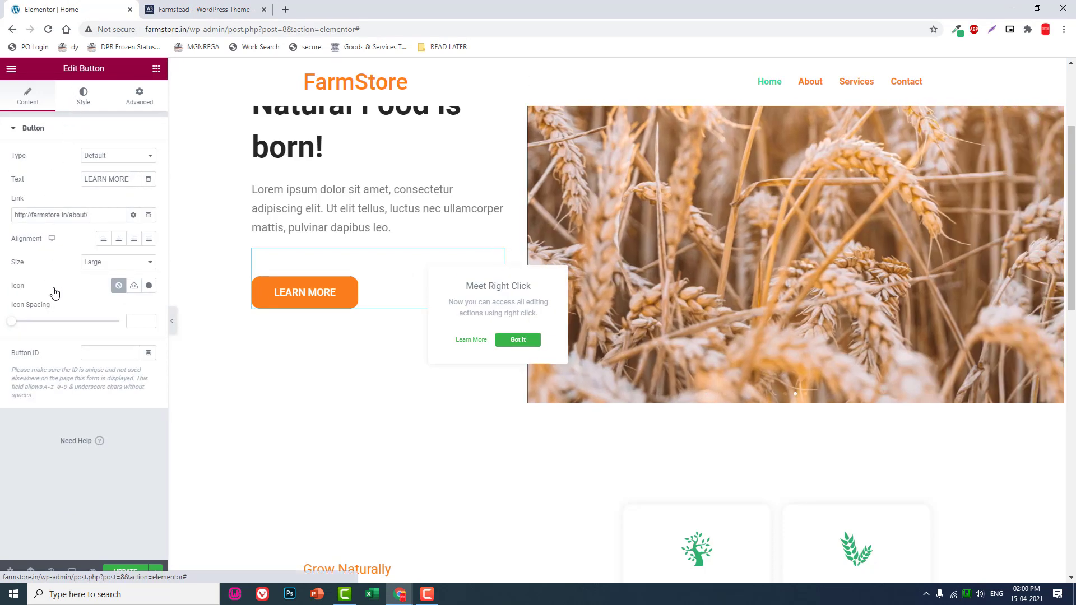
double_click(112, 318)
type("30")
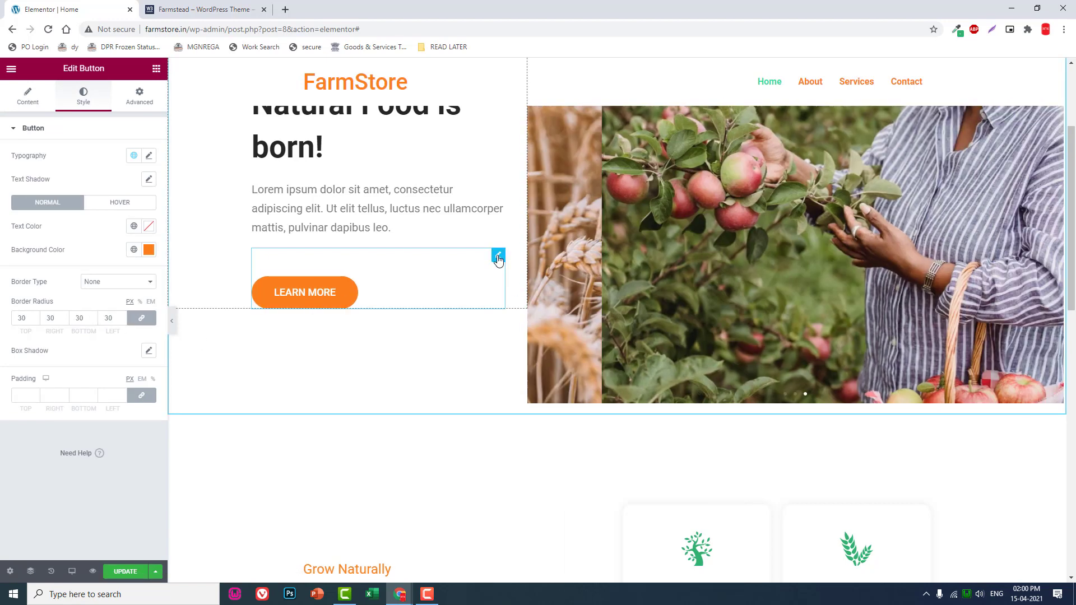
Copy the hero's "Learn More" button and paste it below the paragraph in the "Leaders in the field" column
right_click(498, 256)
left_click(526, 303)
scroll(480, 303, "down", 7)
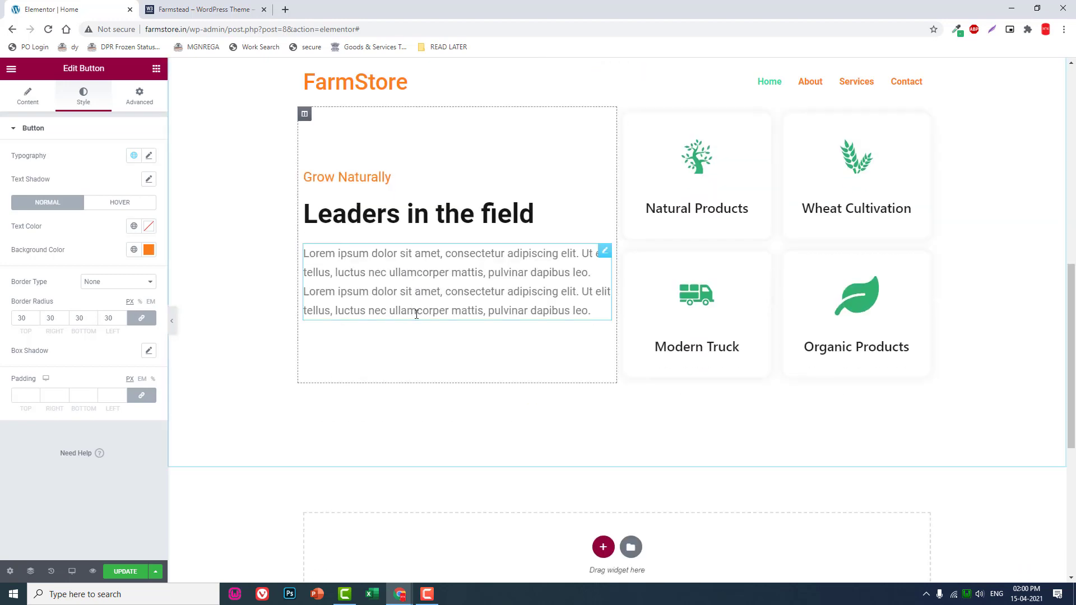
right_click(440, 350)
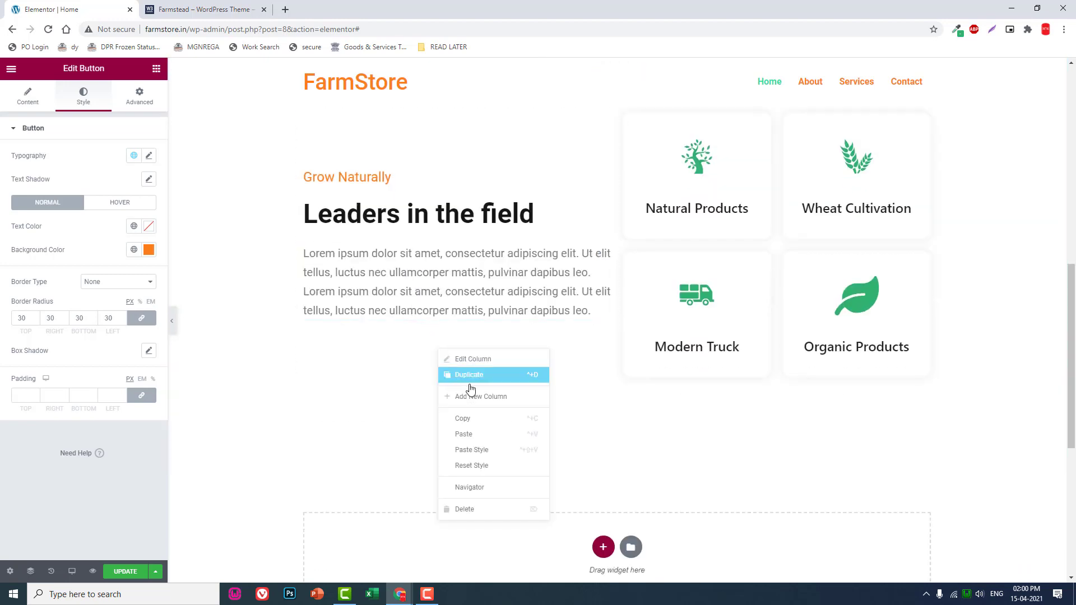
left_click(478, 439)
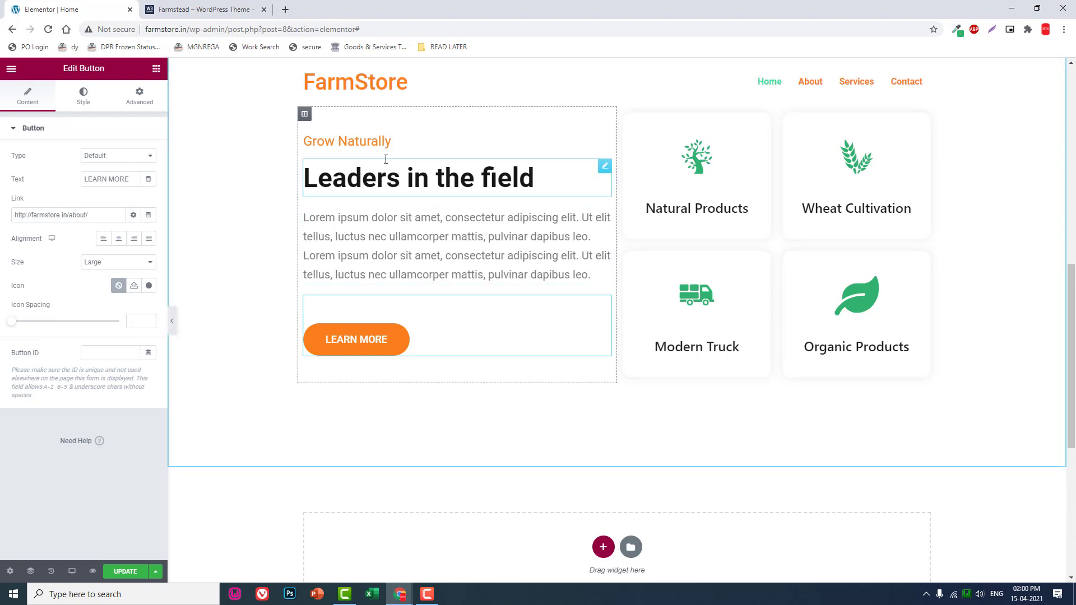
Unlink the "Leaders in the field" text column's padding values and set the right padding to 50 px, leaving the other sides at 0
left_click(304, 115)
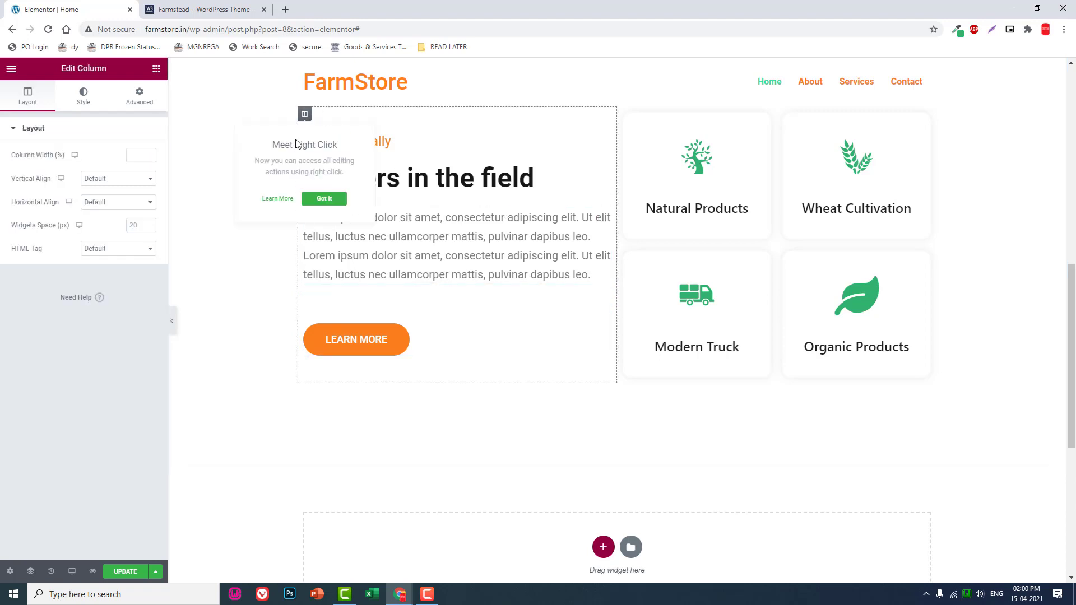
left_click(137, 101)
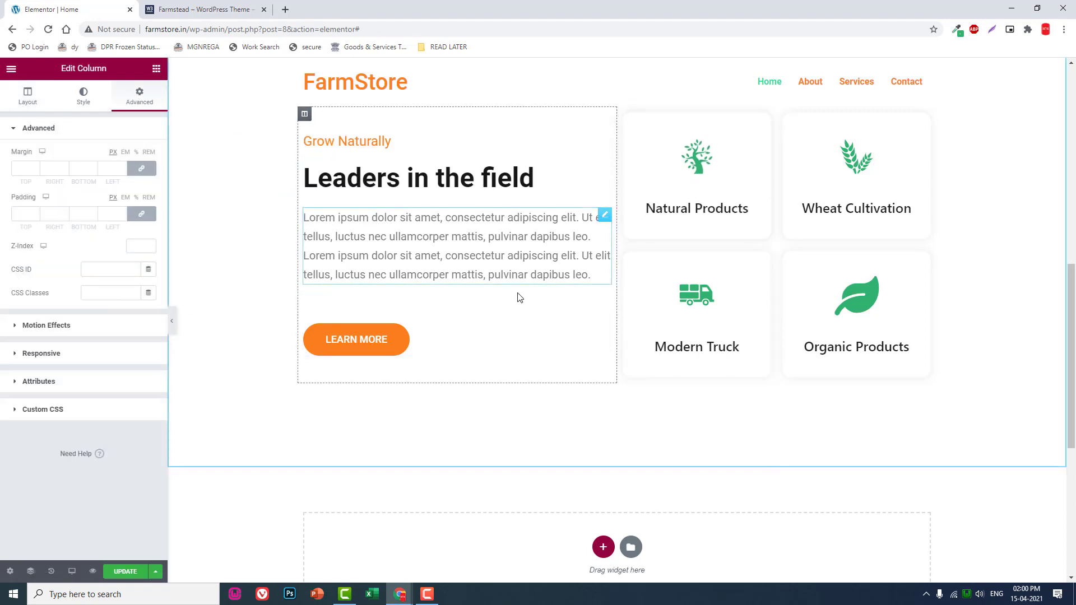
left_click(138, 216)
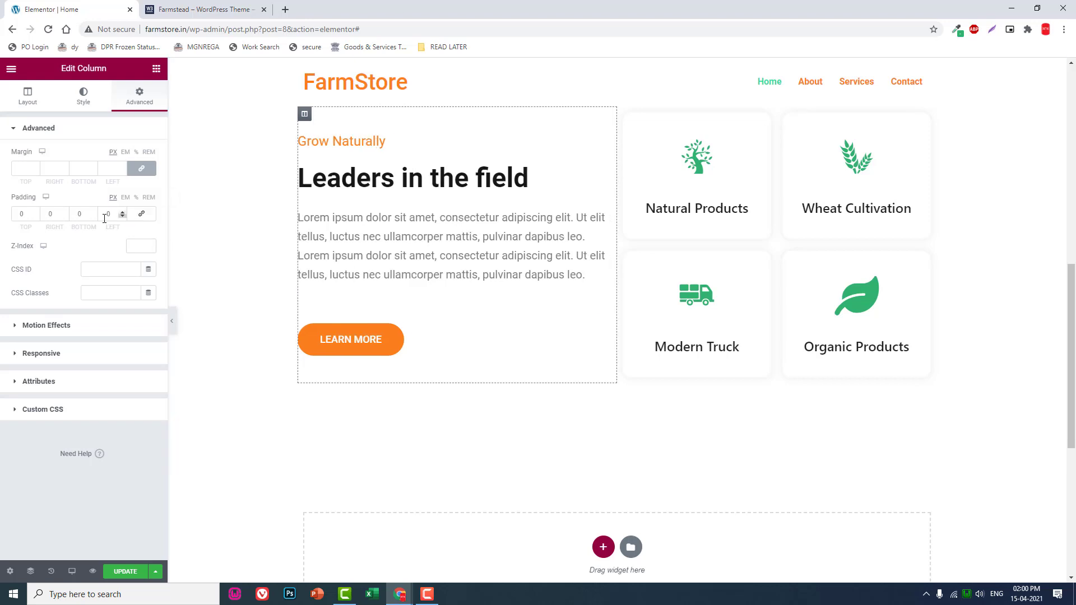
key("Tab")
type("50")
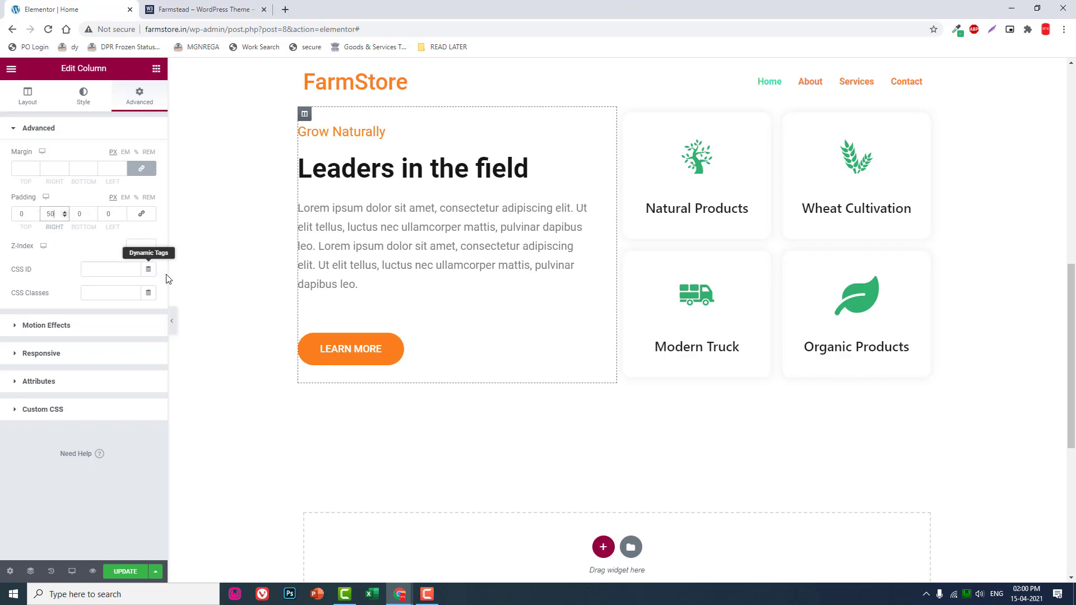
Preview the home page at full width, reviewing the hero and "Leaders in the field" sections against the Farmstead page
left_click(172, 321)
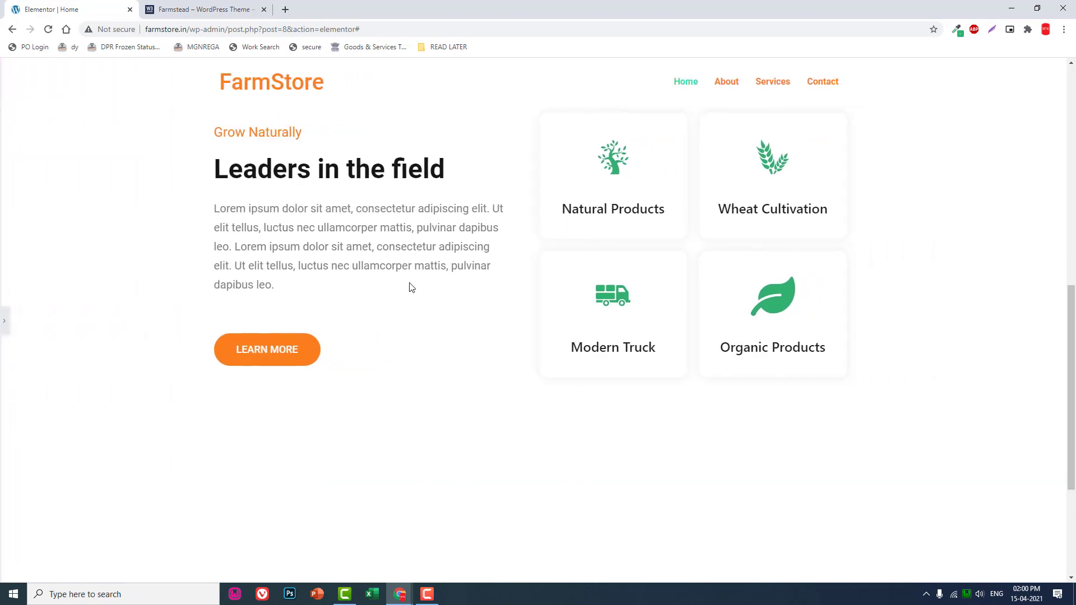
scroll(415, 314, "up", 6)
scroll(422, 351, "down", 4)
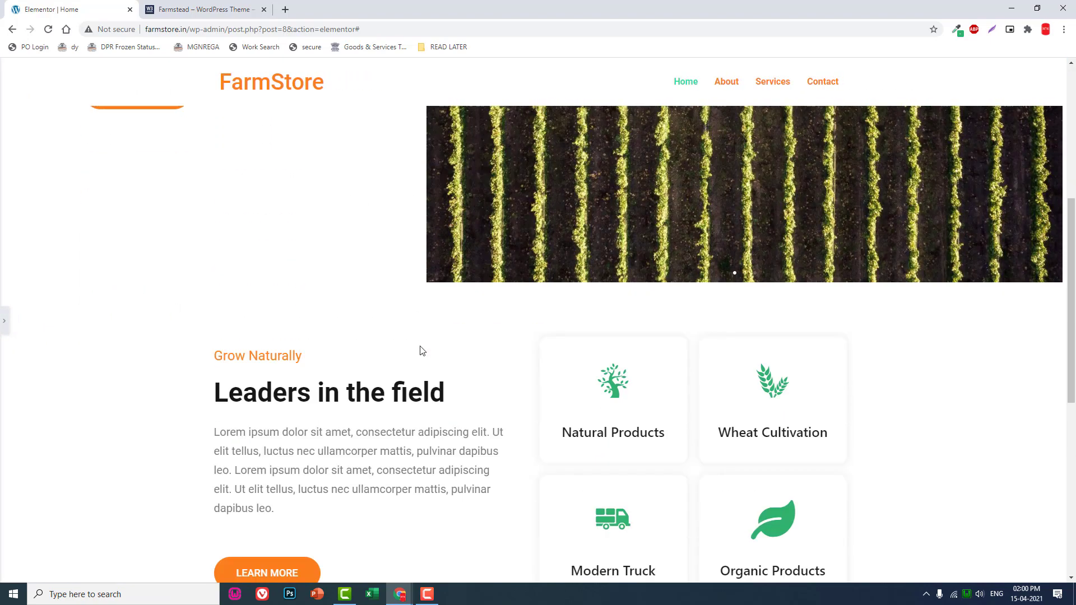
scroll(420, 345, "up", 4)
scroll(419, 340, "down", 4)
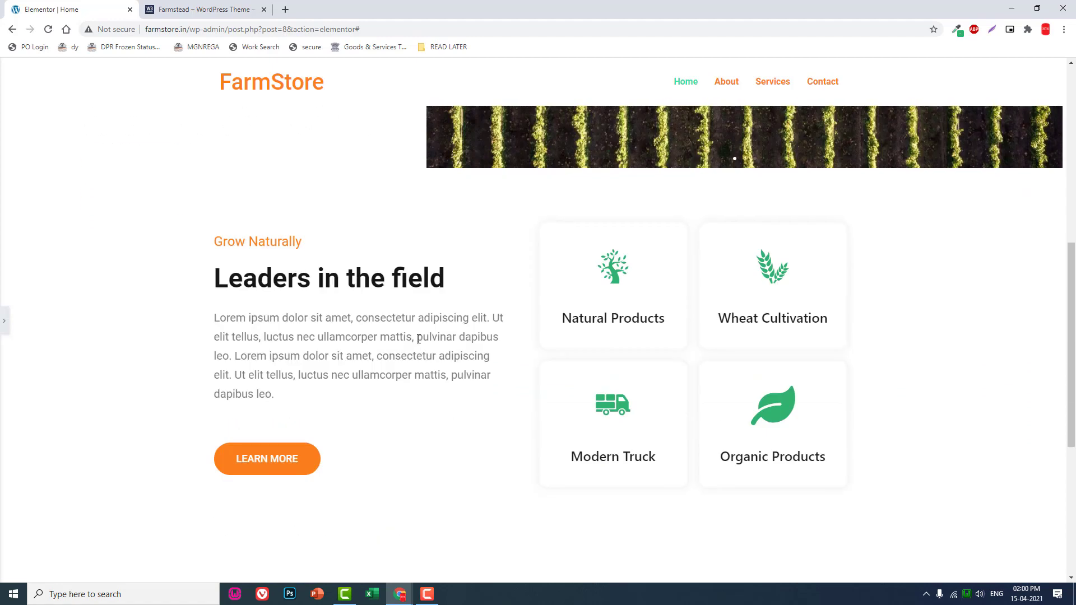
scroll(419, 340, "down", 4)
scroll(419, 339, "up", 7)
scroll(419, 342, "up", 5)
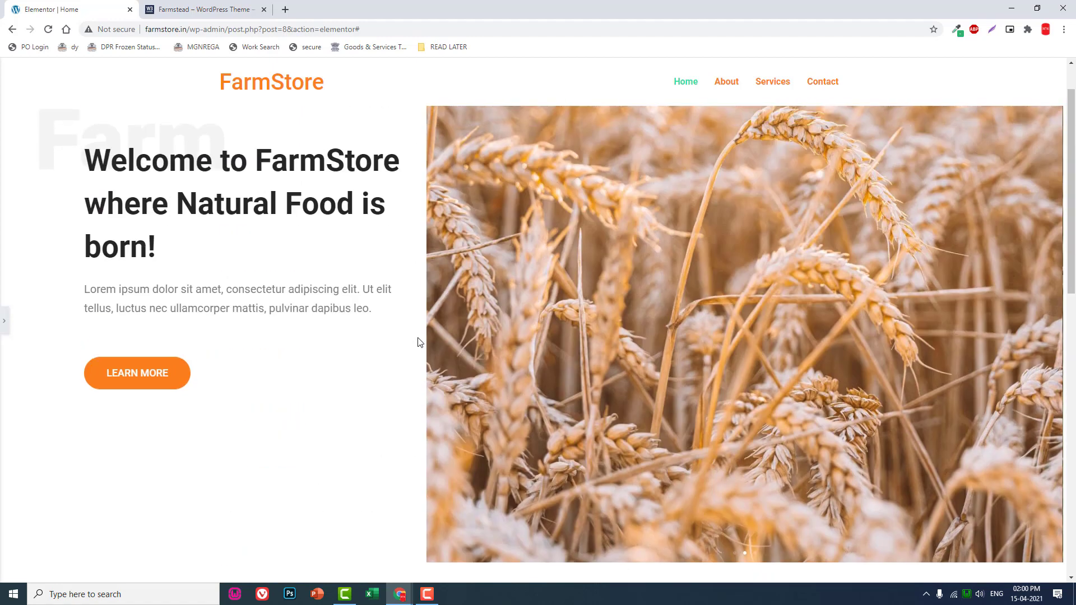
scroll(420, 341, "down", 4)
scroll(419, 341, "down", 5)
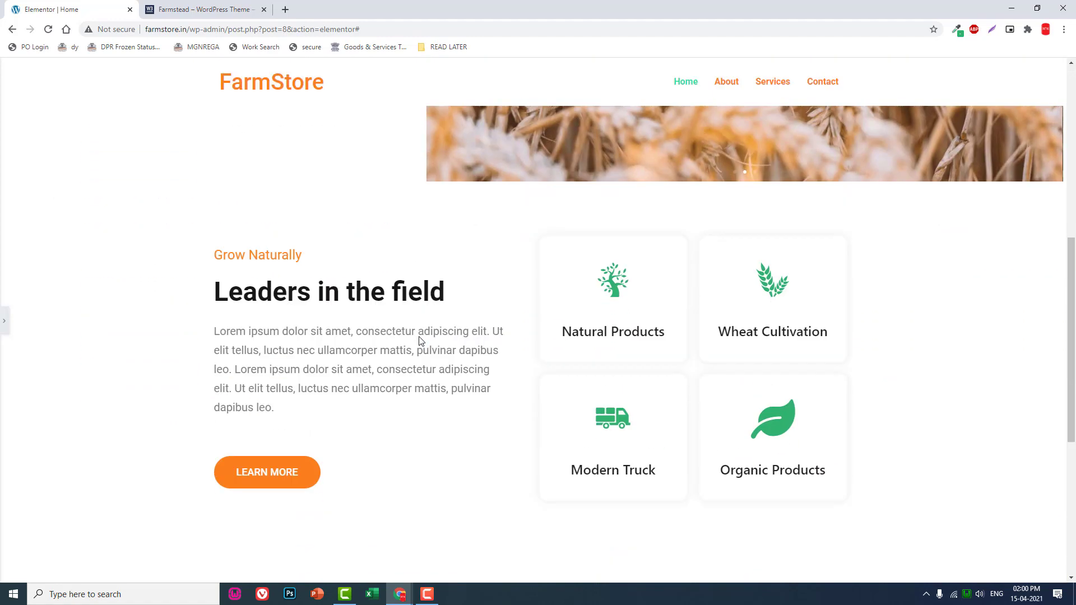
scroll(421, 341, "up", 4)
scroll(421, 341, "down", 2)
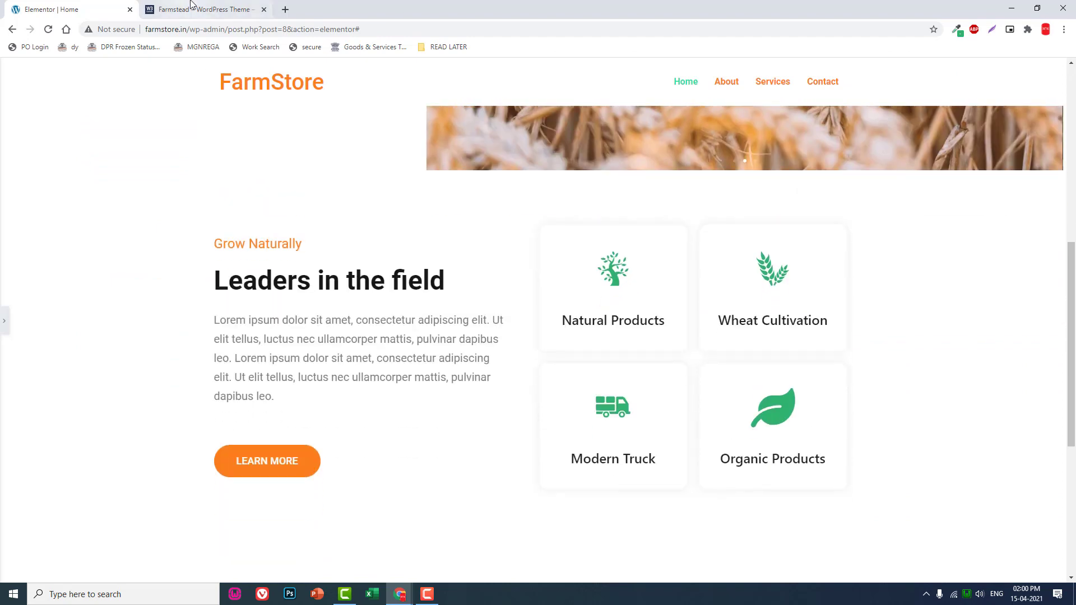
left_click(204, 10)
left_click(62, 10)
scroll(439, 291, "up", 8)
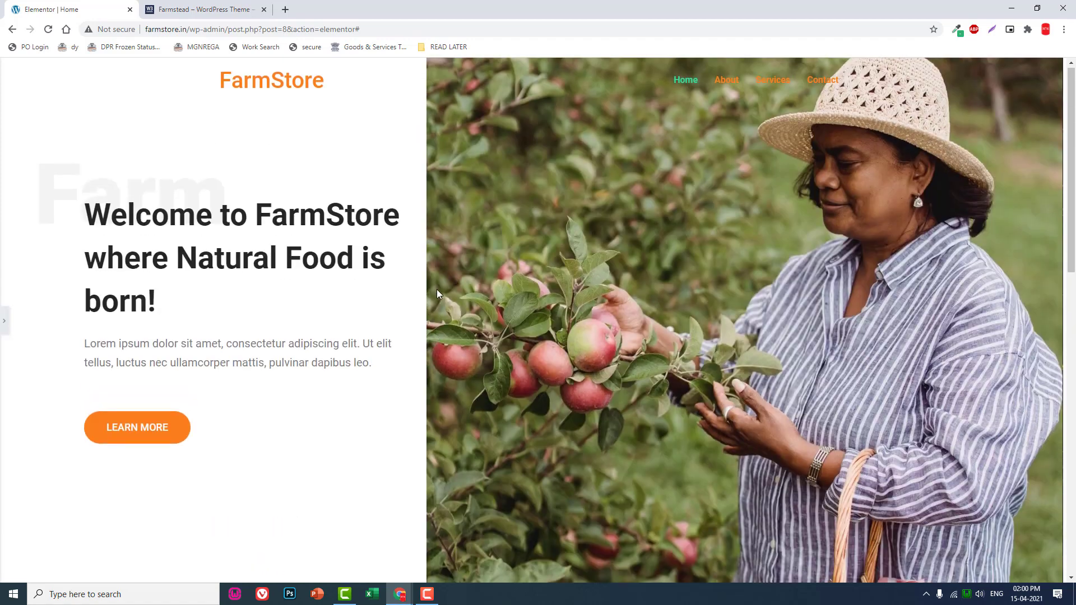
scroll(436, 289, "down", 4)
scroll(437, 291, "down", 5)
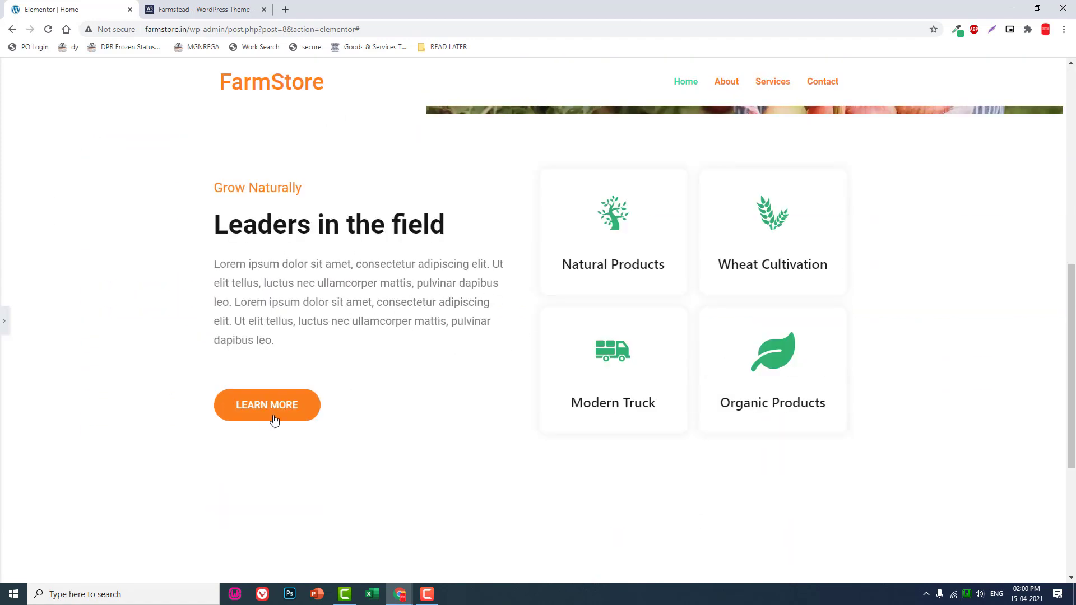
Return to the editing view and save the updated home page
left_click(3, 319)
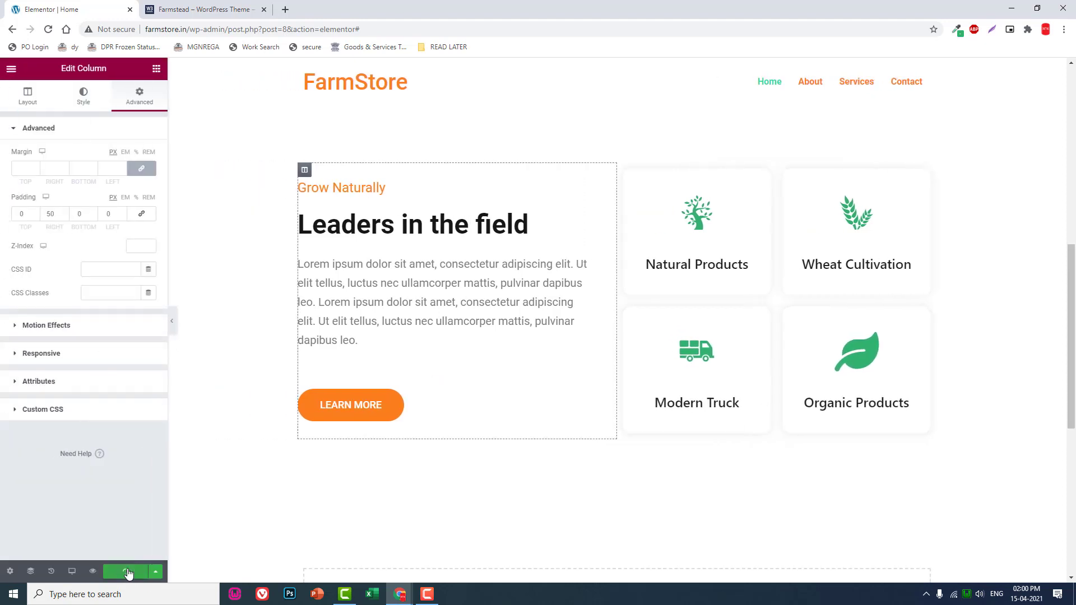
left_click(128, 572)
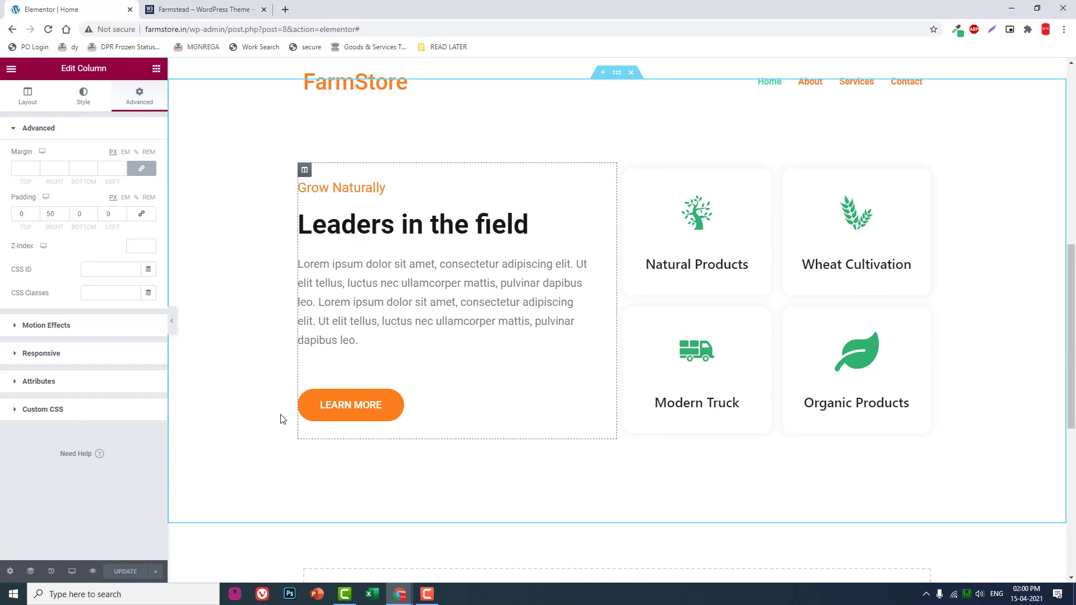
Examine the Farmstead page's green "Why Choose Our Fresh Organic Foods" section and its three cards, and return to the home page editor
left_click(202, 9)
scroll(454, 259, "down", 5)
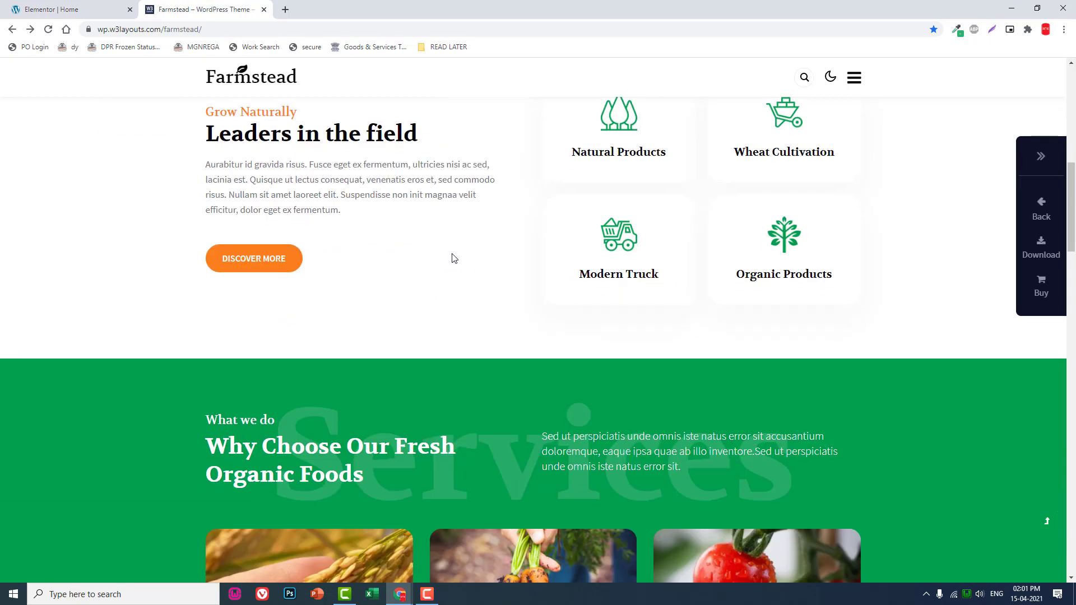
scroll(454, 258, "down", 8)
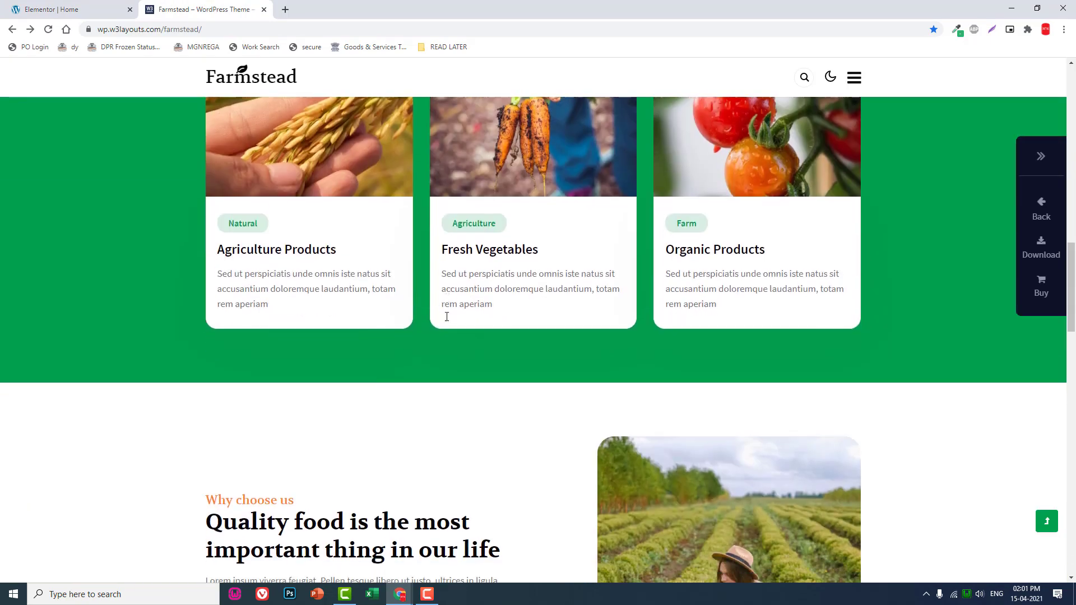
scroll(446, 317, "up", 3)
left_click(81, 10)
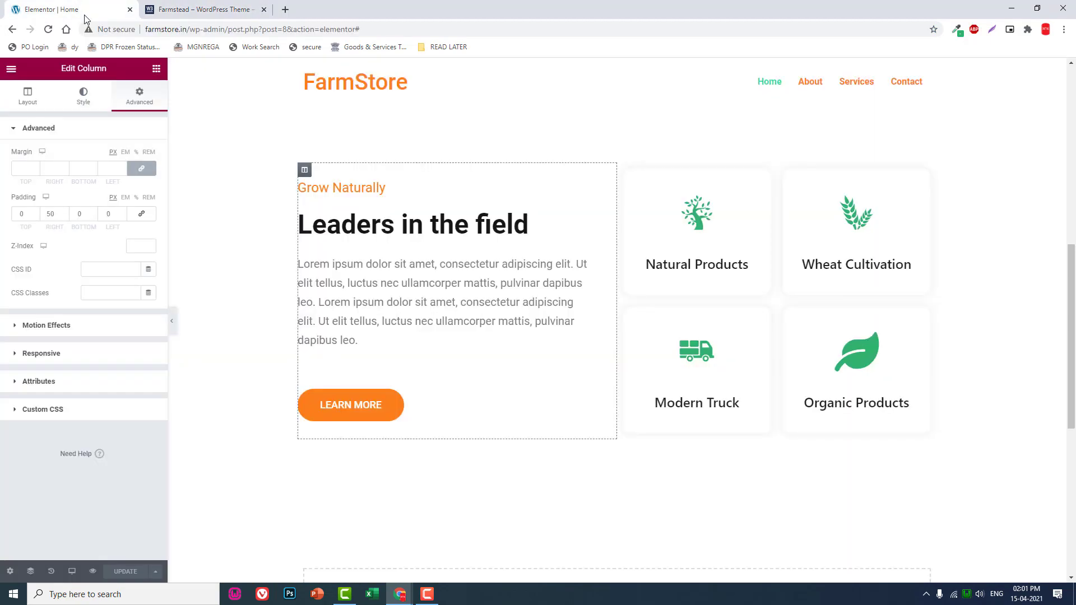